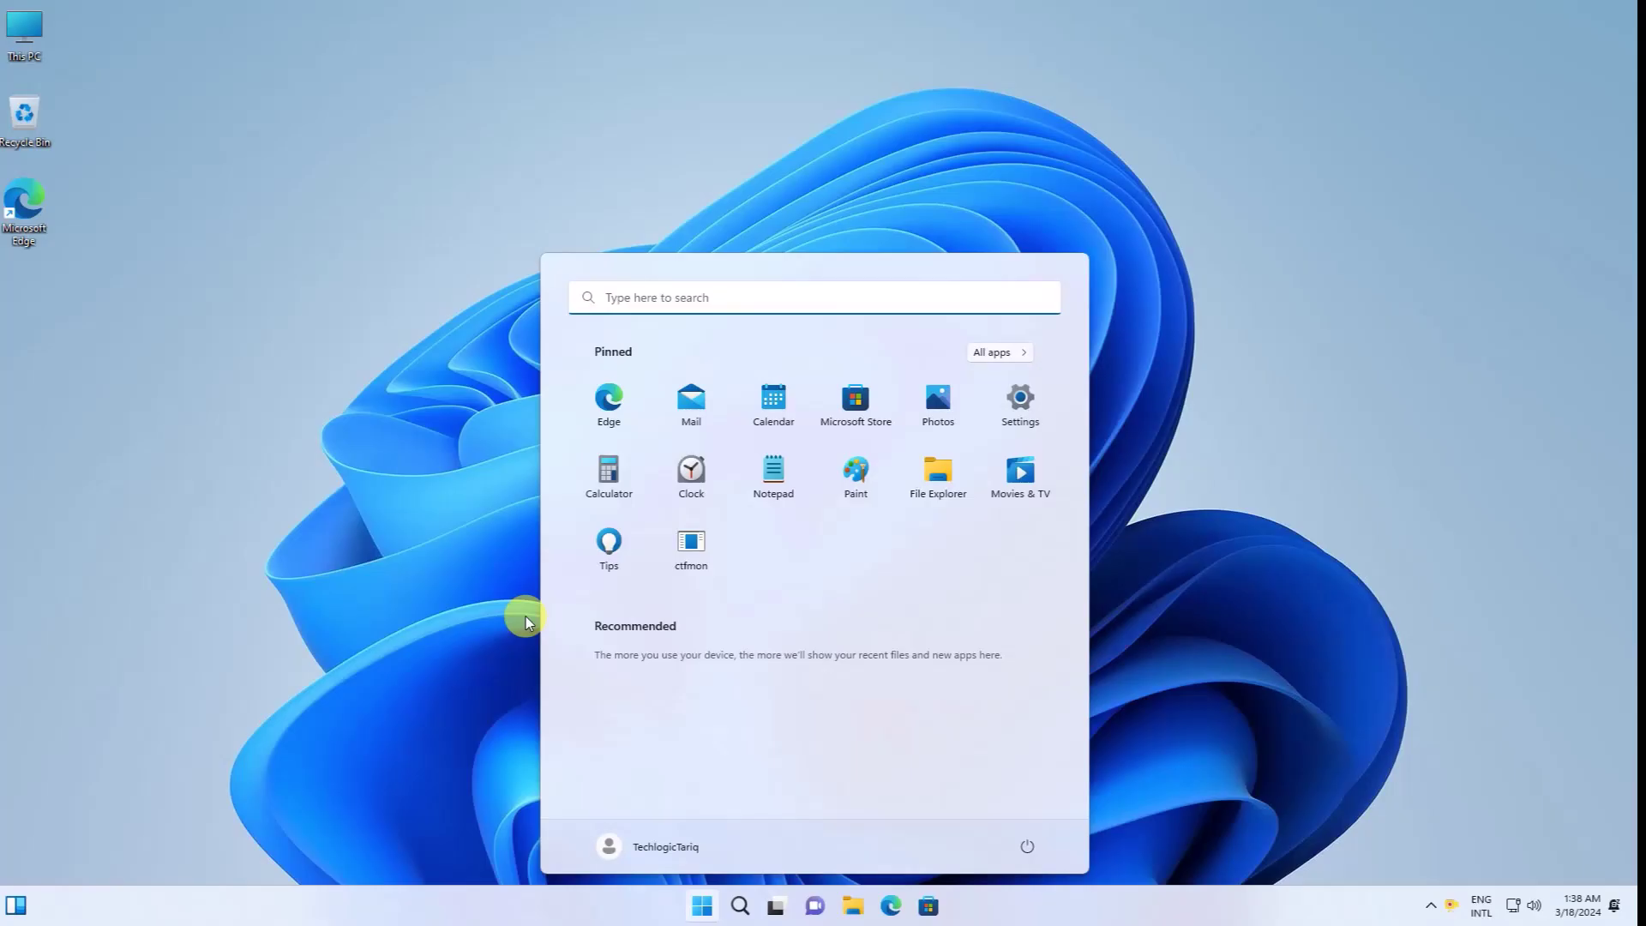
- Find and open the Local Group Policy Editor, maximize its window and widen the tree pane
{"action": "type", "text": "group p"}
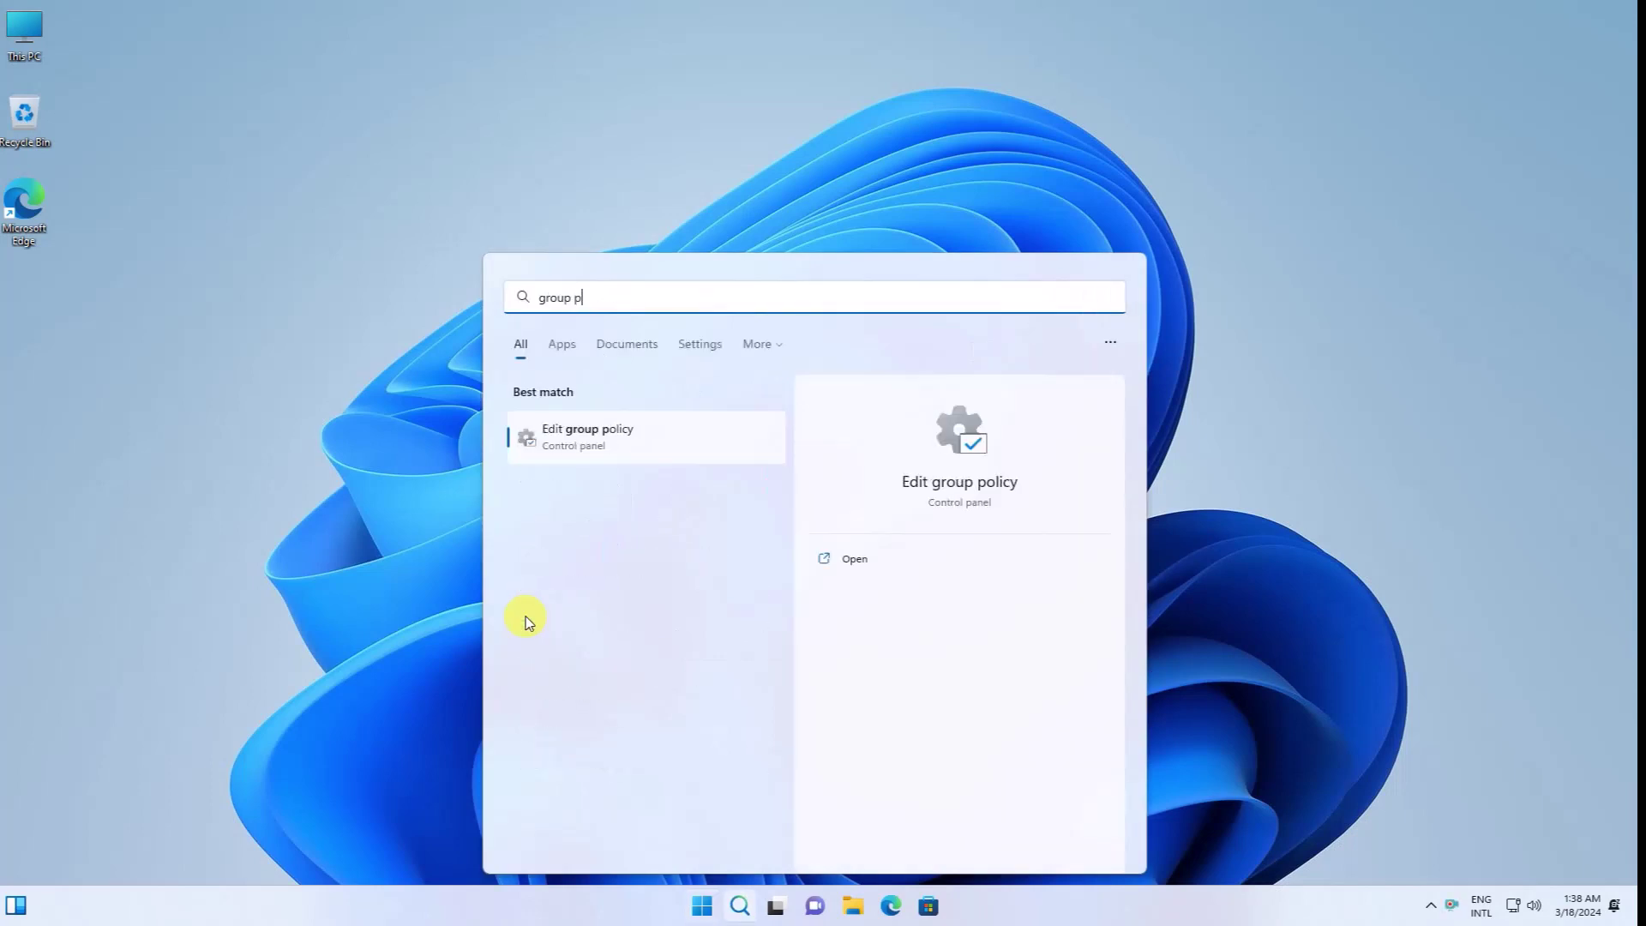
{"action": "type", "text": "olocy e"}
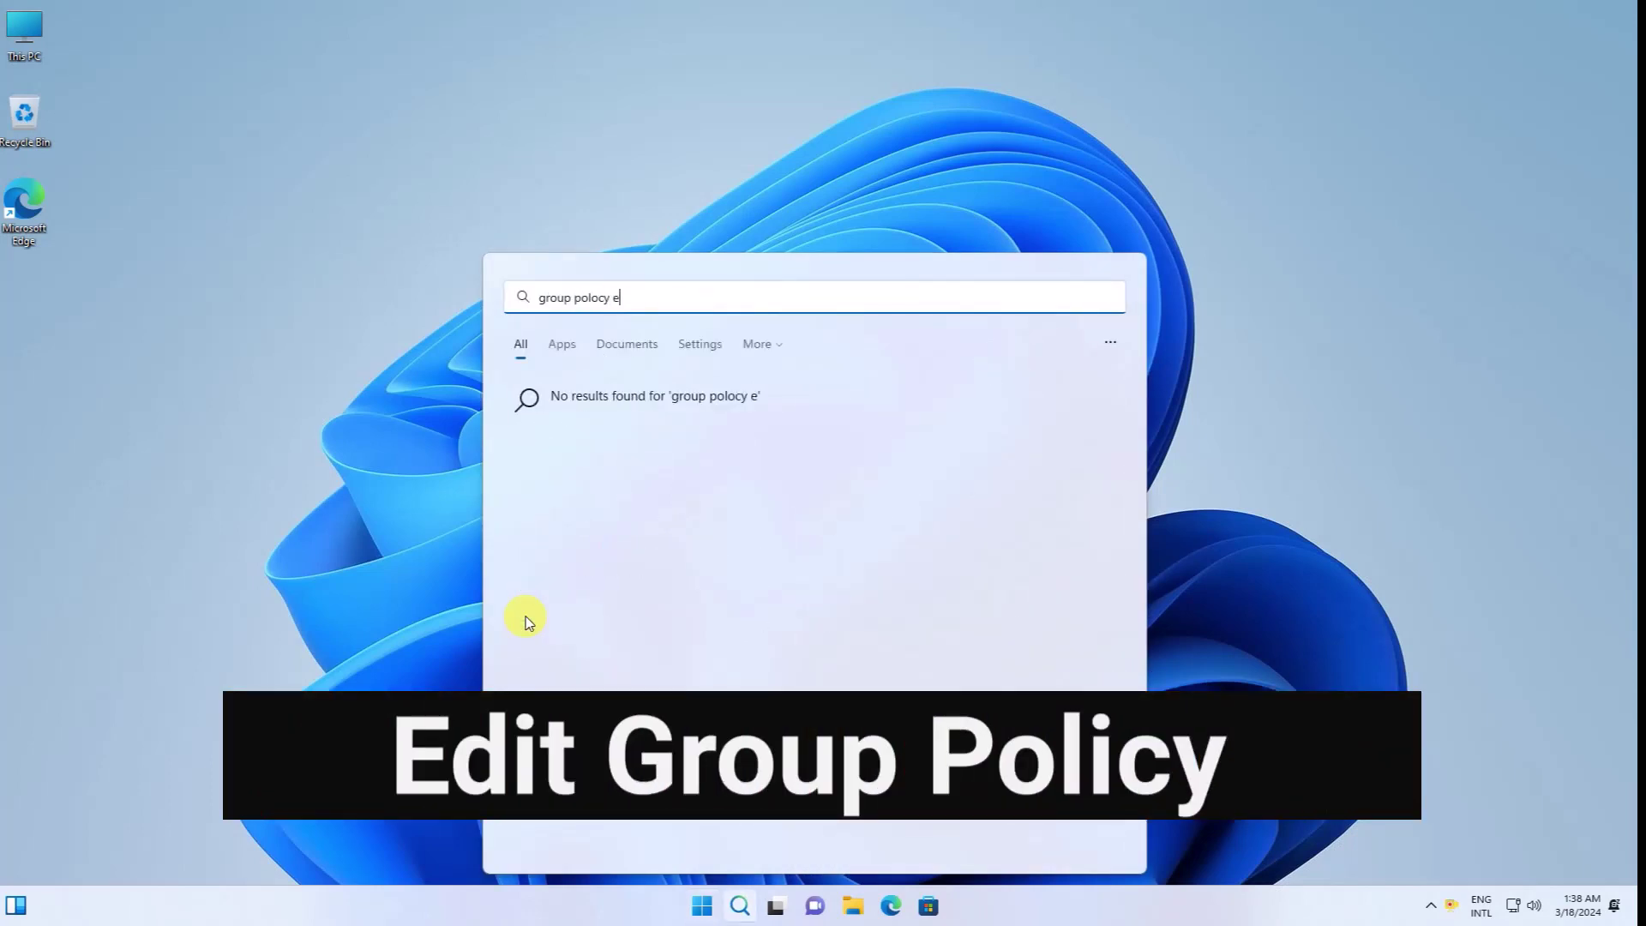
{"action": "key", "text": "BackSpace"}
{"action": "key", "text": "BackSpace"}
{"action": "key", "text": "BackSpace"}
{"action": "key", "text": "BackSpace"}
{"action": "key", "text": "BackSpace"}
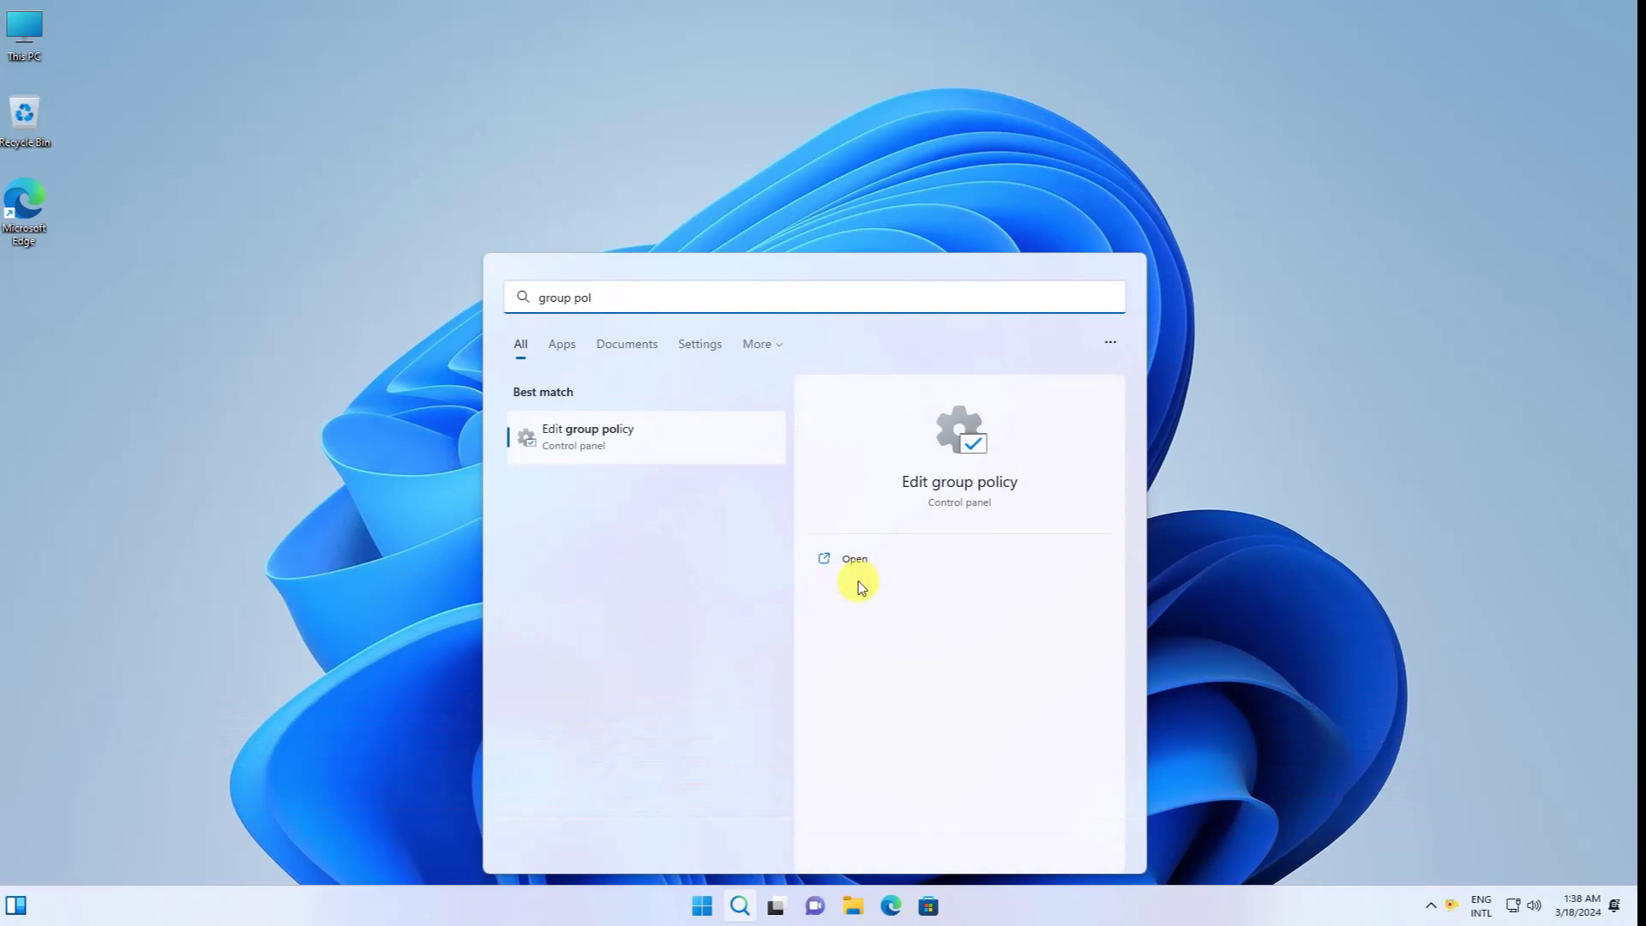
{"action": "left_click", "coordinate": [975, 485]}
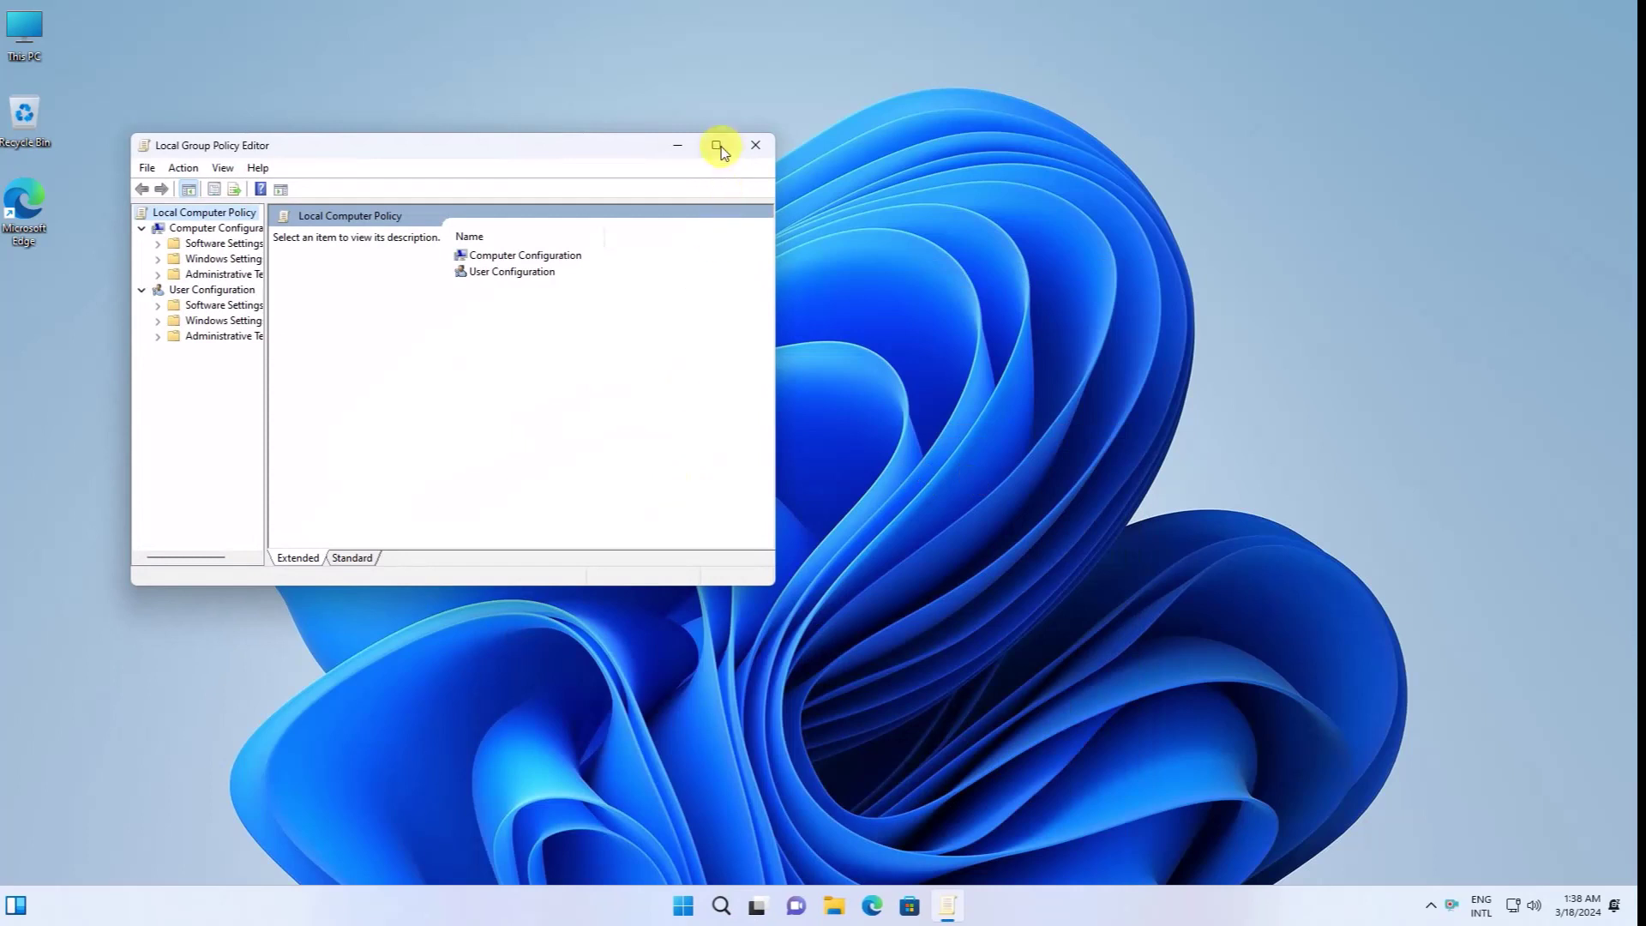
{"action": "left_click", "coordinate": [719, 147]}
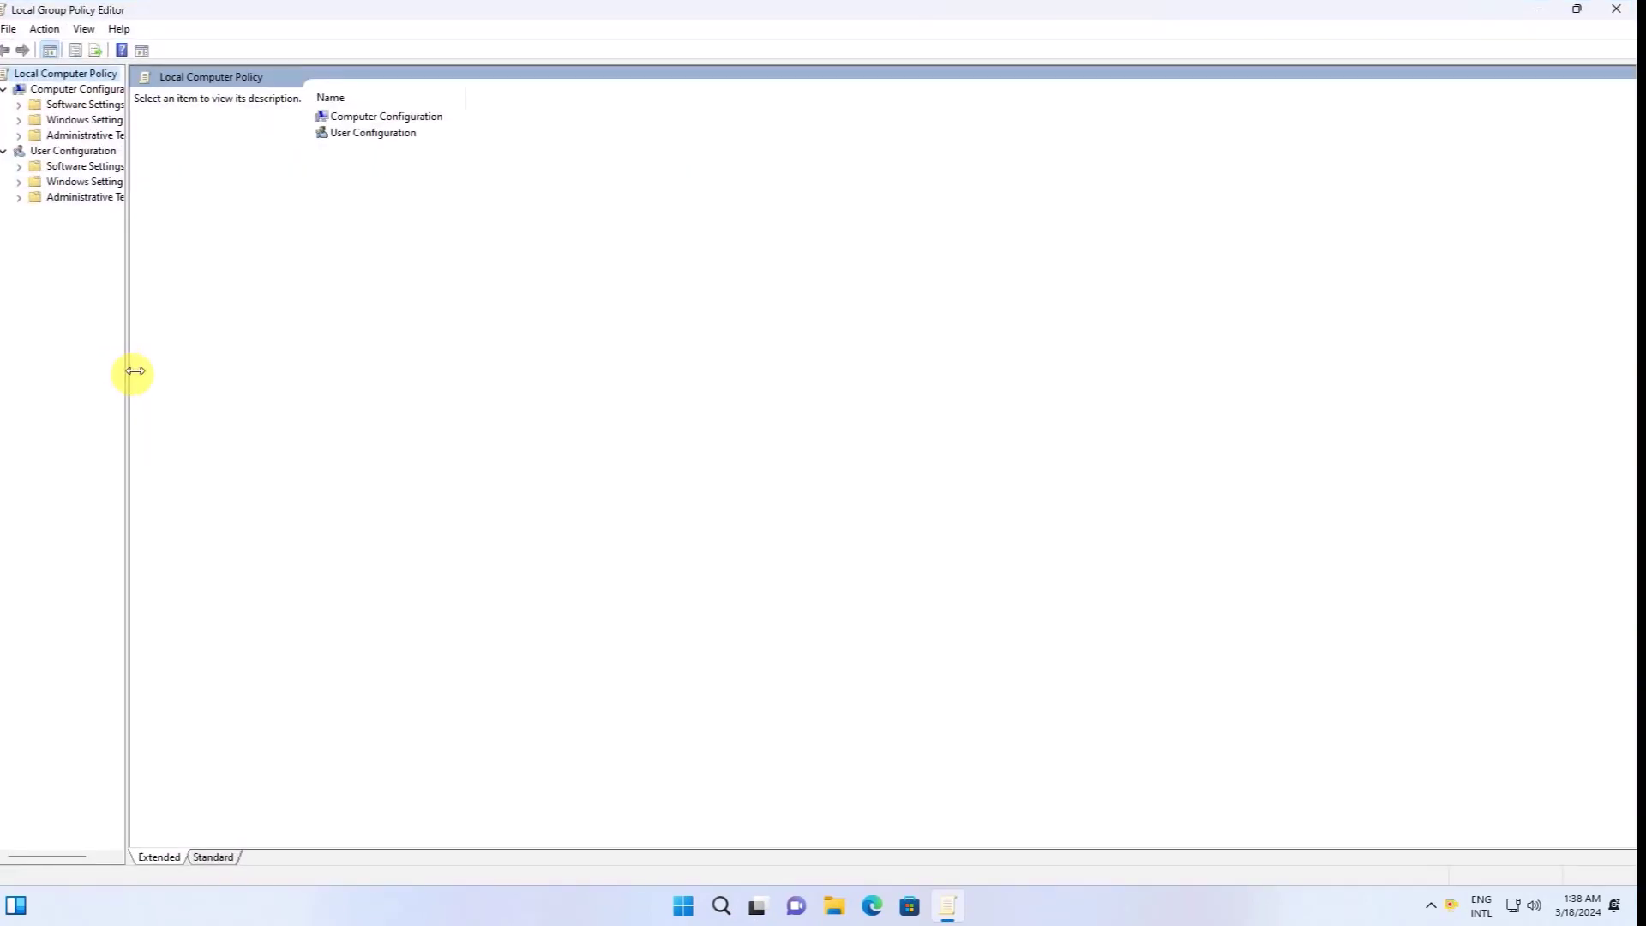
{"action": "left_click_drag", "start_coordinate": [128, 367], "coordinate": [272, 383]}
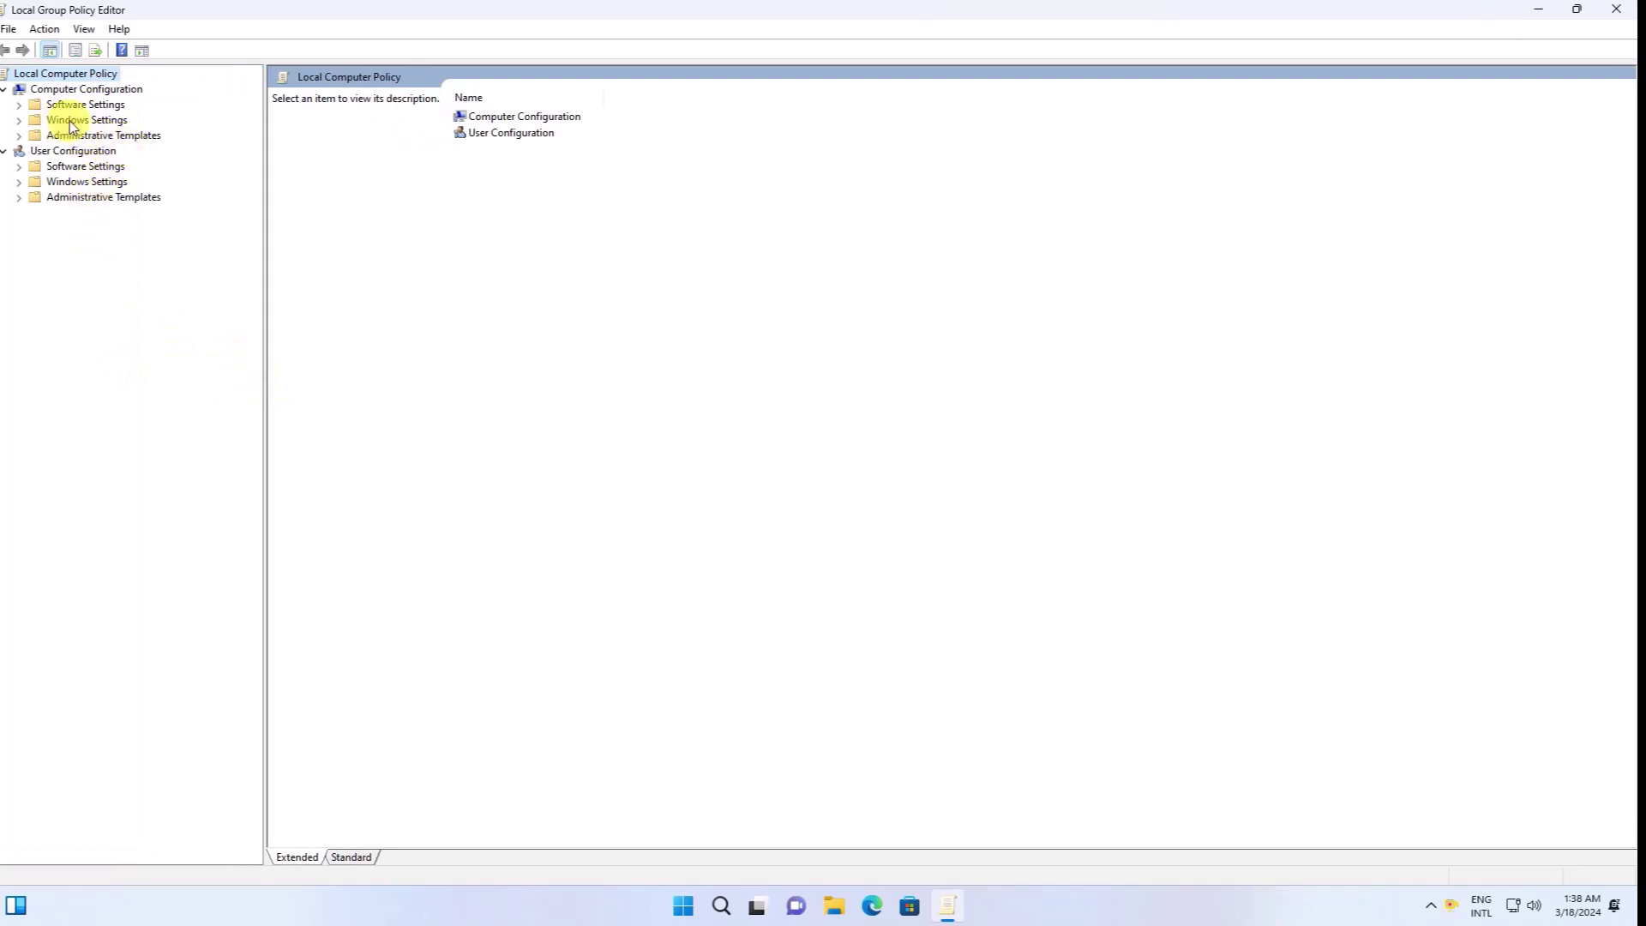
- Show the Security Options policies in Local Policies, within Computer Configuration's Windows Settings and Security Settings
{"action": "left_click", "coordinate": [19, 120]}
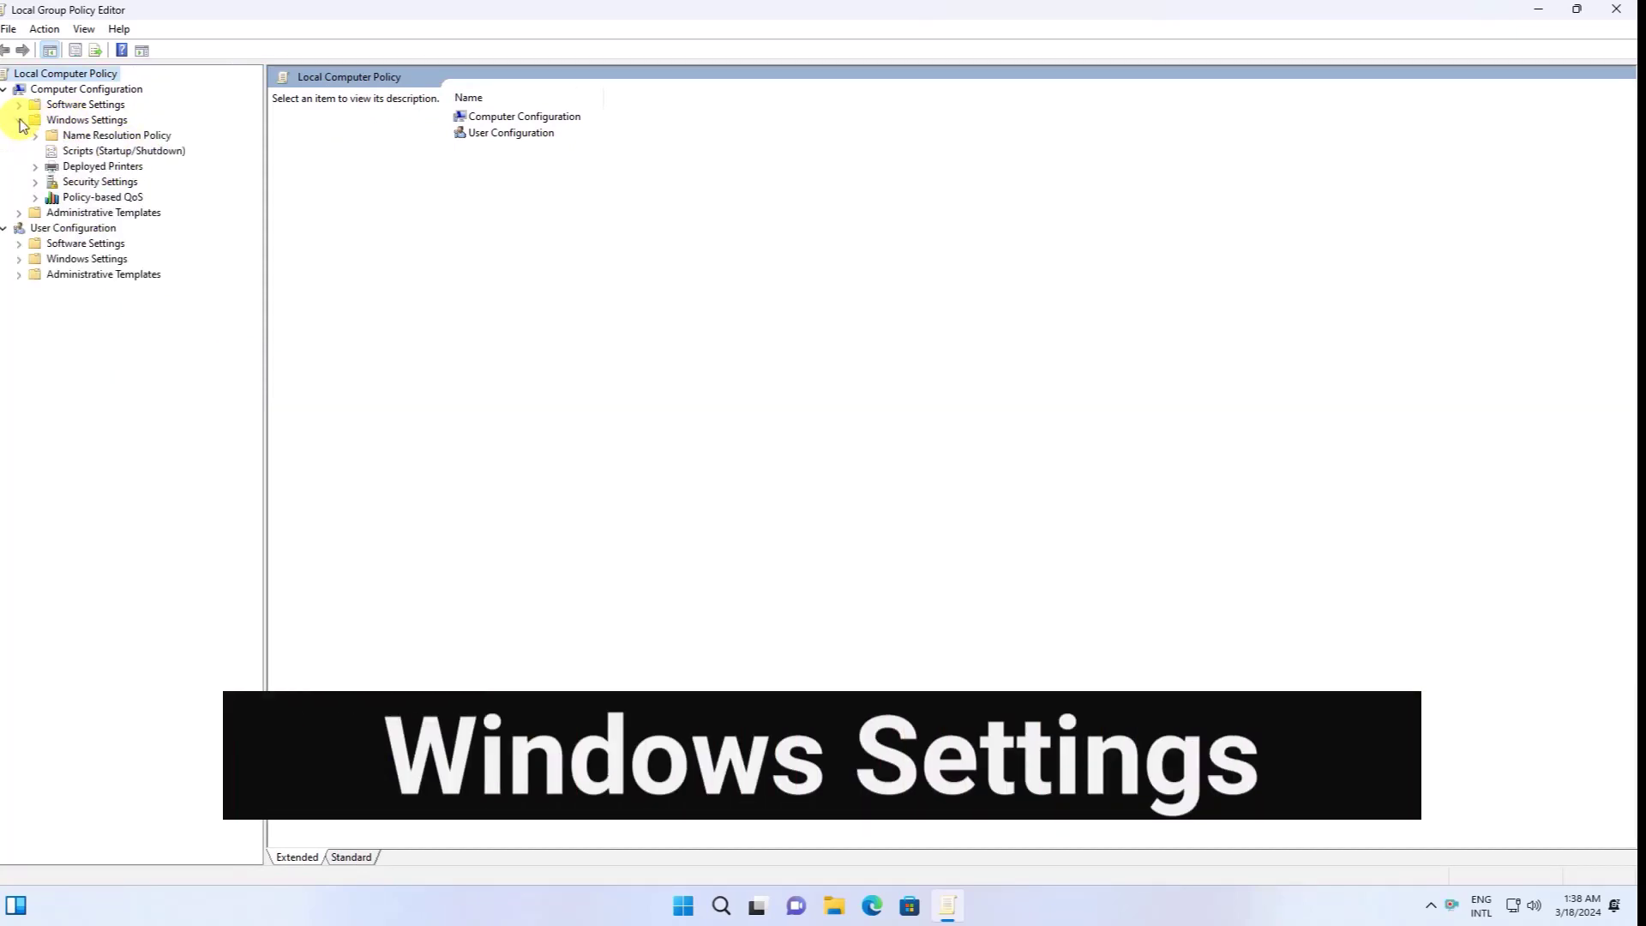
{"action": "left_click", "coordinate": [35, 181]}
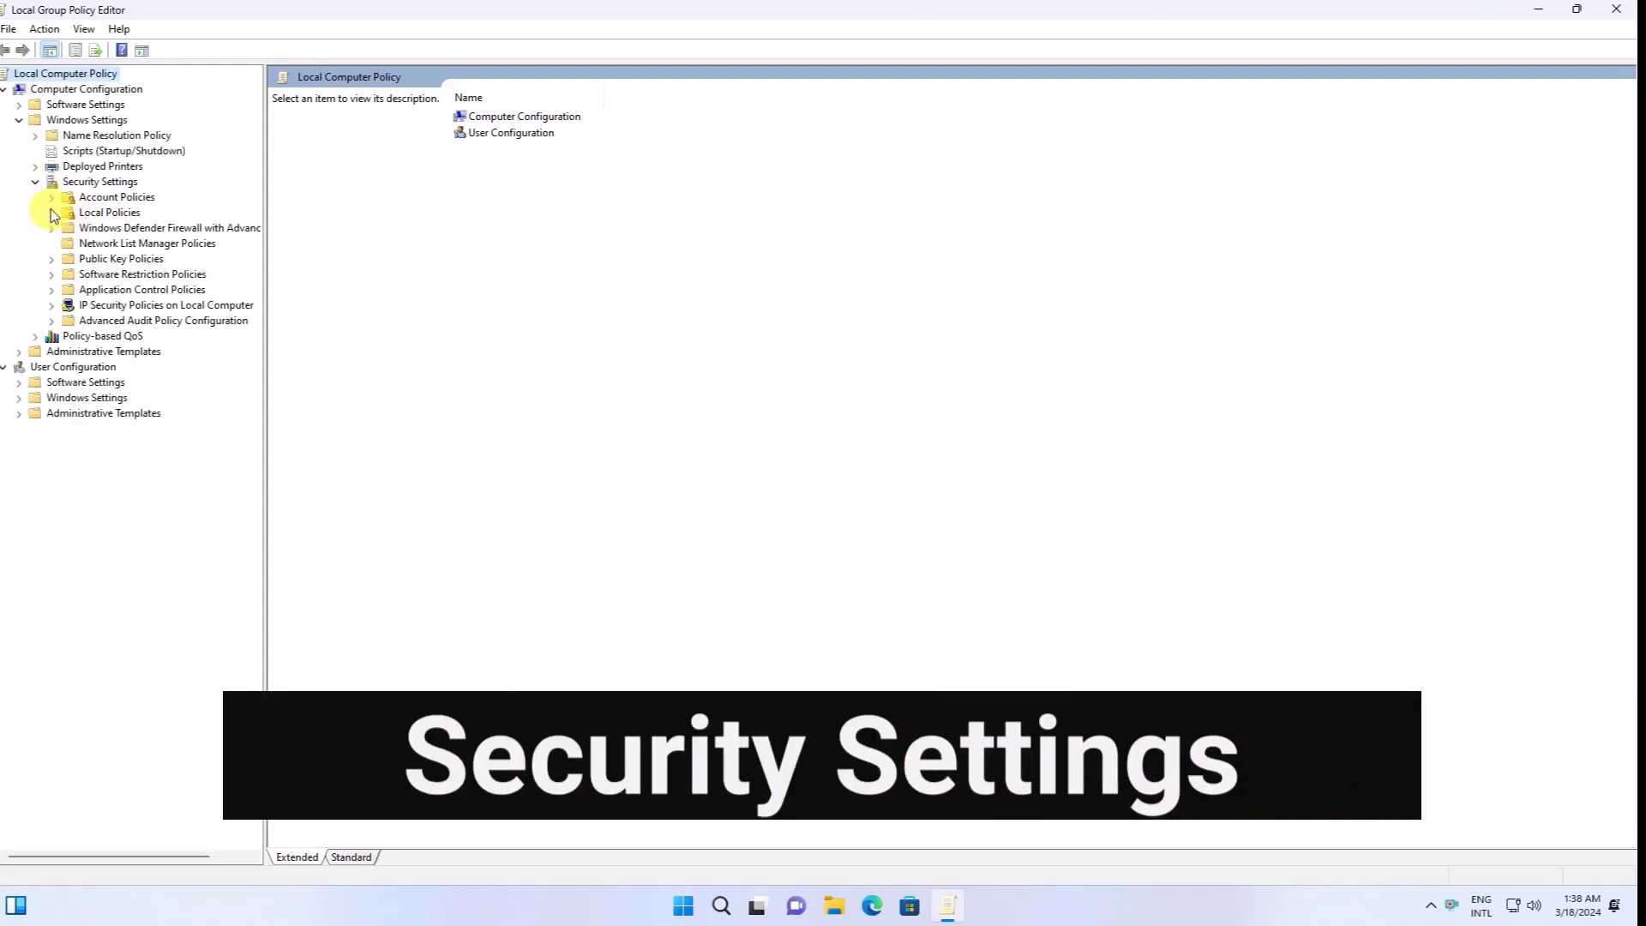
{"action": "left_click", "coordinate": [52, 213]}
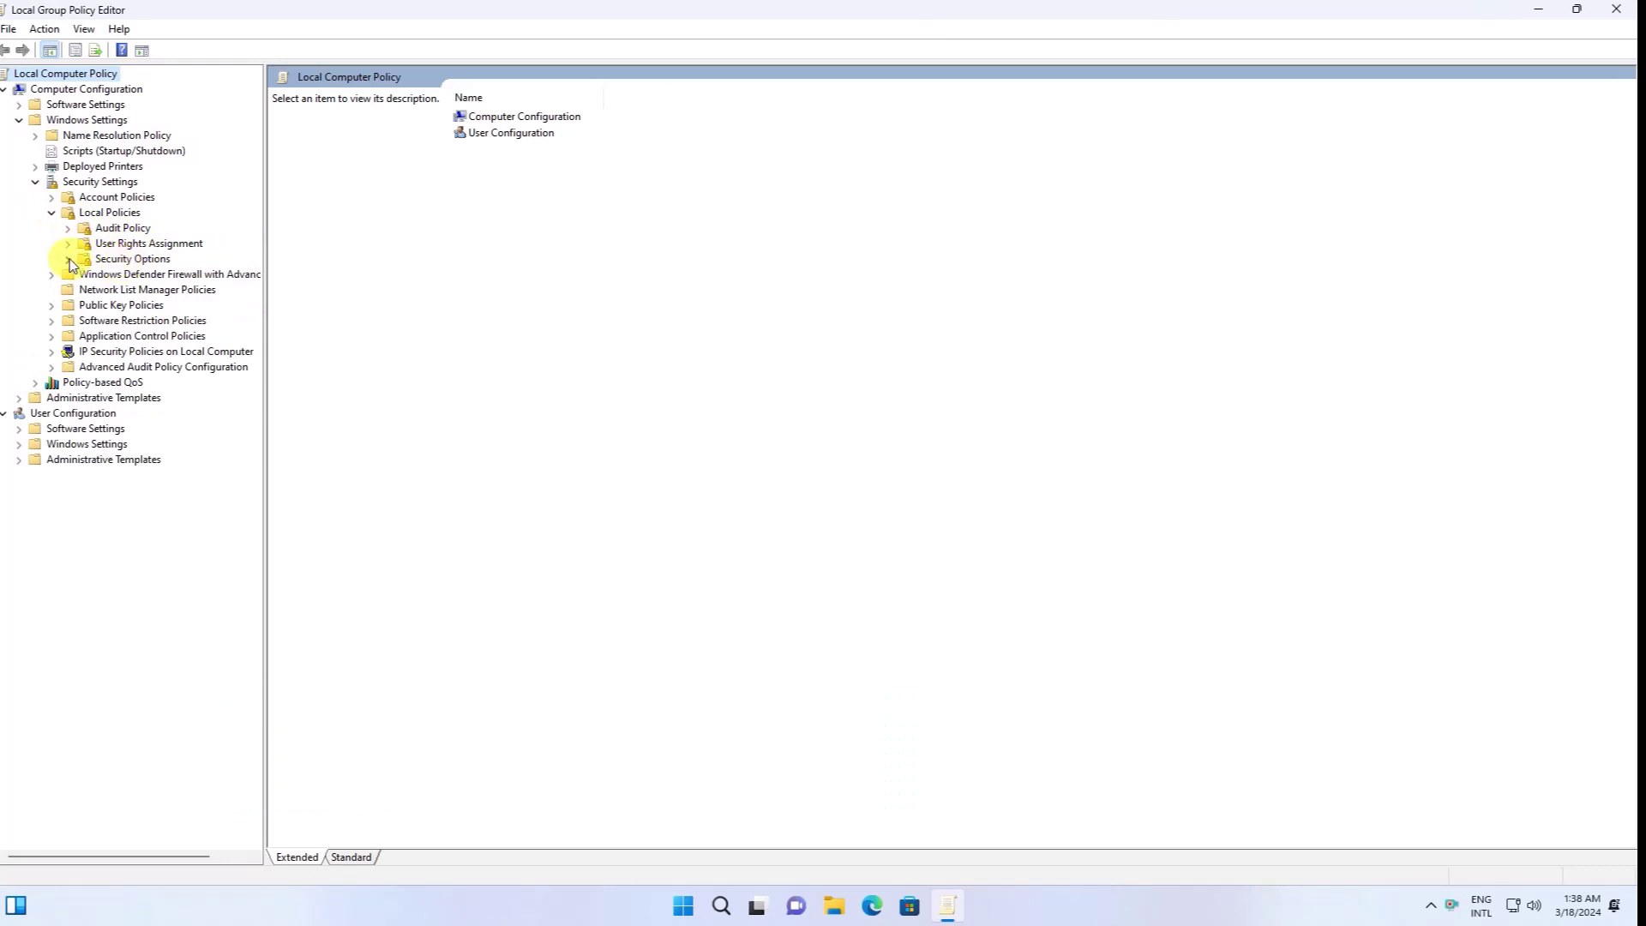
{"action": "left_click", "coordinate": [118, 260]}
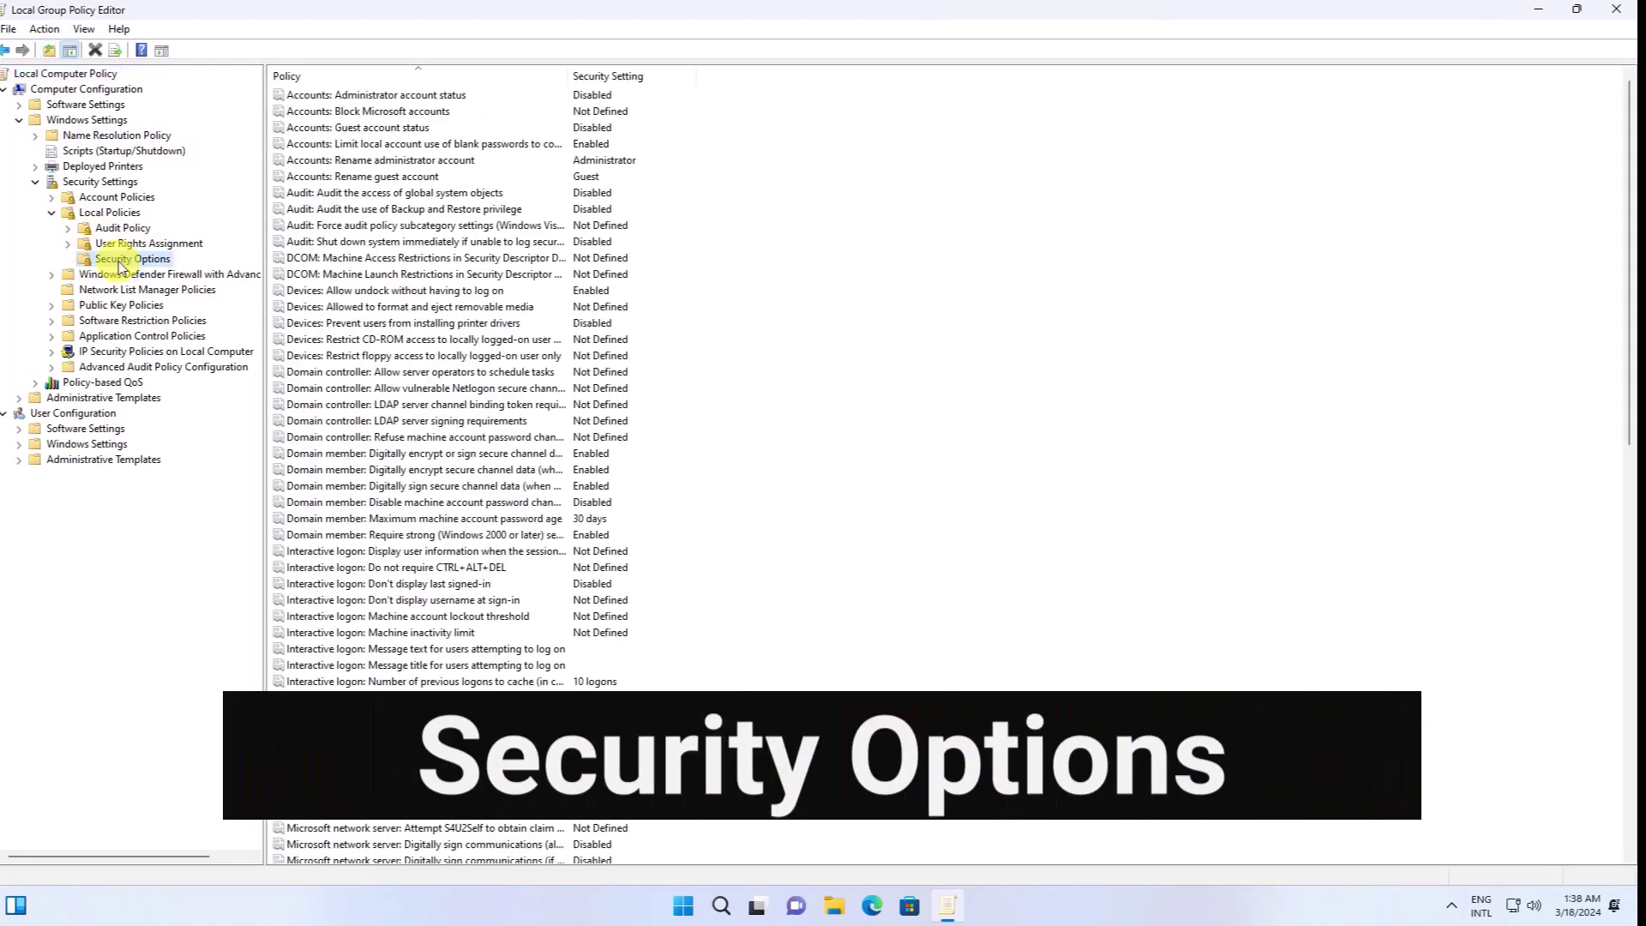
- Set the policy "Accounts: Limit local account use of blank passwords to console logon only" to Disabled
{"action": "left_click", "coordinate": [392, 146]}
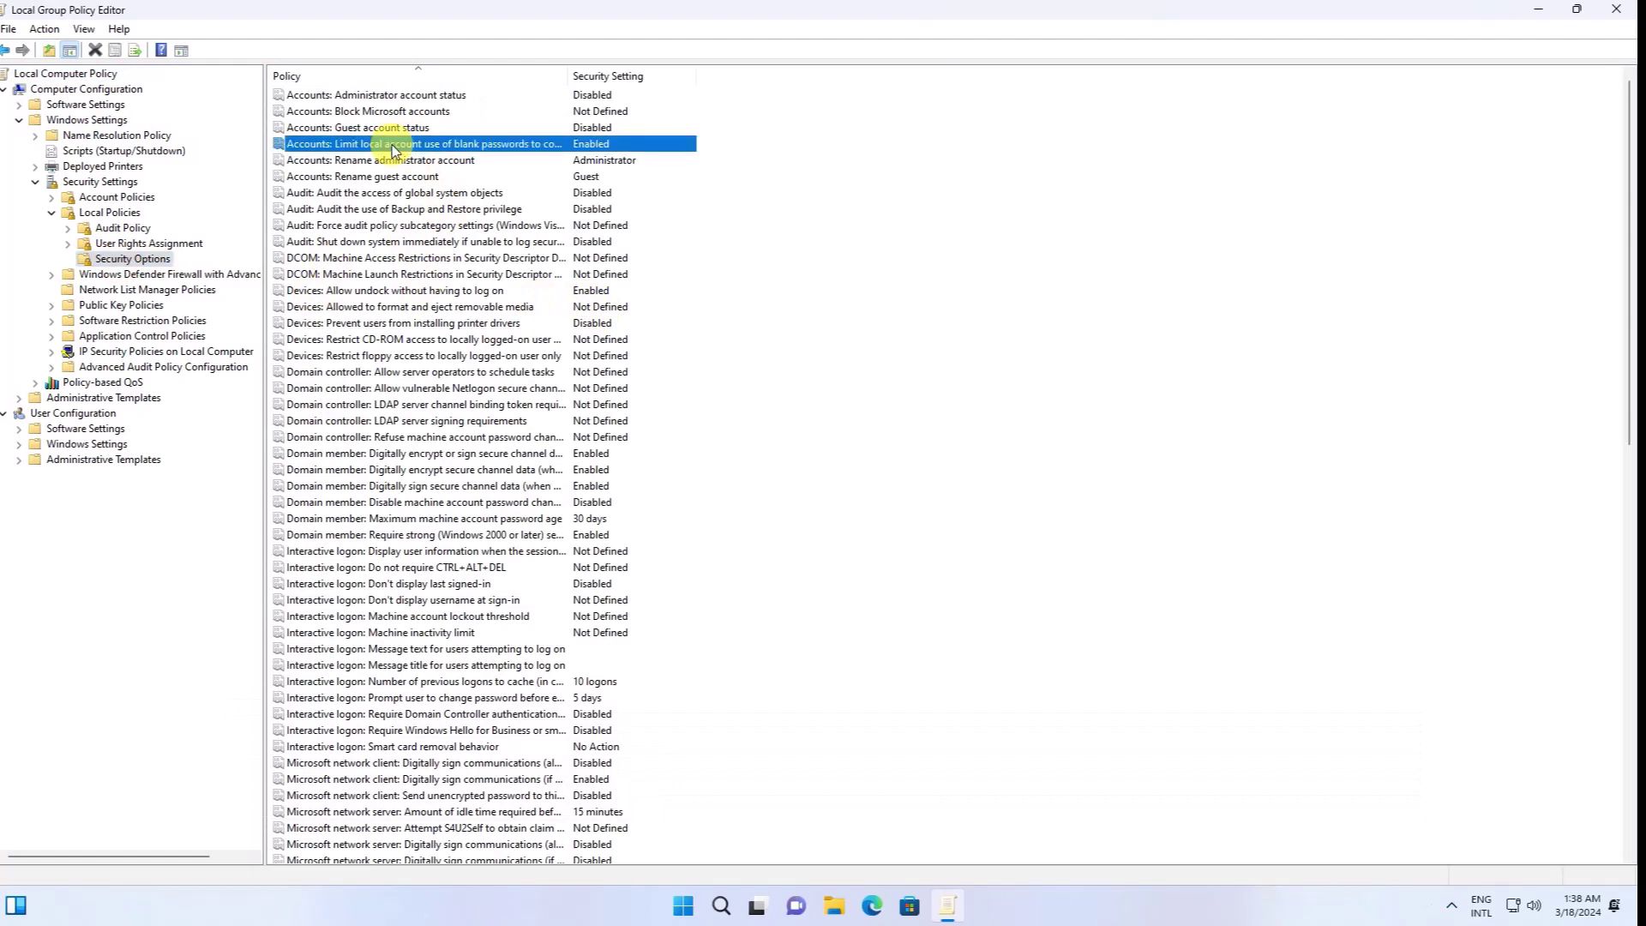
{"action": "double_click", "coordinate": [485, 146]}
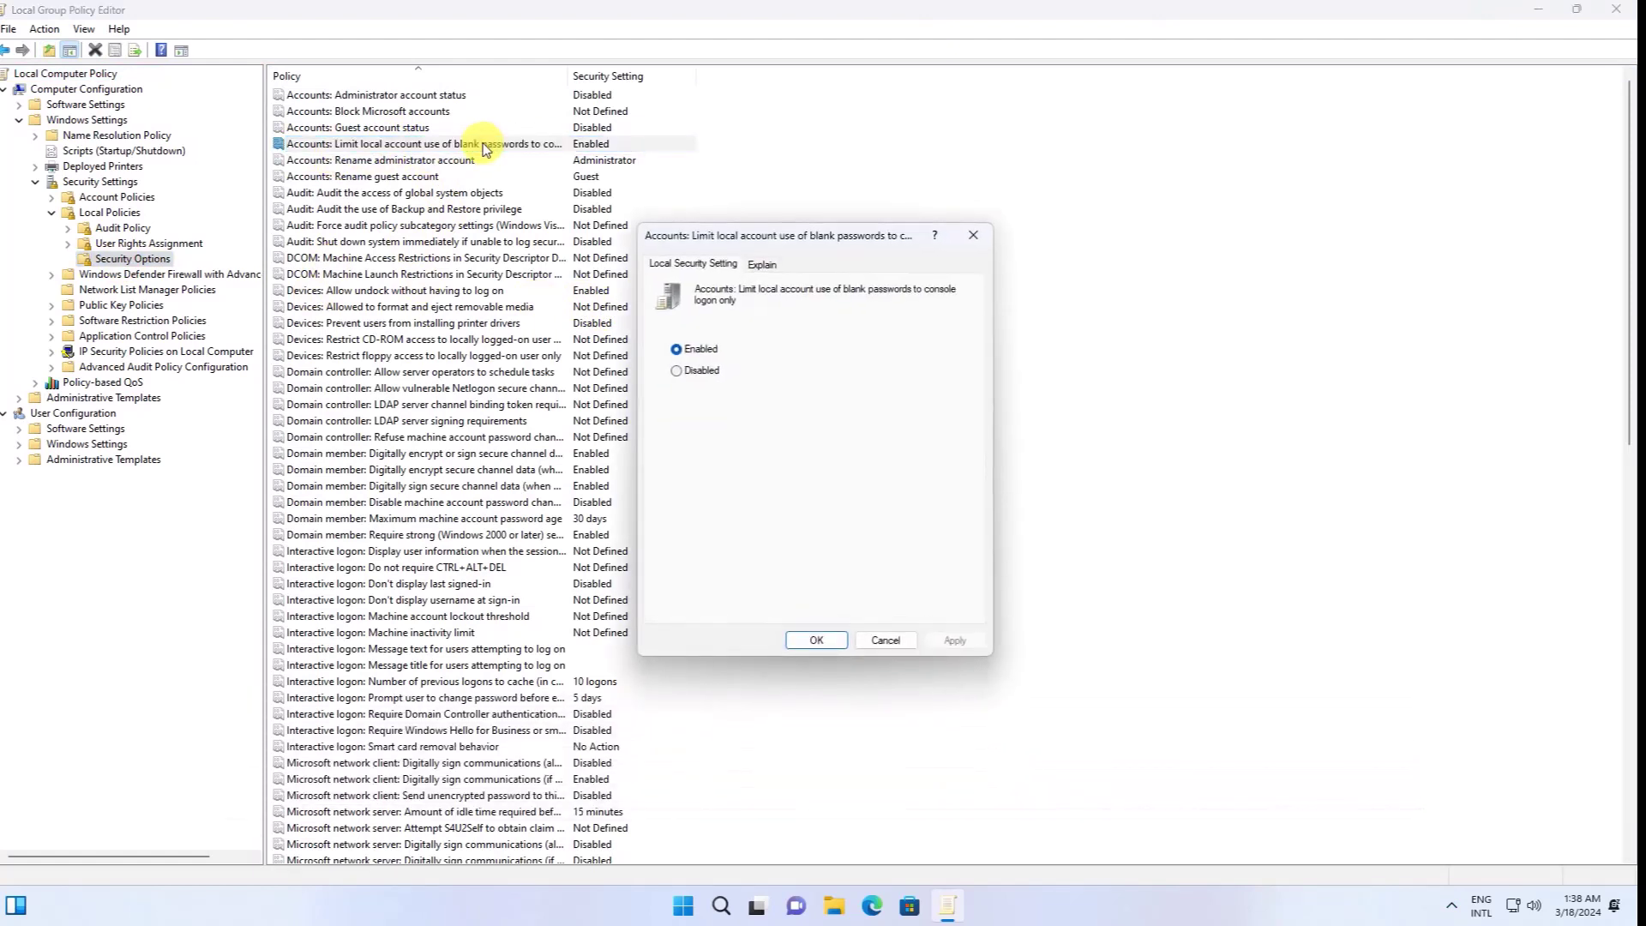
{"action": "left_click", "coordinate": [677, 370]}
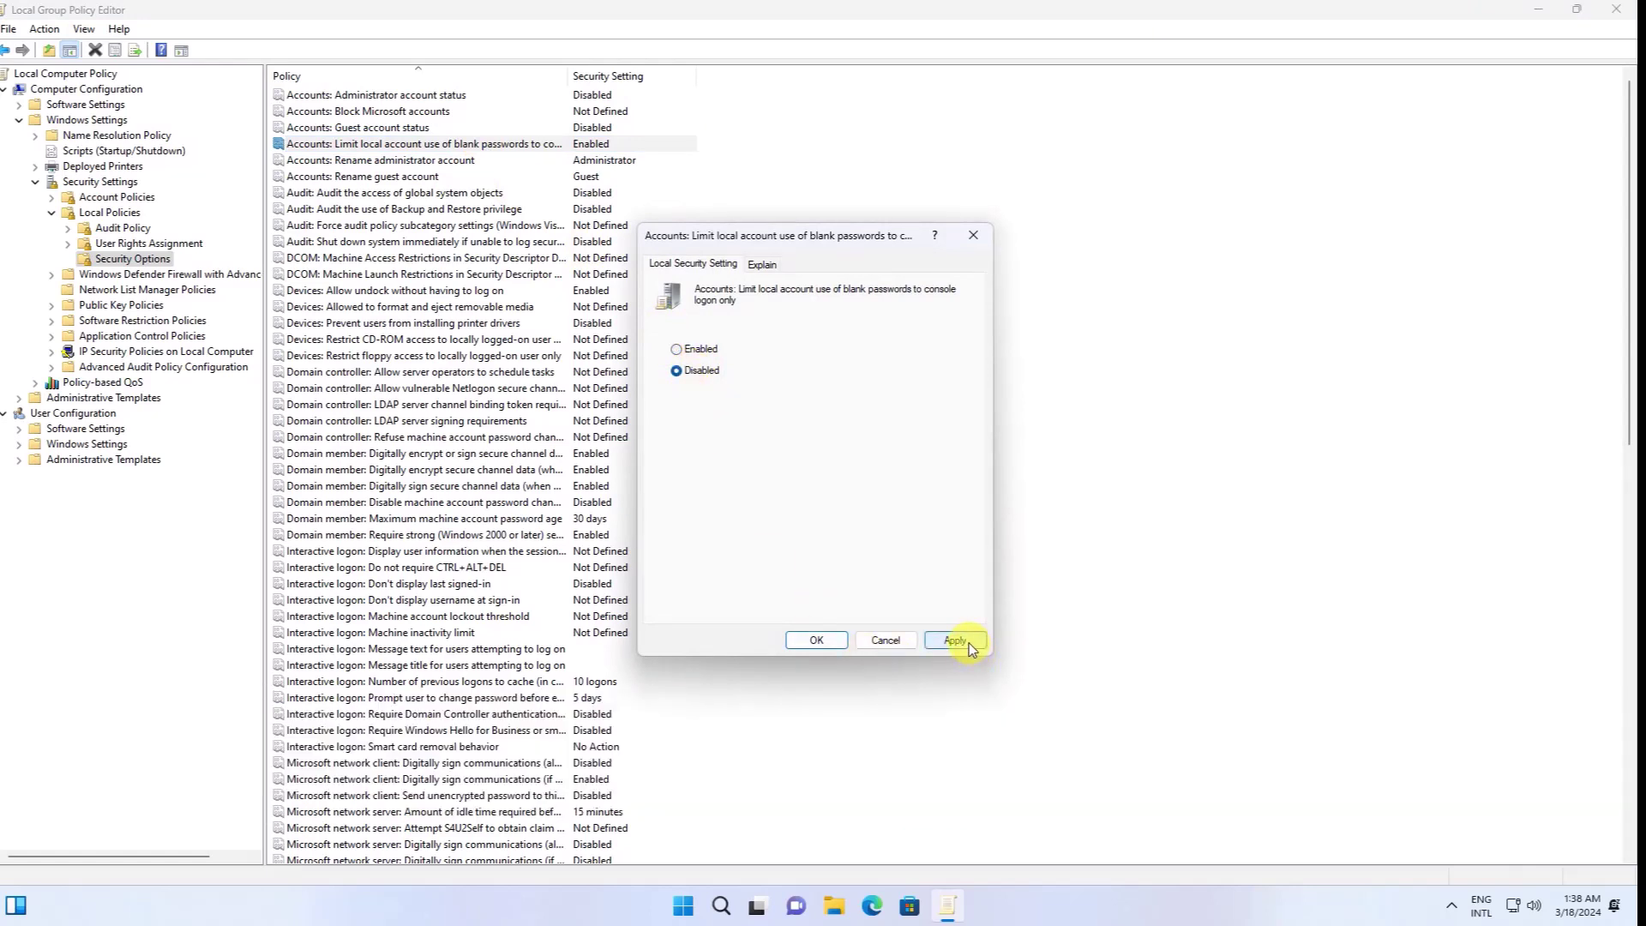
{"action": "left_click", "coordinate": [970, 643]}
{"action": "left_click", "coordinate": [810, 640]}
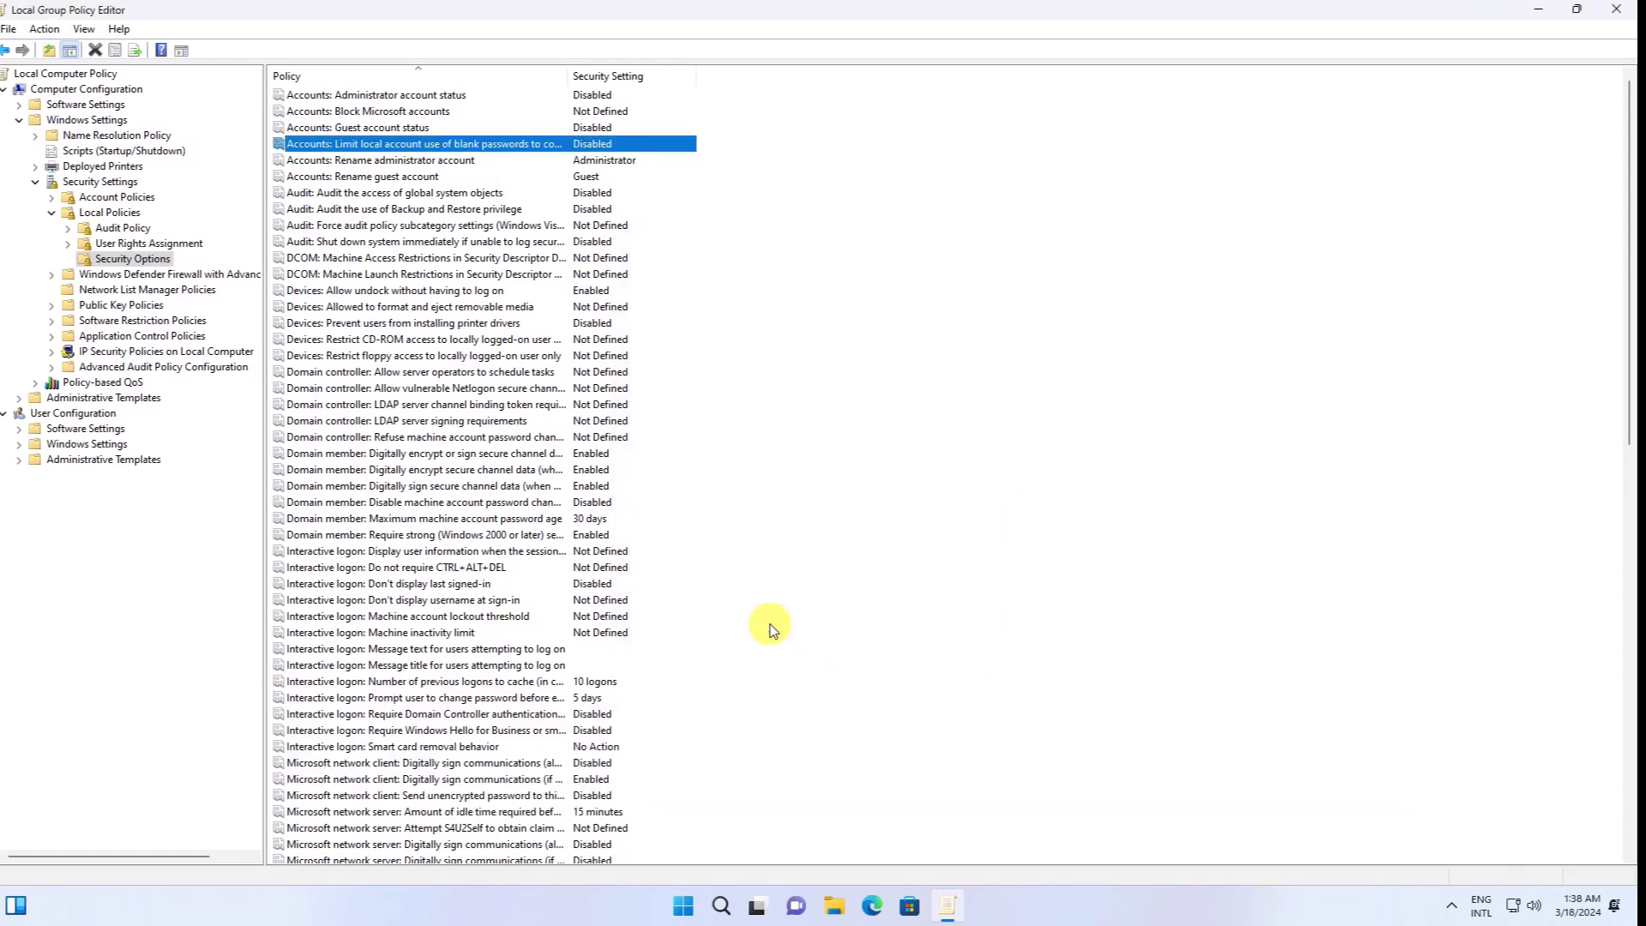
- Collapse Windows Settings and show the Credentials Delegation policies in System, within Computer Configuration's Administrative Templates
{"action": "left_click", "coordinate": [15, 120]}
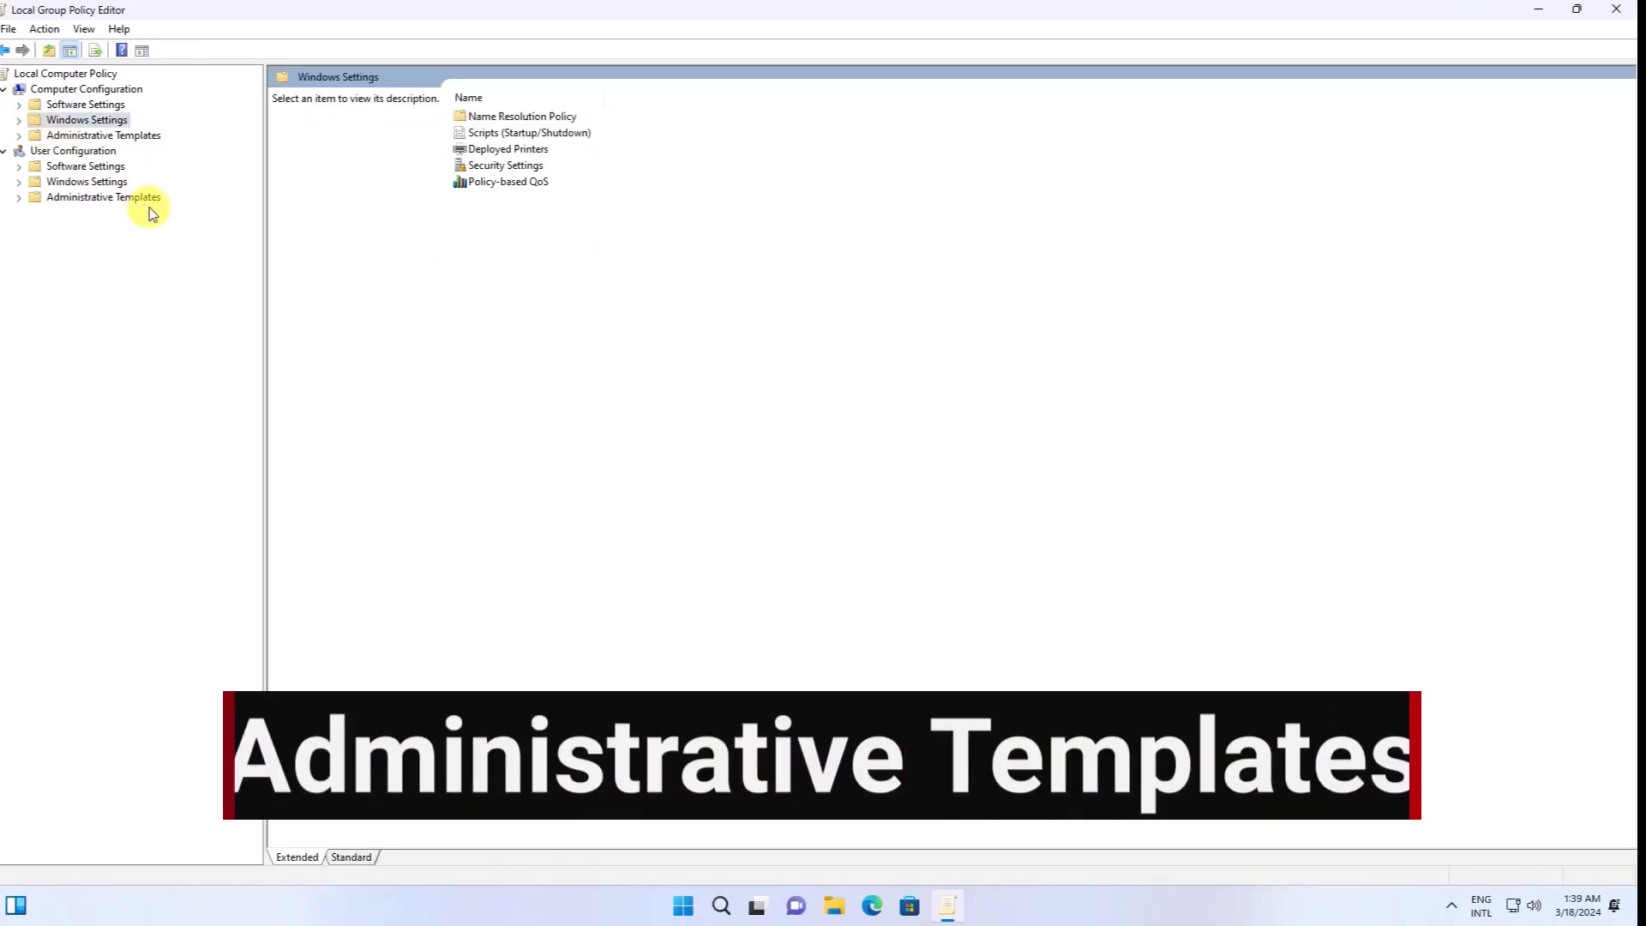
{"action": "left_click", "coordinate": [142, 135]}
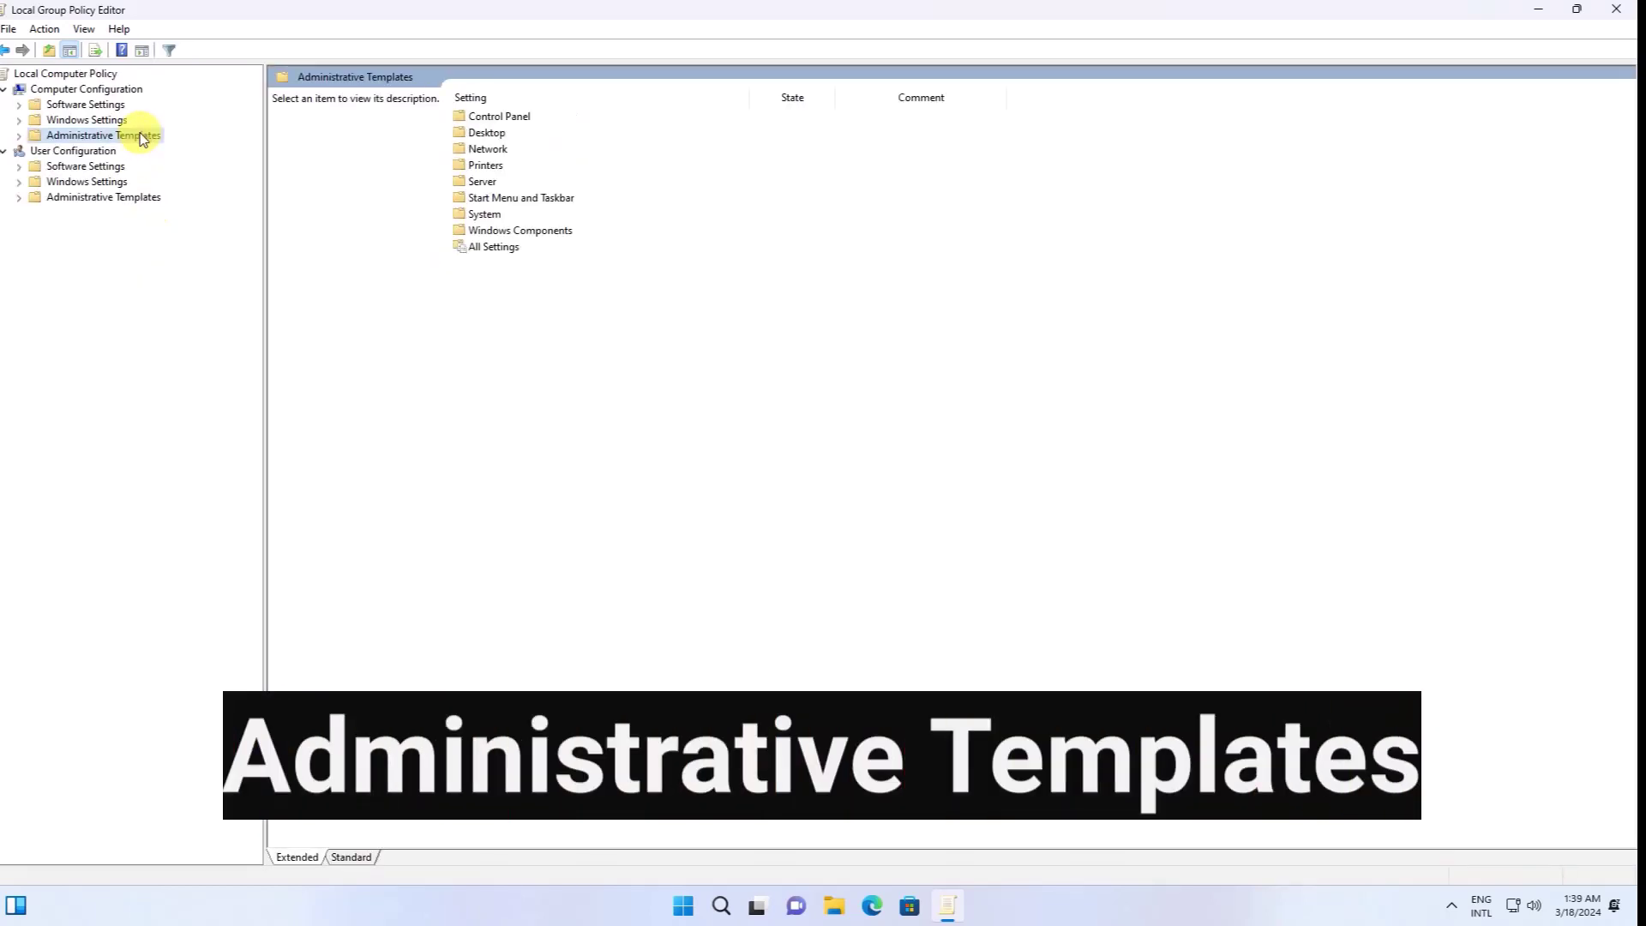
{"action": "double_click", "coordinate": [143, 136]}
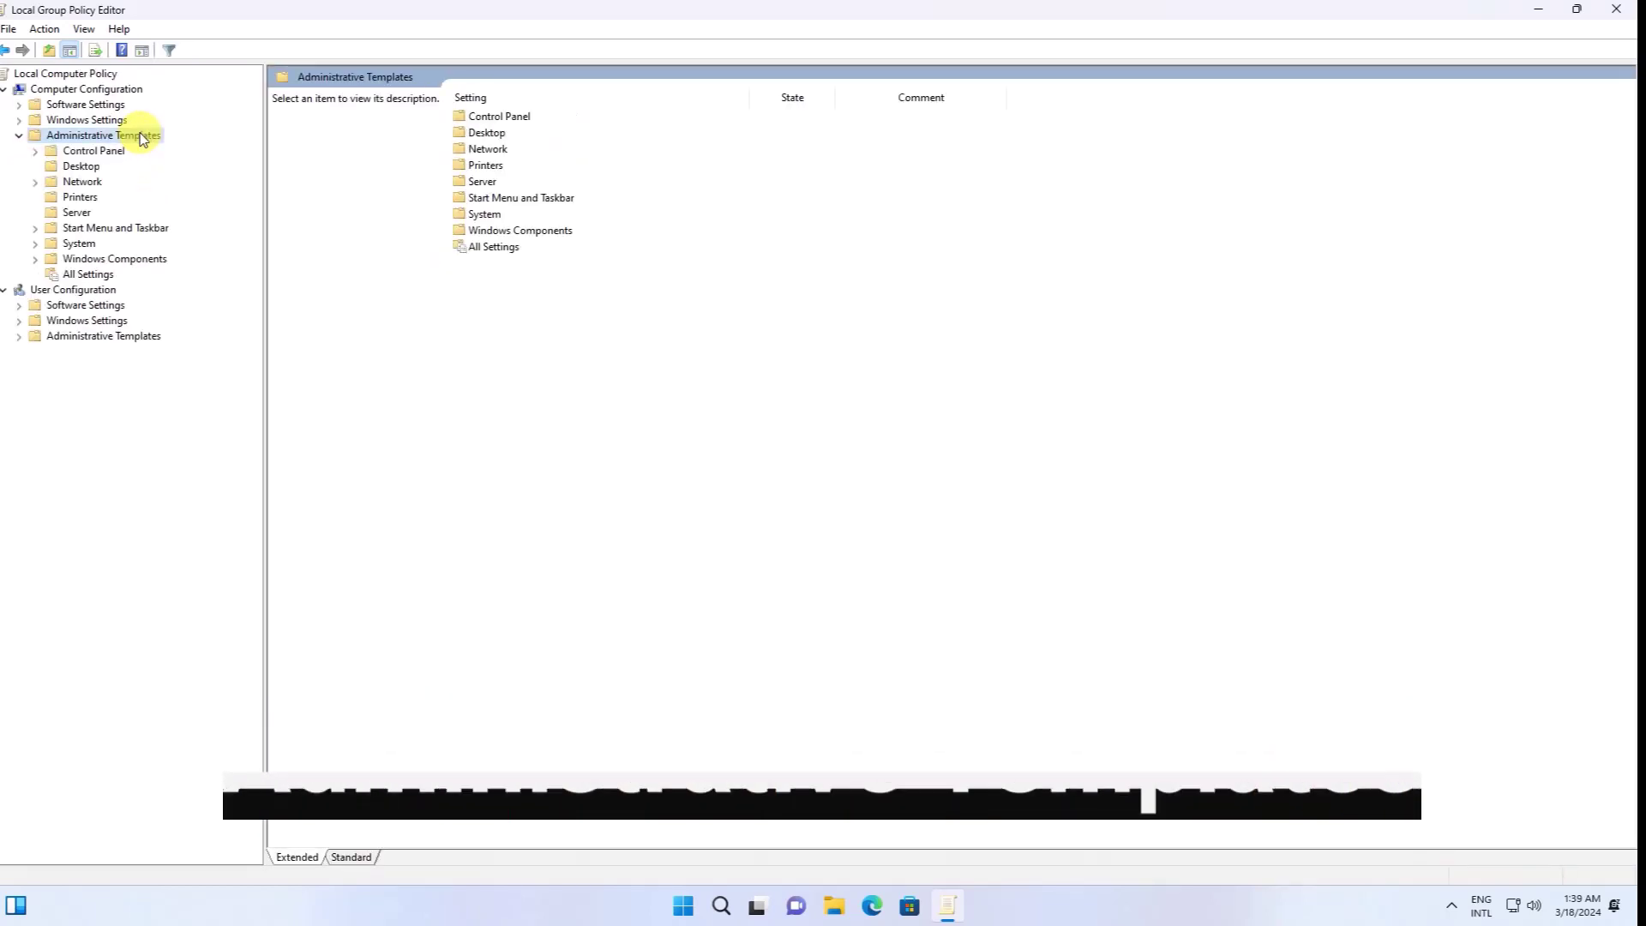
{"action": "double_click", "coordinate": [81, 244]}
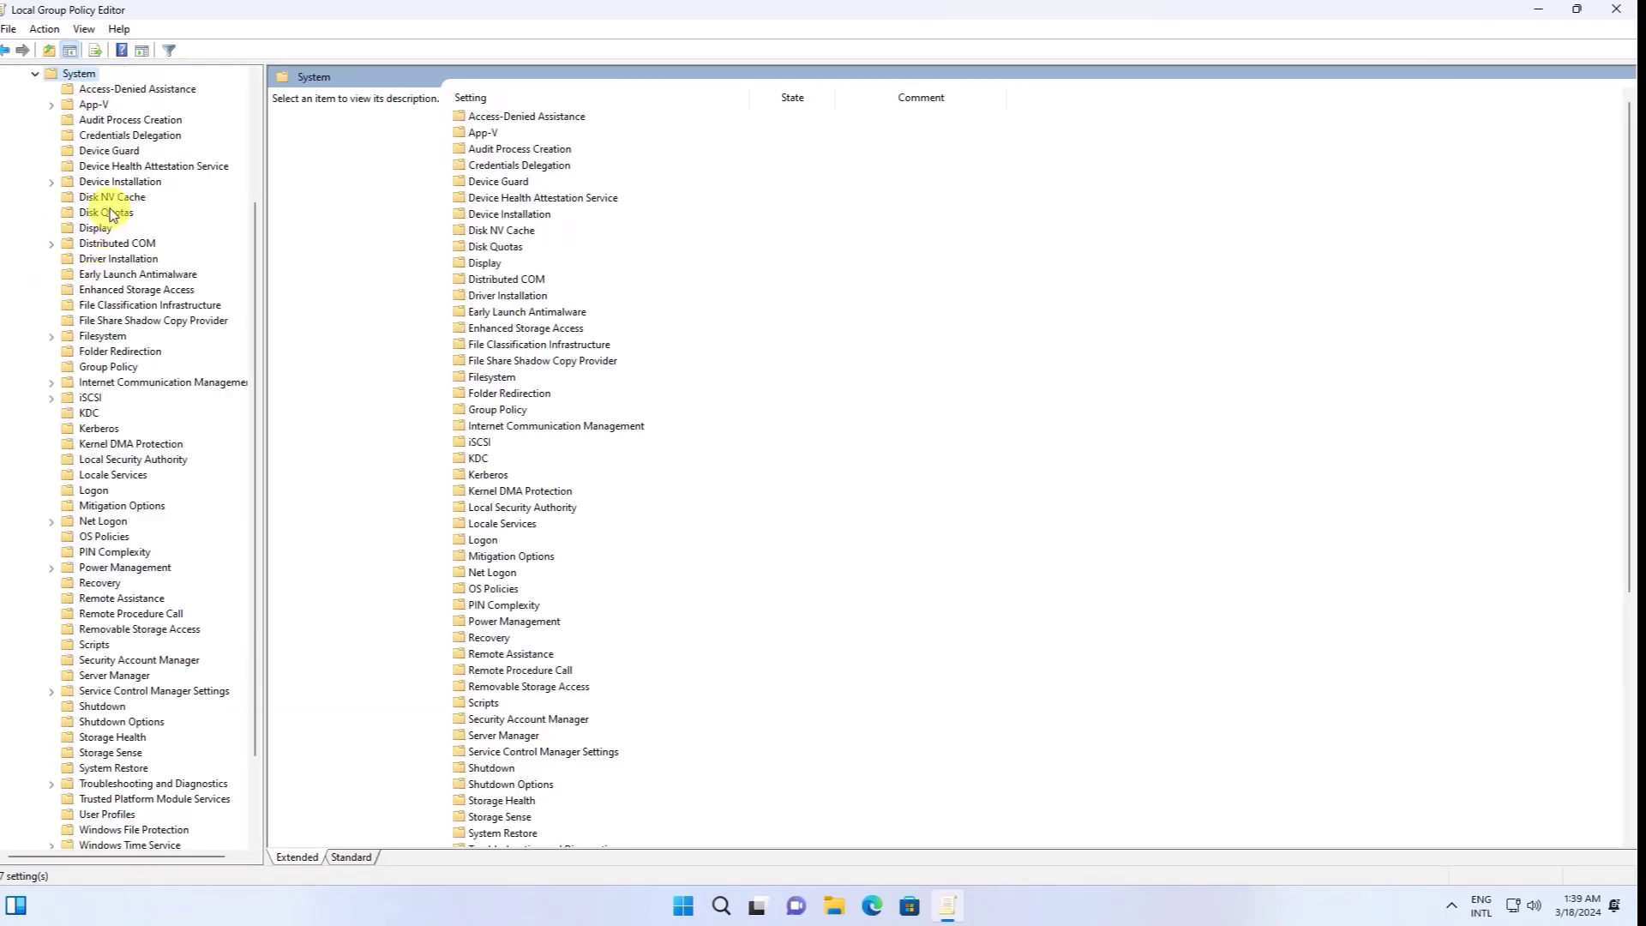
{"action": "left_click", "coordinate": [155, 137]}
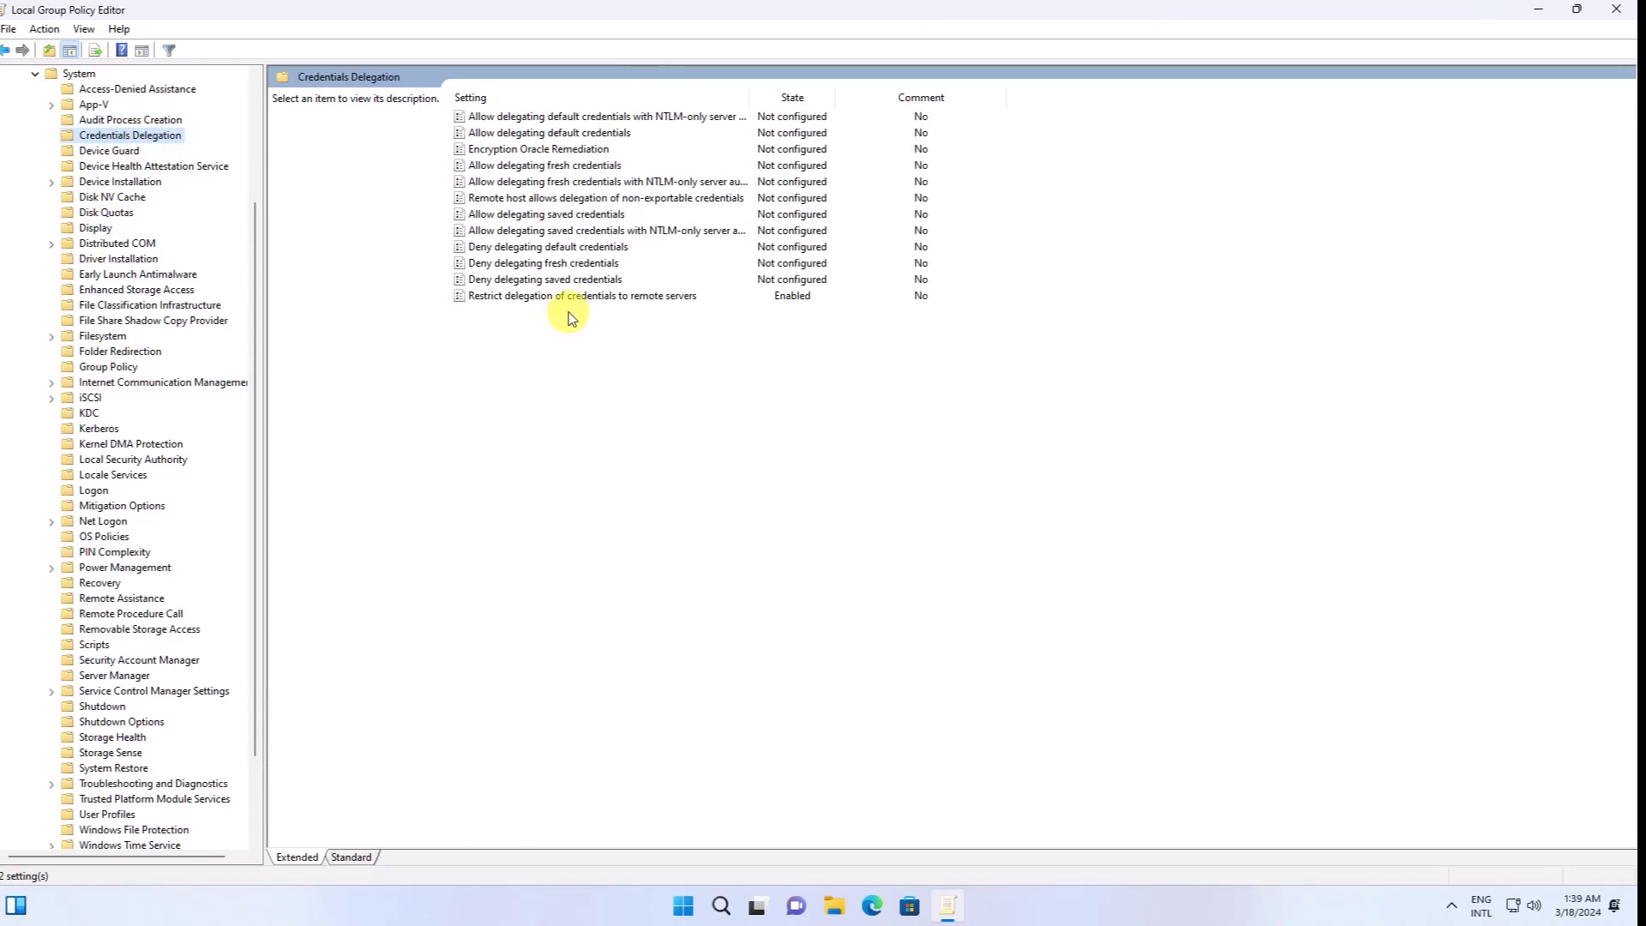
- Set the policy "Restrict delegation of credentials to remote servers" to Disabled and close the policy editor
{"action": "left_click", "coordinate": [588, 297]}
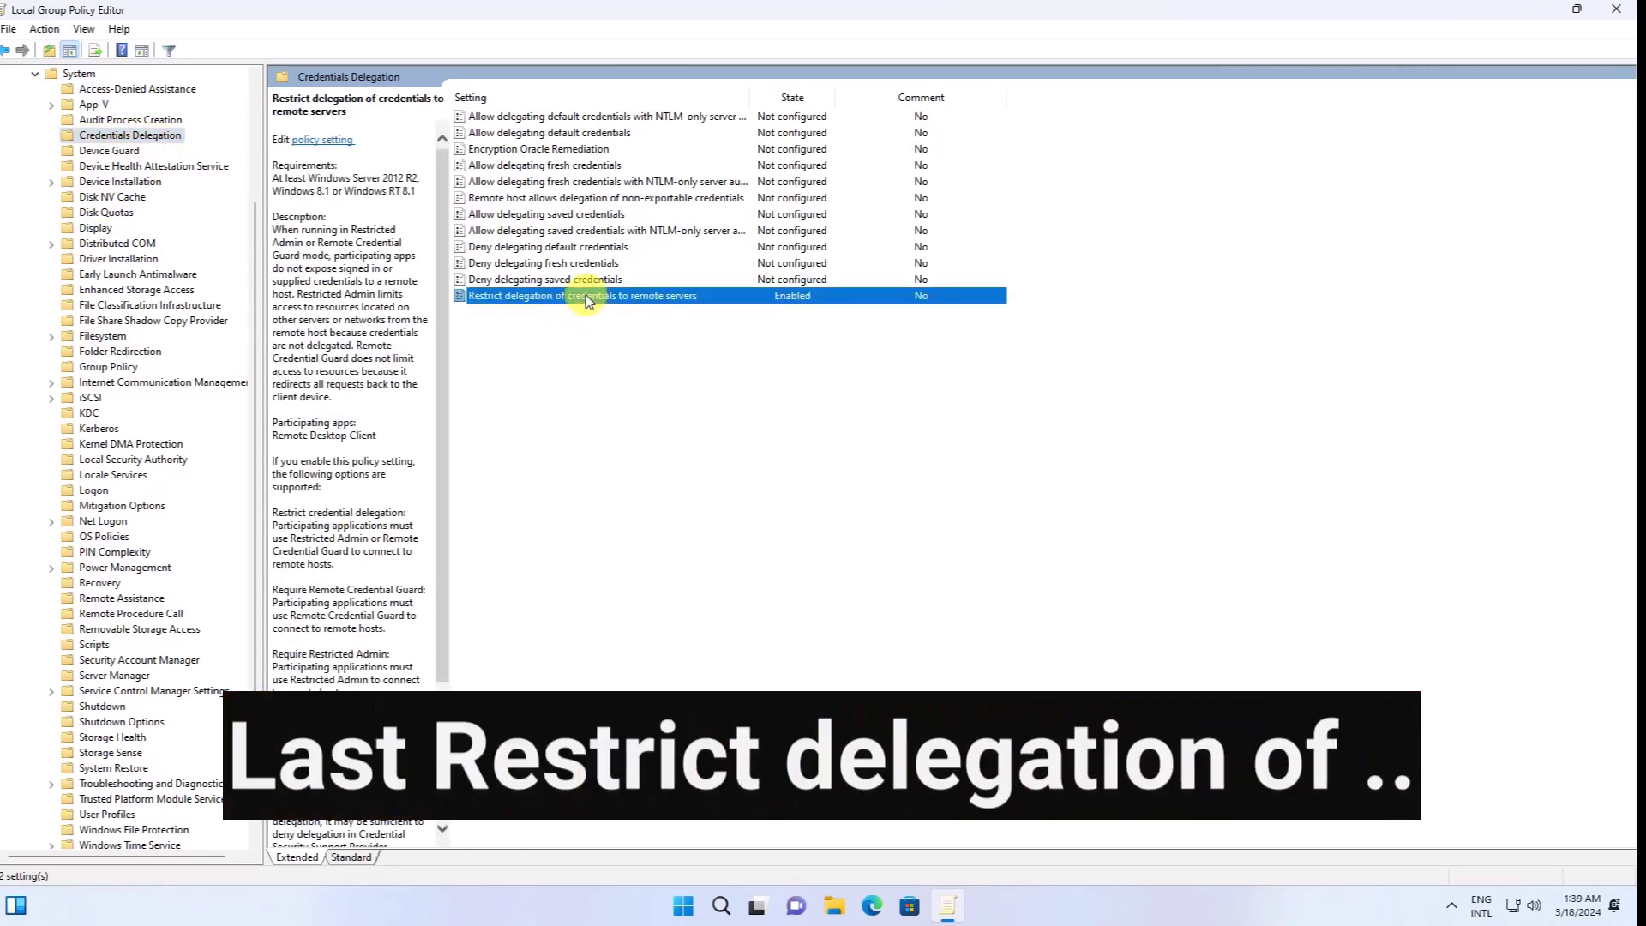
{"action": "double_click", "coordinate": [587, 298]}
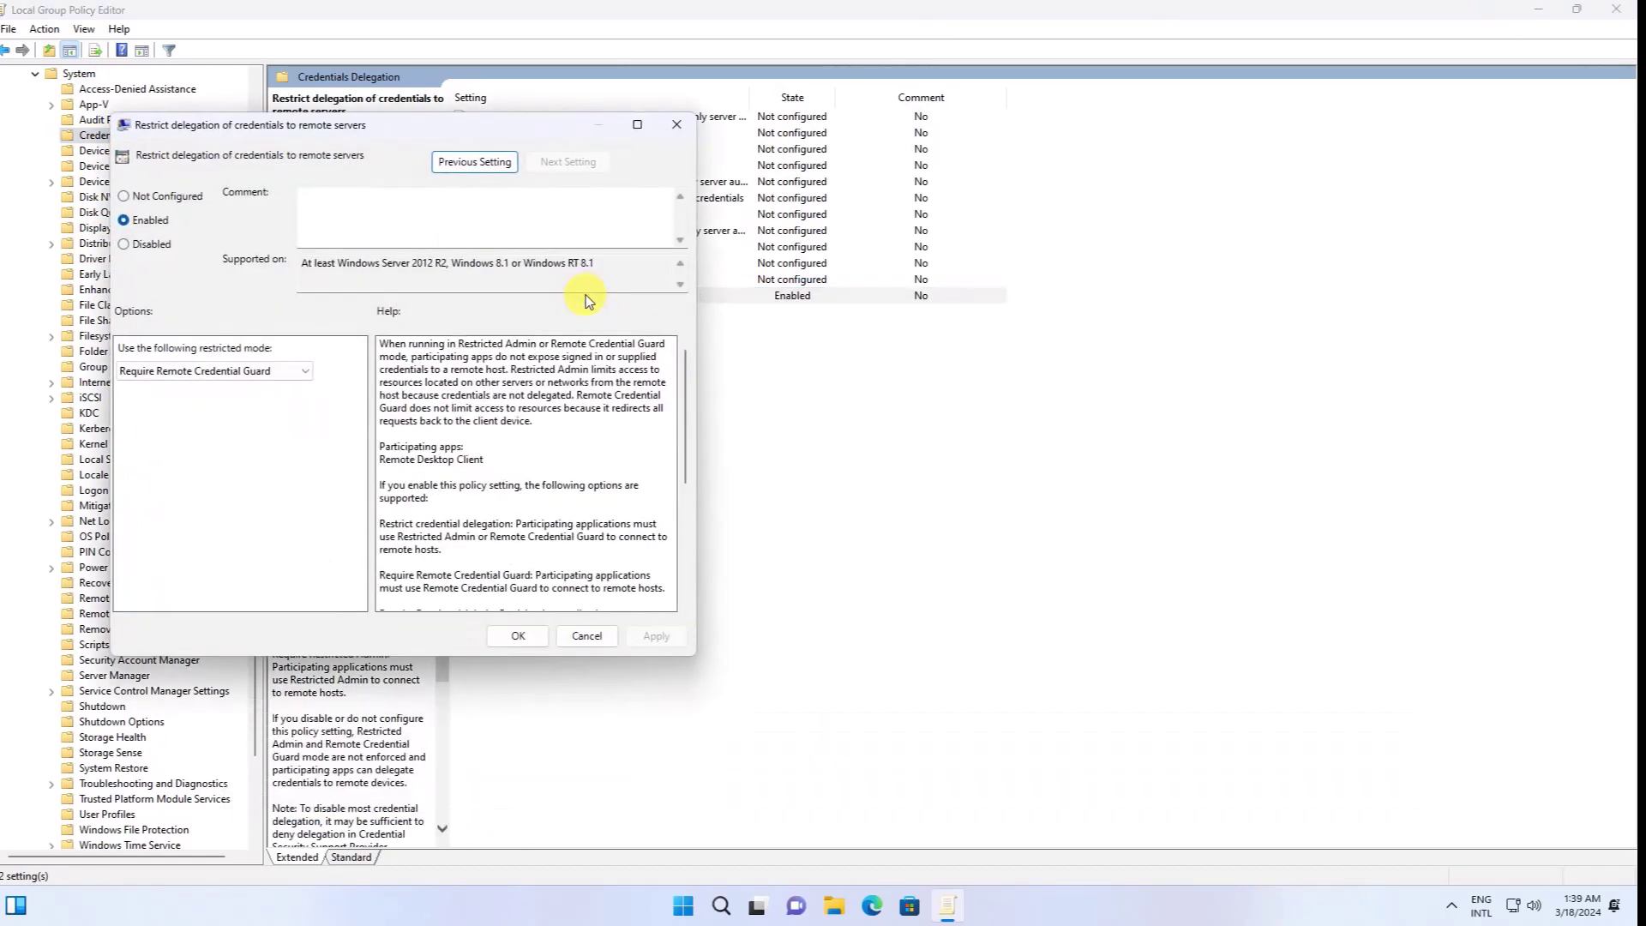
{"action": "left_click", "coordinate": [146, 246]}
{"action": "left_click", "coordinate": [653, 640]}
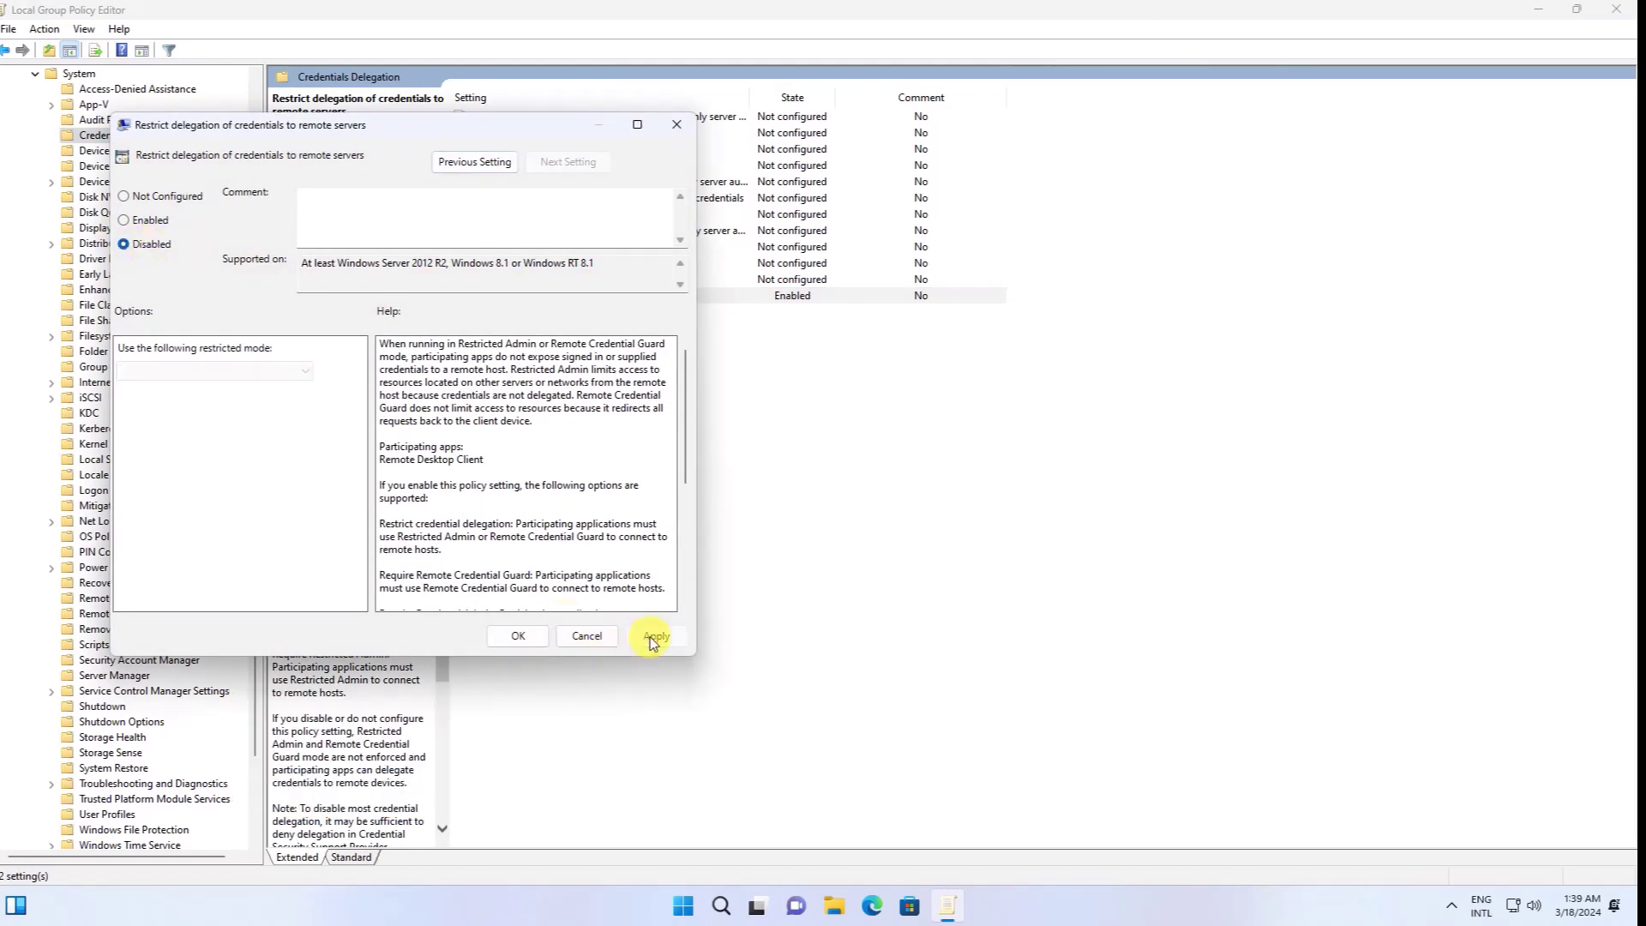
{"action": "left_click", "coordinate": [518, 635]}
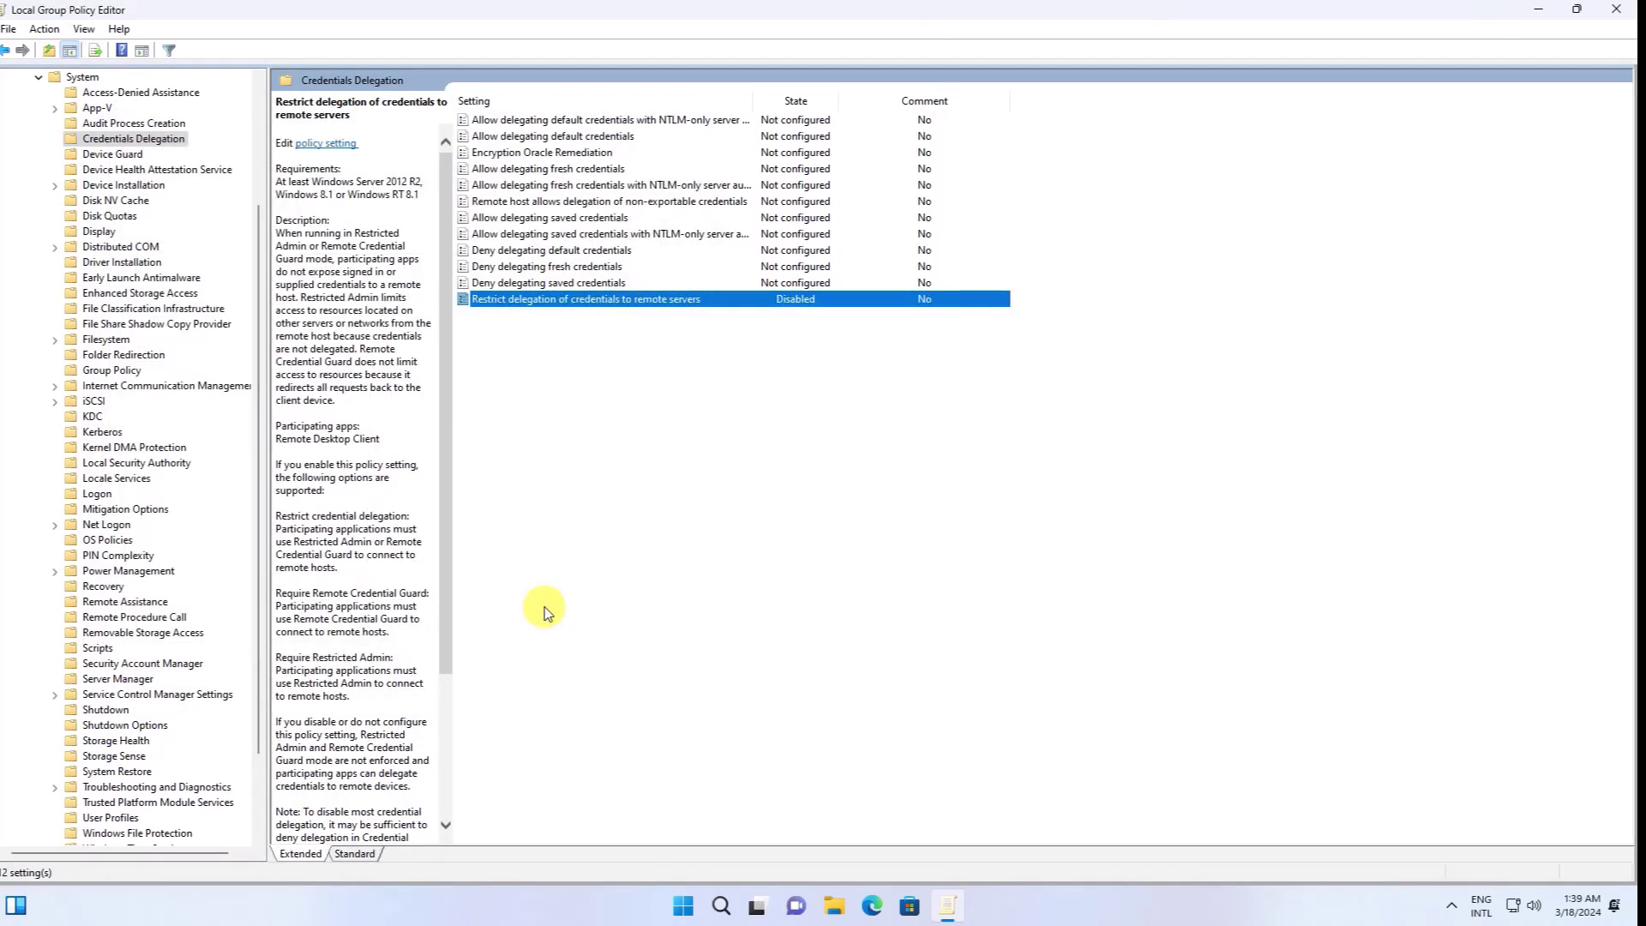
{"action": "left_click", "coordinate": [1616, 10]}
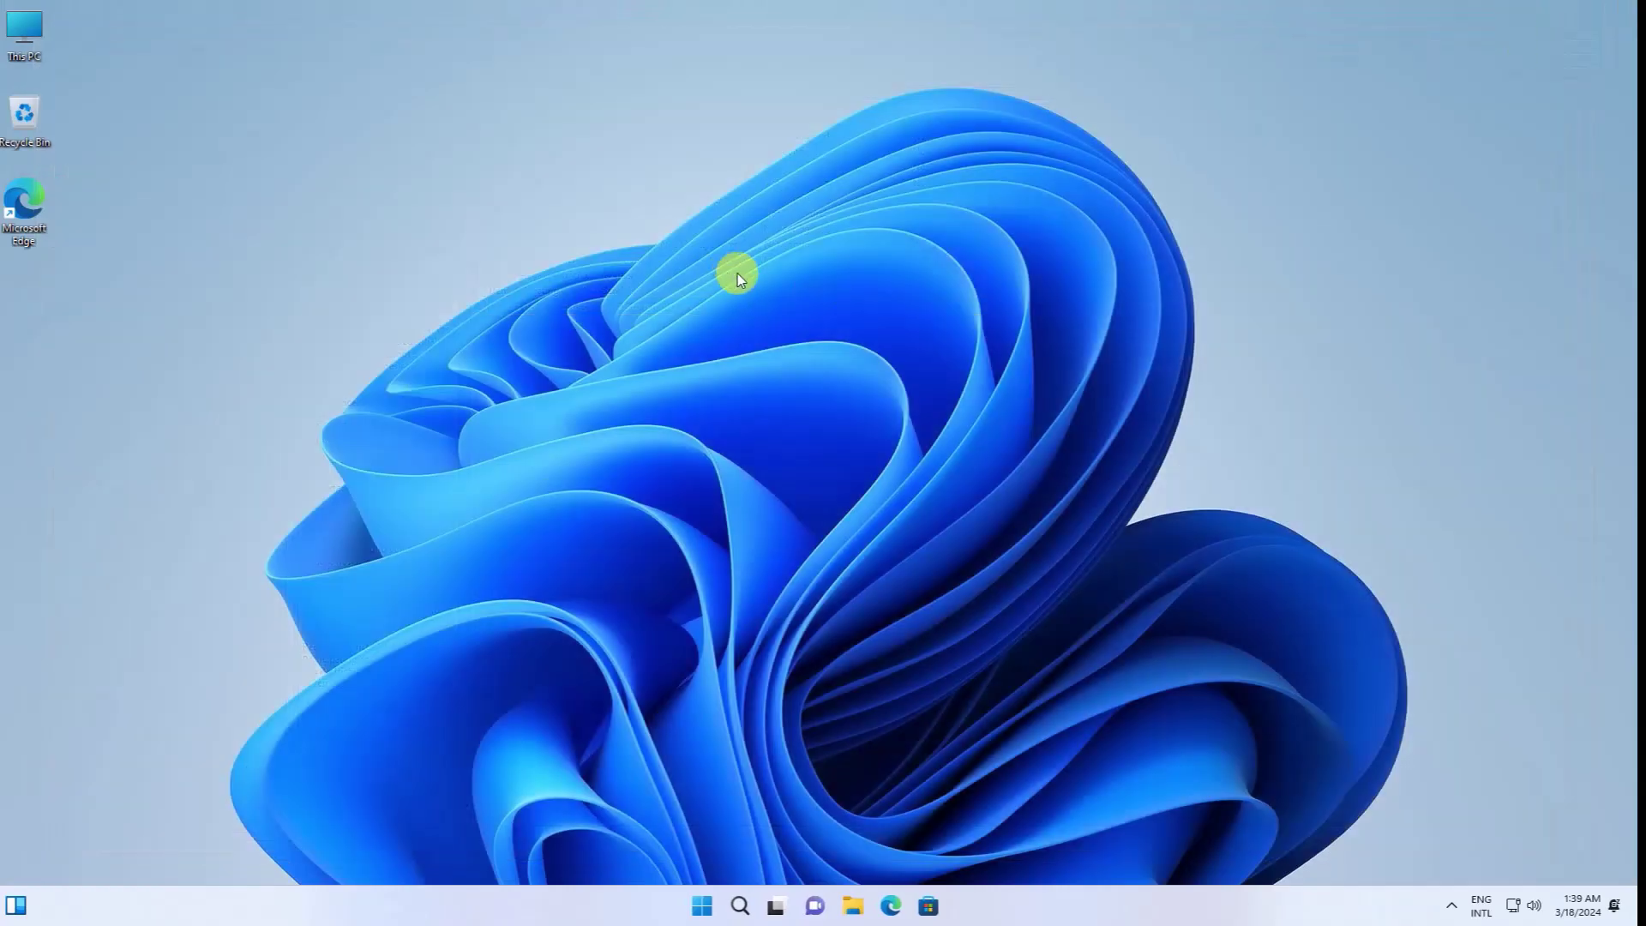
- Find and open Computer Management, maximize its window and widen the tree pane
{"action": "key", "text": "super"}
{"action": "type", "text": "computer"}
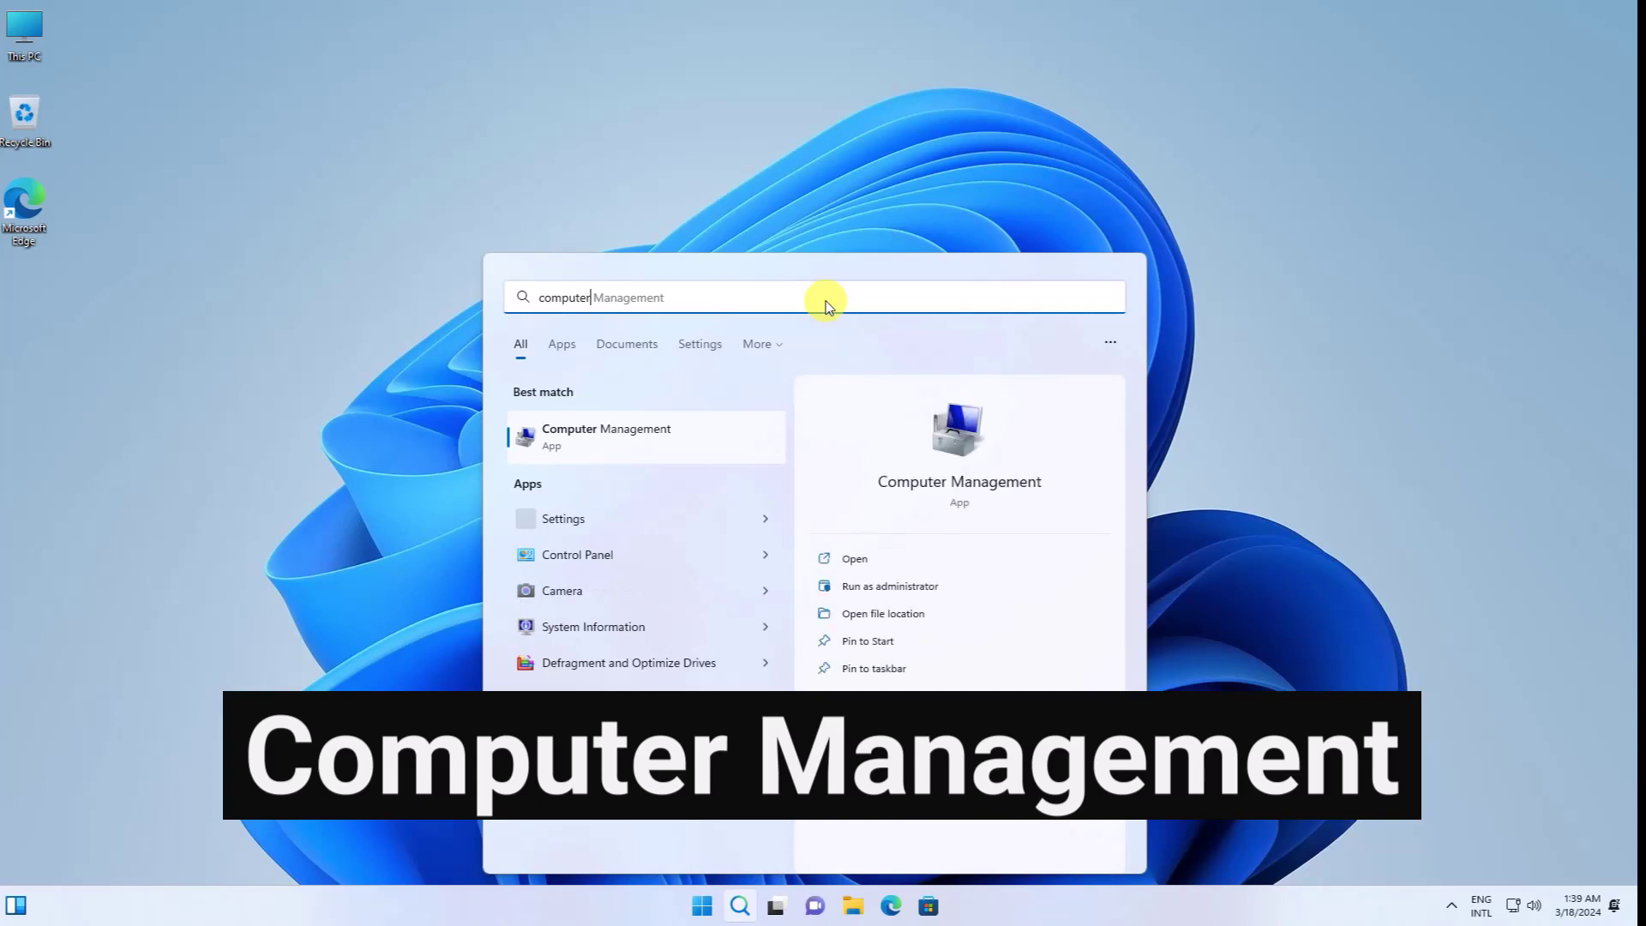
{"action": "left_click", "coordinate": [991, 488]}
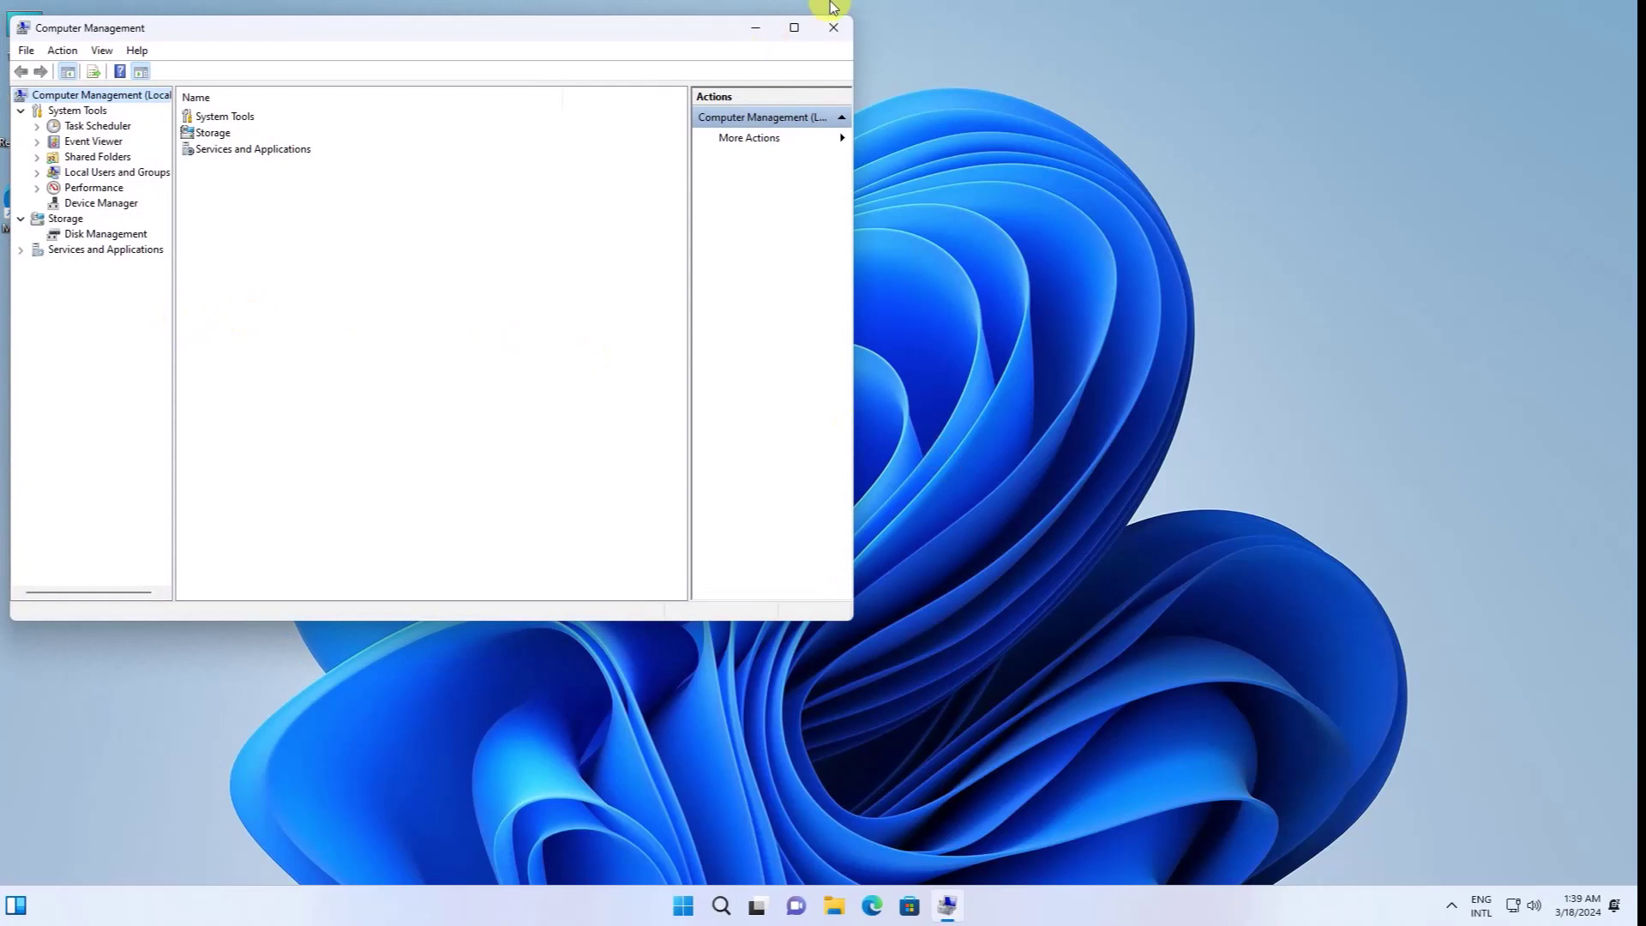
{"action": "left_click", "coordinate": [796, 28]}
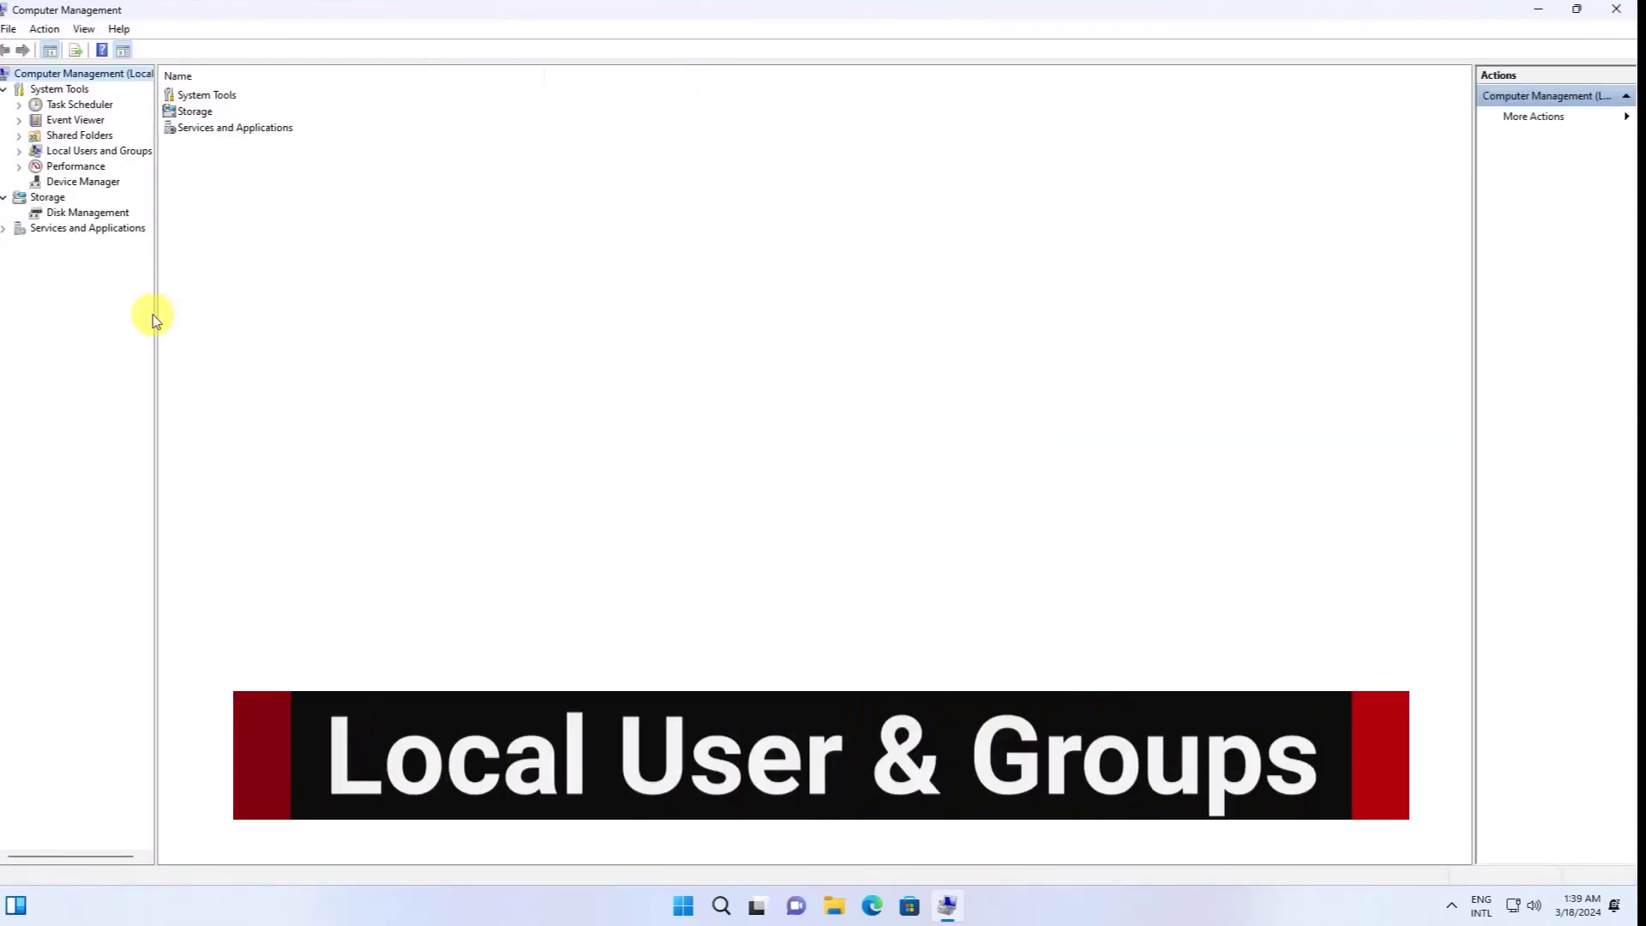
{"action": "left_click_drag", "start_coordinate": [164, 319], "coordinate": [197, 325]}
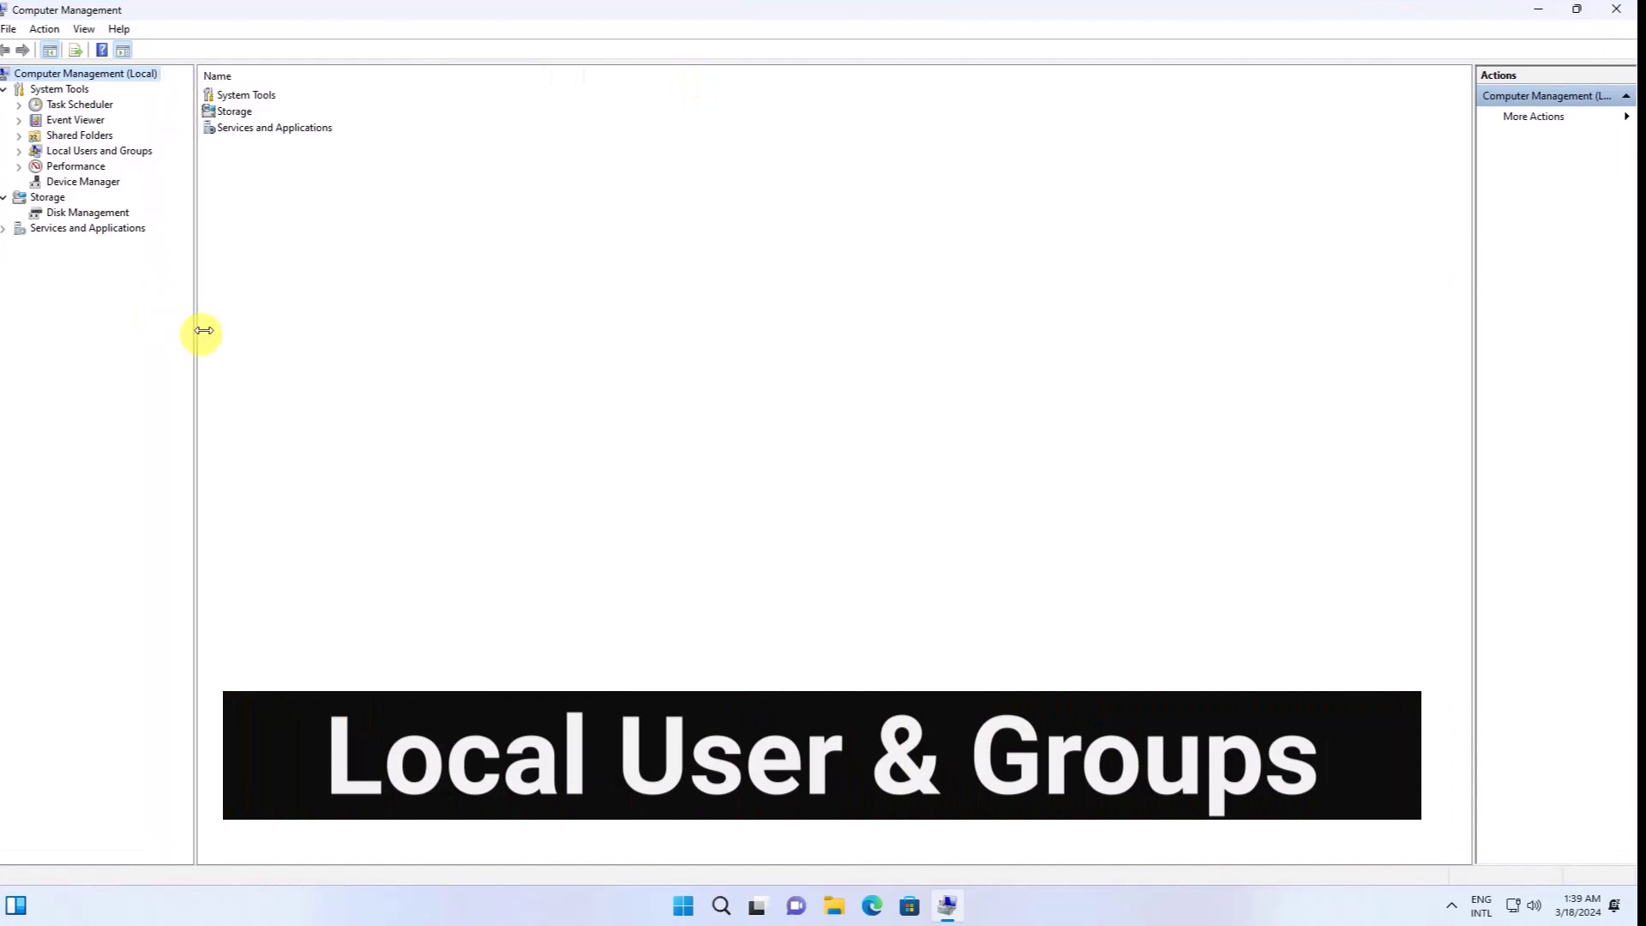
- Start a new user in the Users folder of Local Users and Groups, named admin with the description "without pwd"
{"action": "left_click", "coordinate": [99, 151]}
{"action": "double_click", "coordinate": [258, 96]}
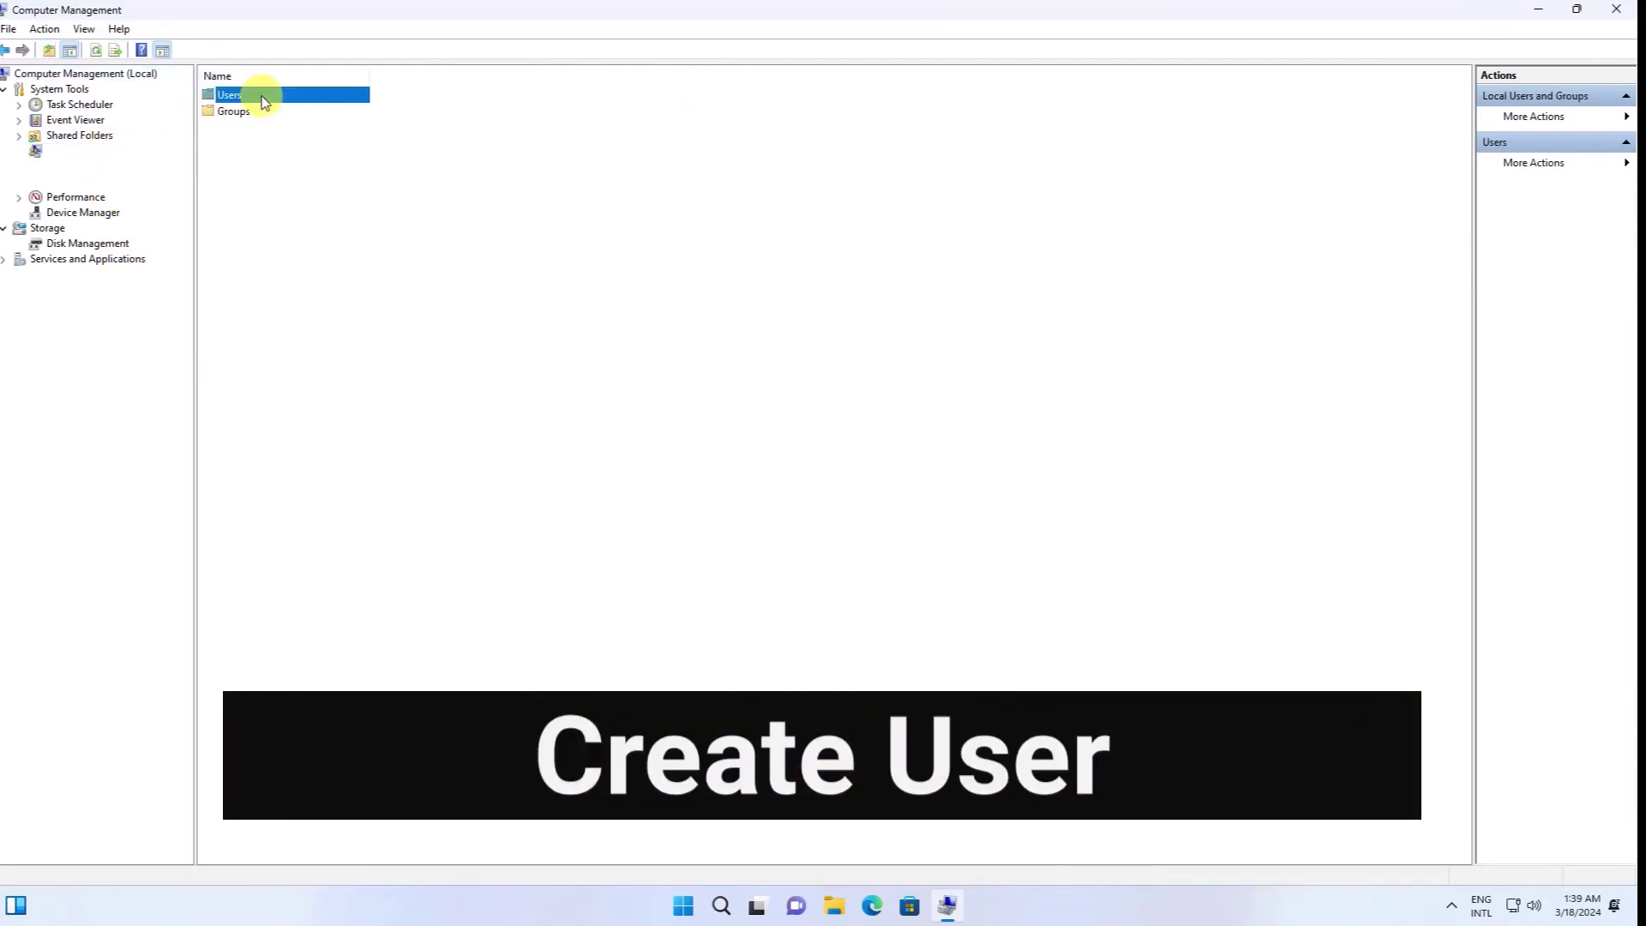
{"action": "right_click", "coordinate": [445, 228]}
{"action": "left_click", "coordinate": [527, 237]}
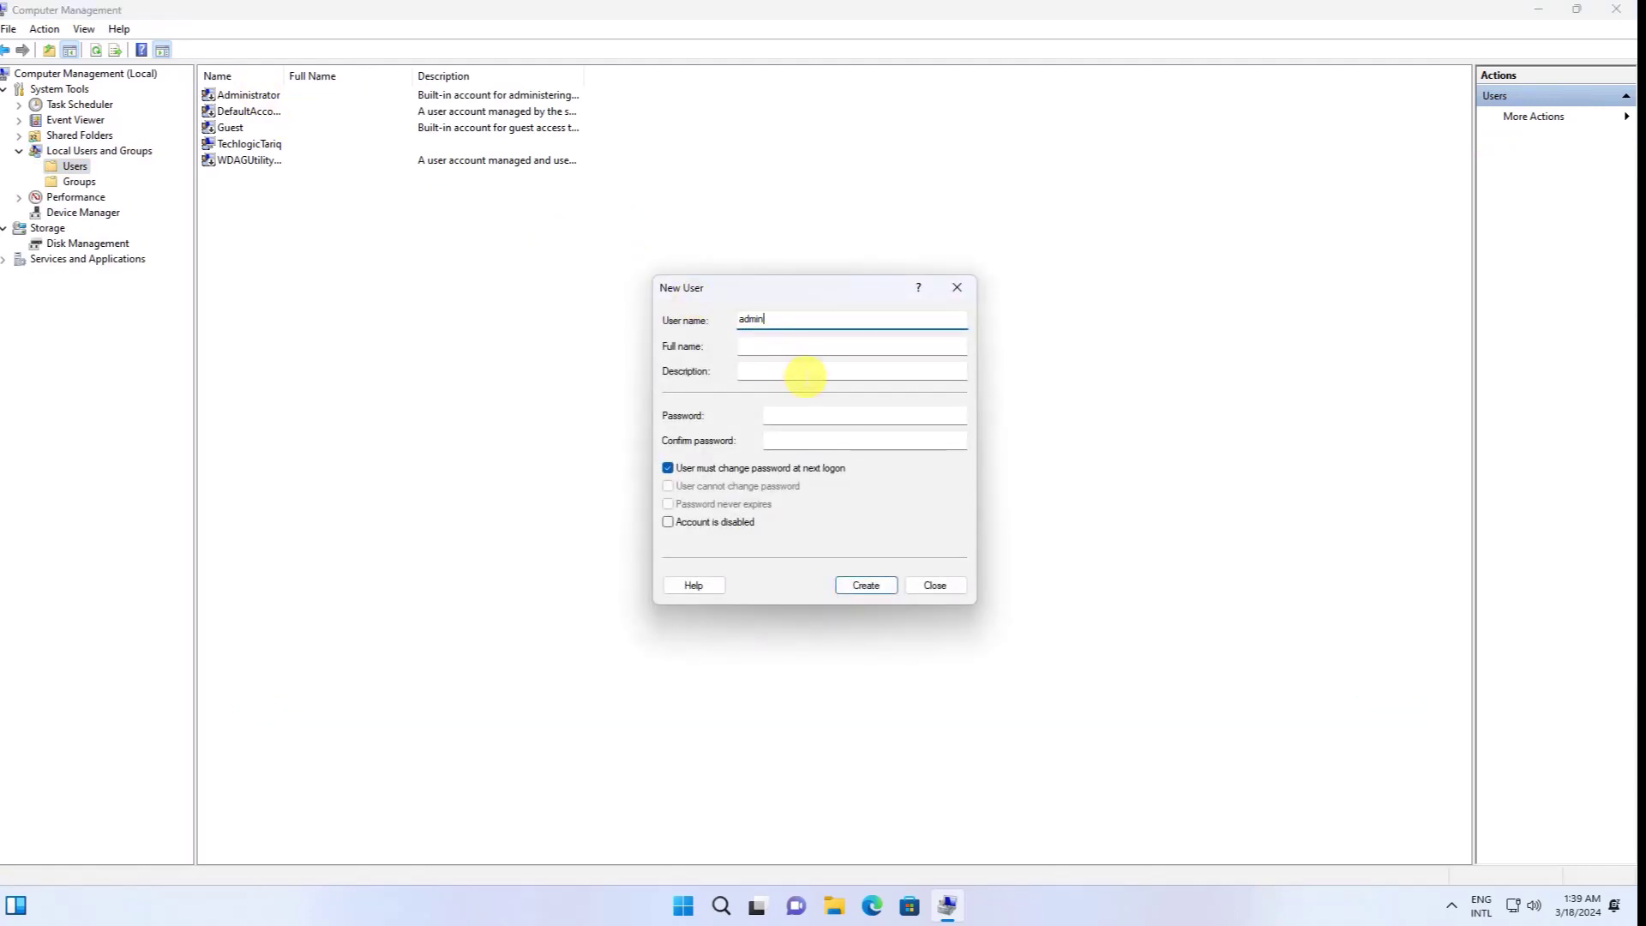
{"action": "left_click", "coordinate": [804, 376]}
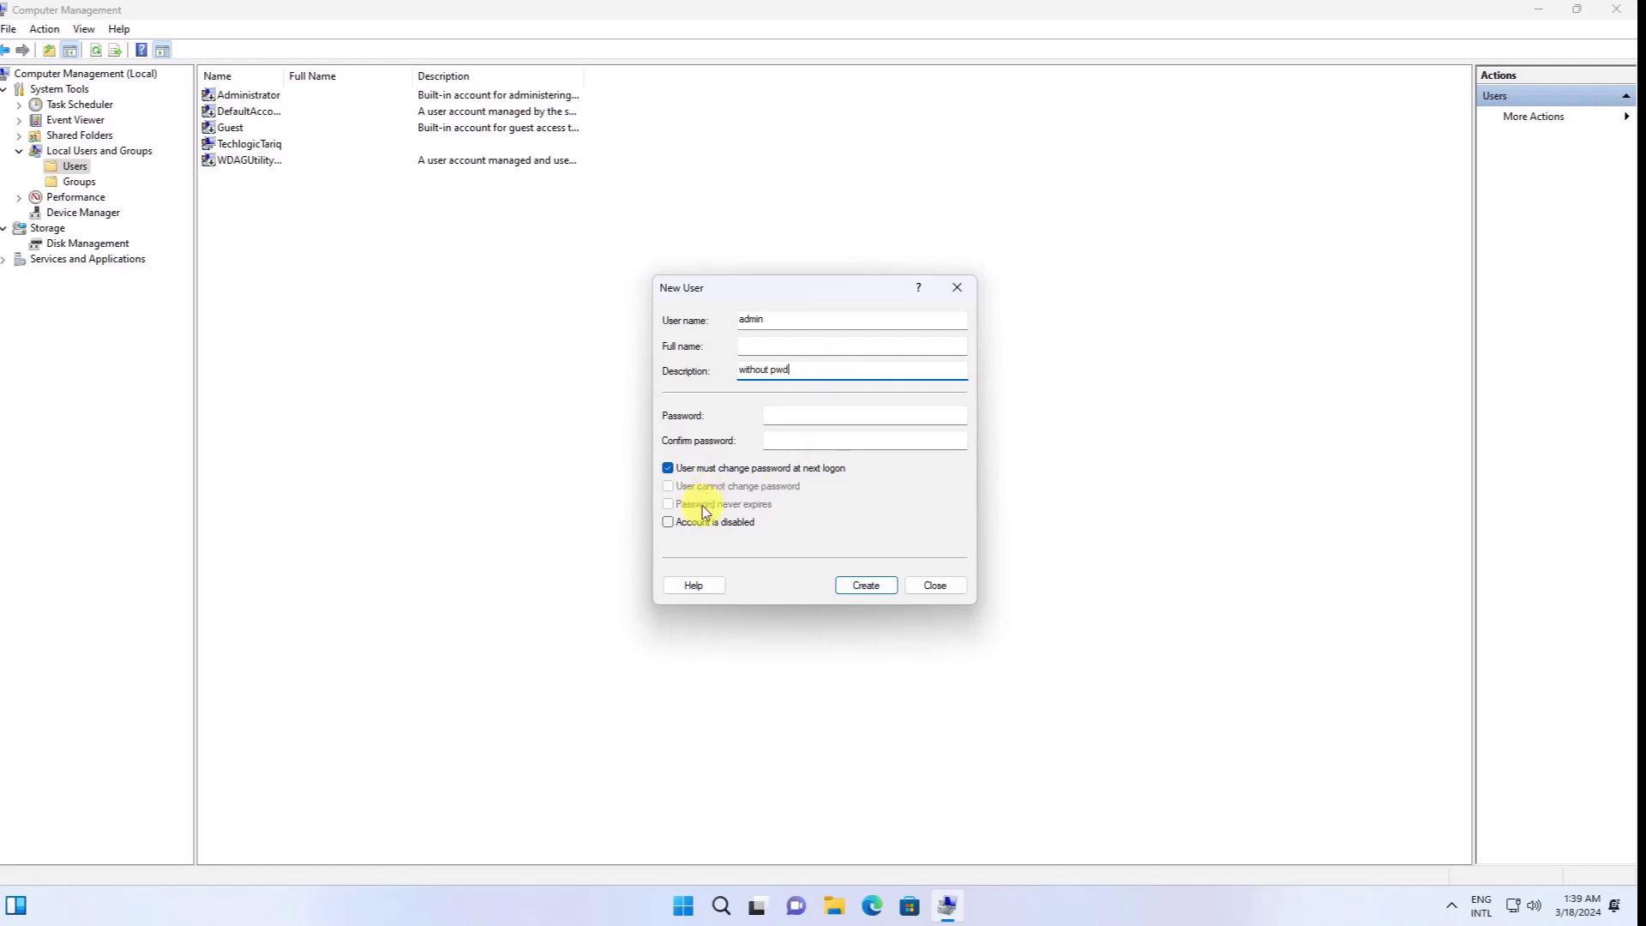
- Create the account with a blank, never-expiring password and no required password change at next logon
{"action": "left_click", "coordinate": [668, 468]}
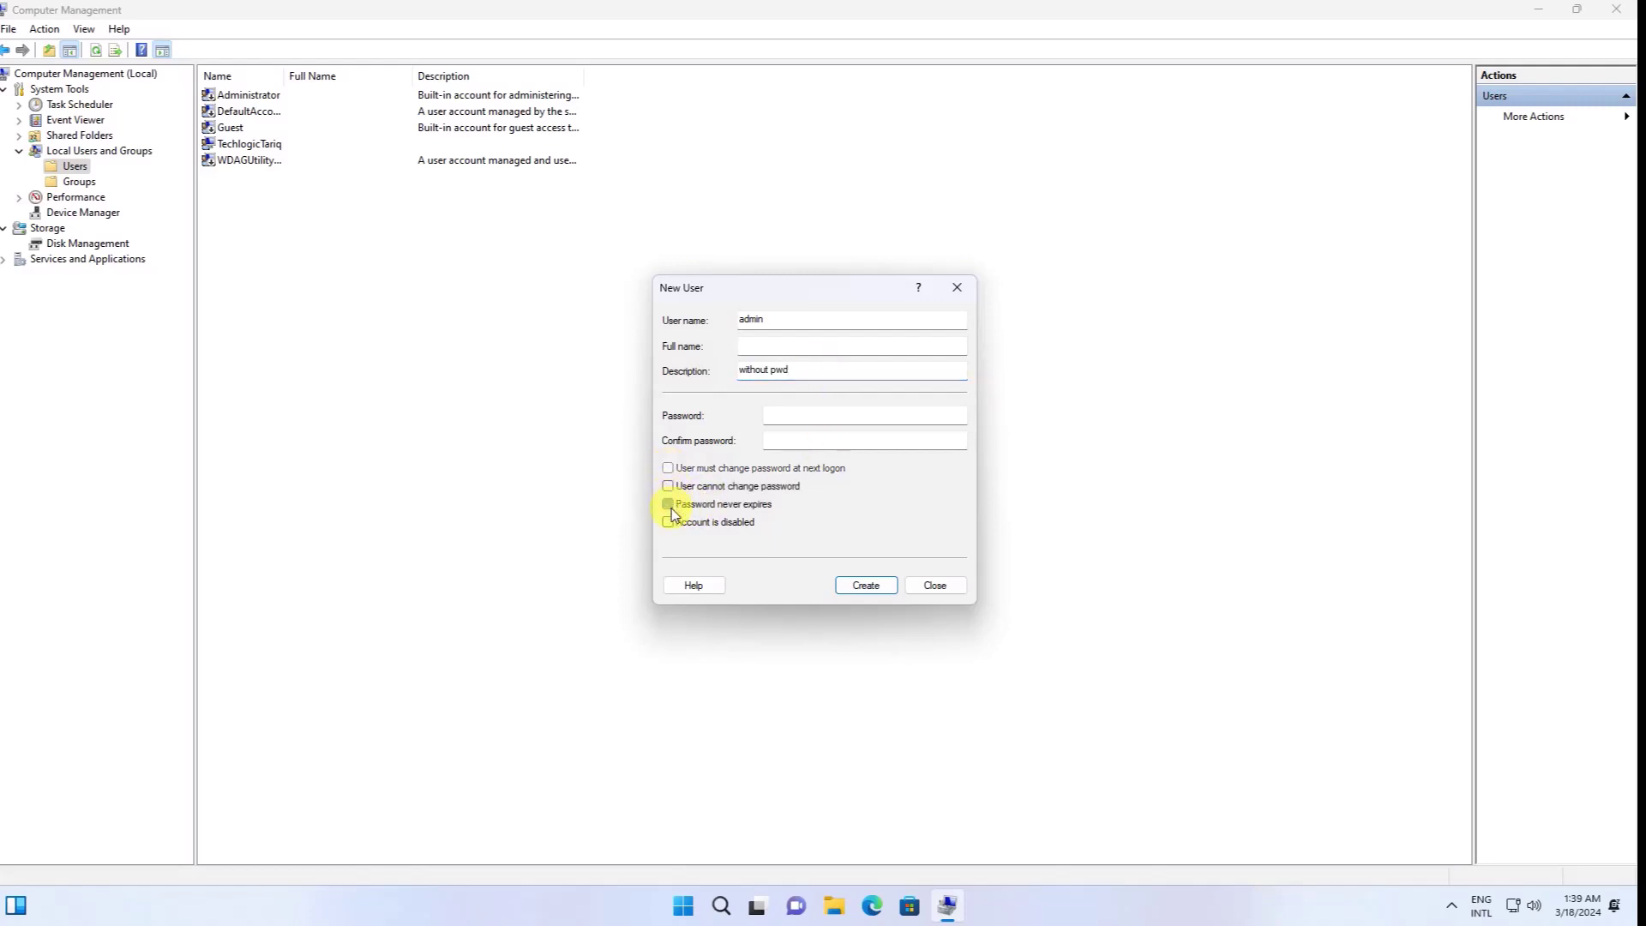
{"action": "left_click", "coordinate": [671, 508]}
{"action": "left_click", "coordinate": [824, 419]}
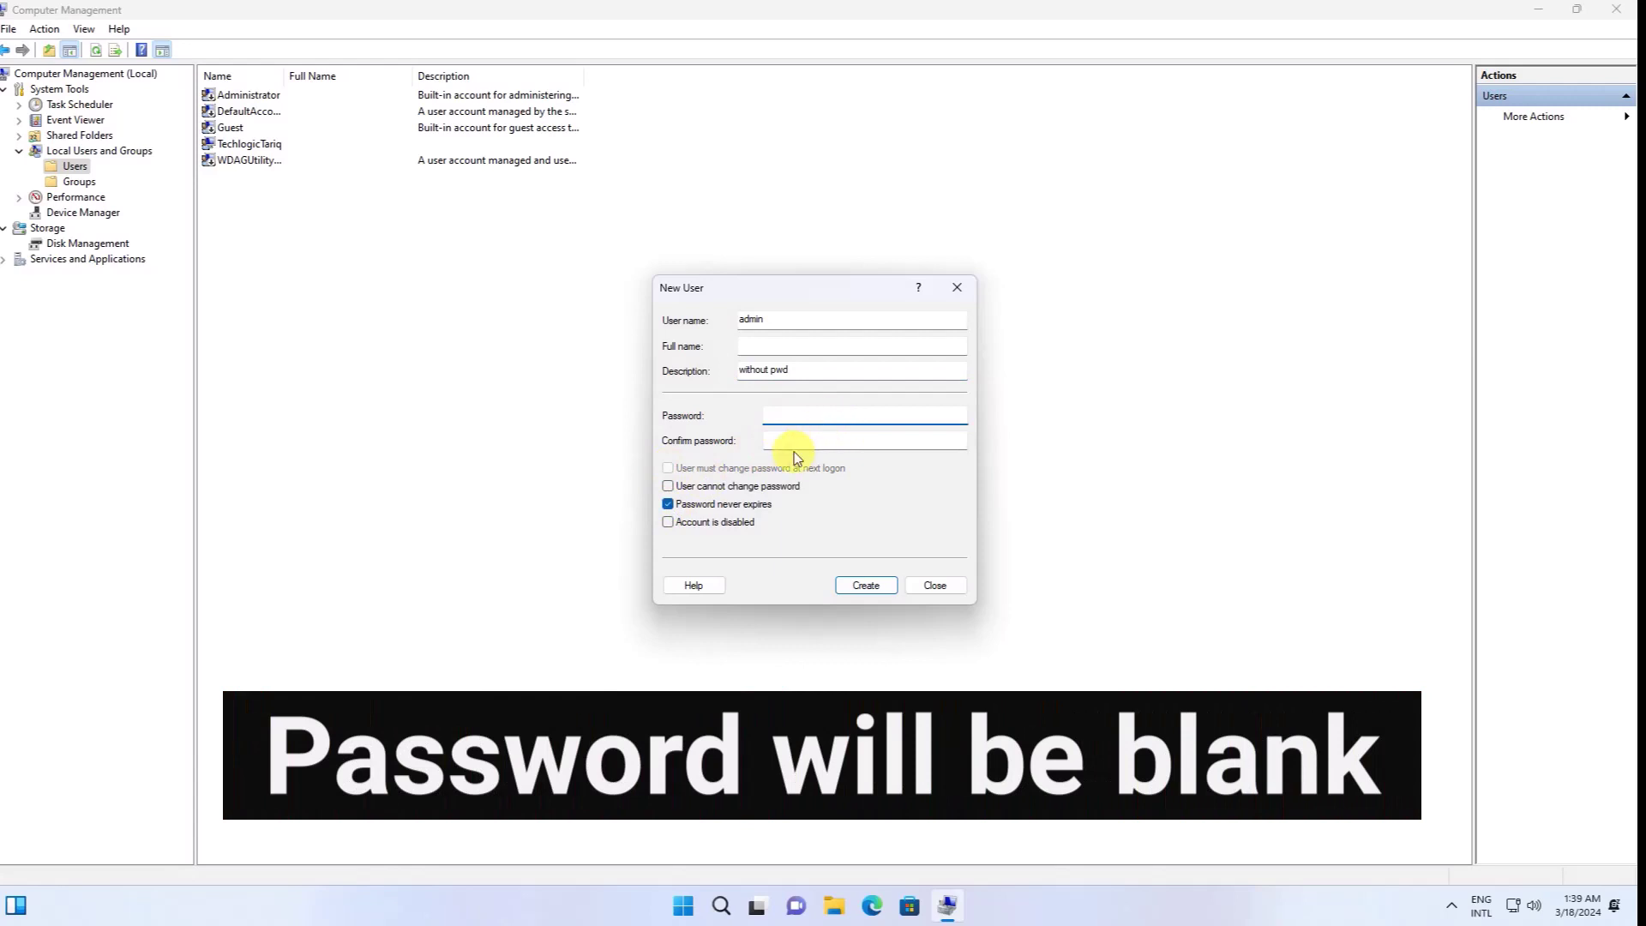
{"action": "left_click", "coordinate": [801, 441]}
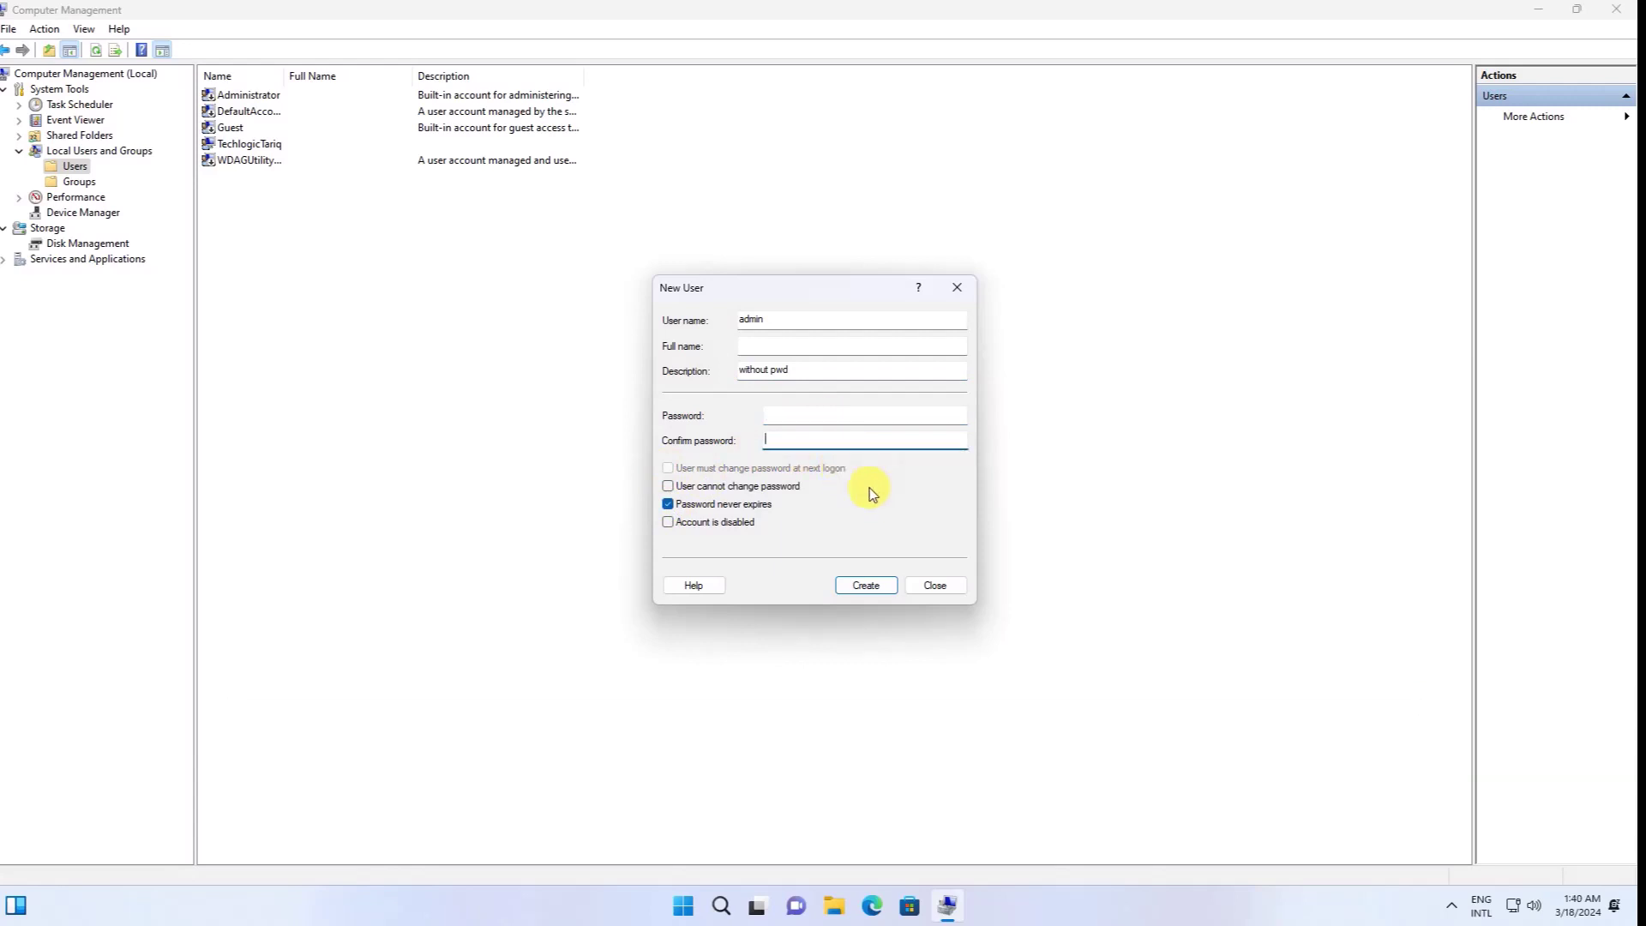
{"action": "left_click", "coordinate": [865, 586]}
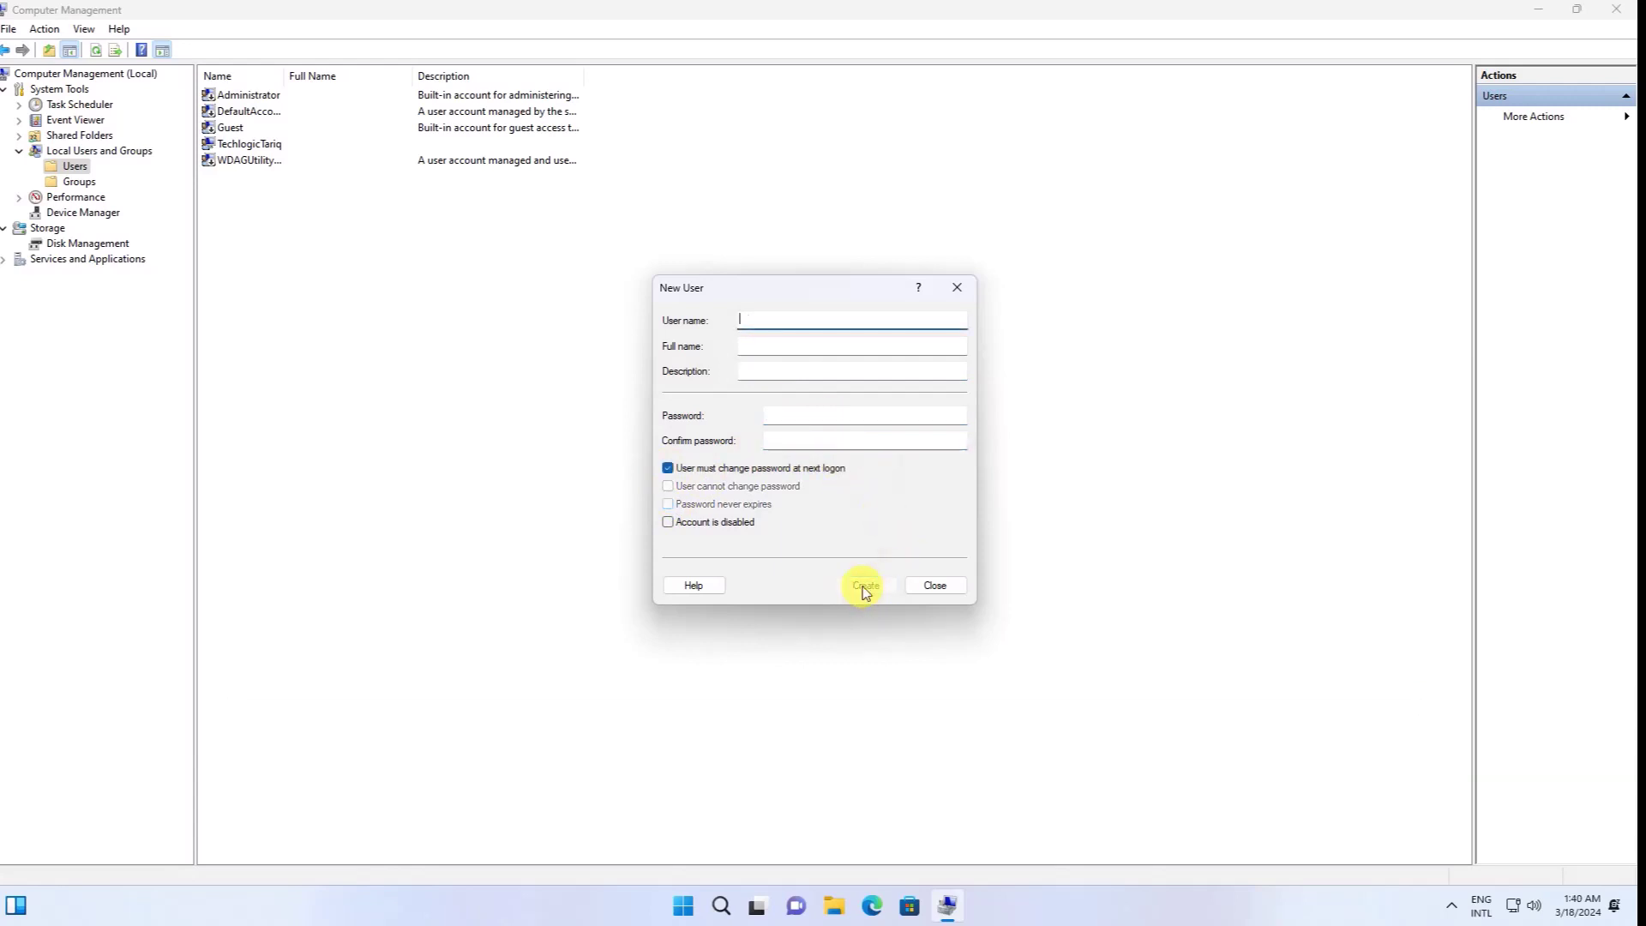
- Finish creating users and add the admin account to the Remote Desktop Users group
{"action": "left_click", "coordinate": [934, 585]}
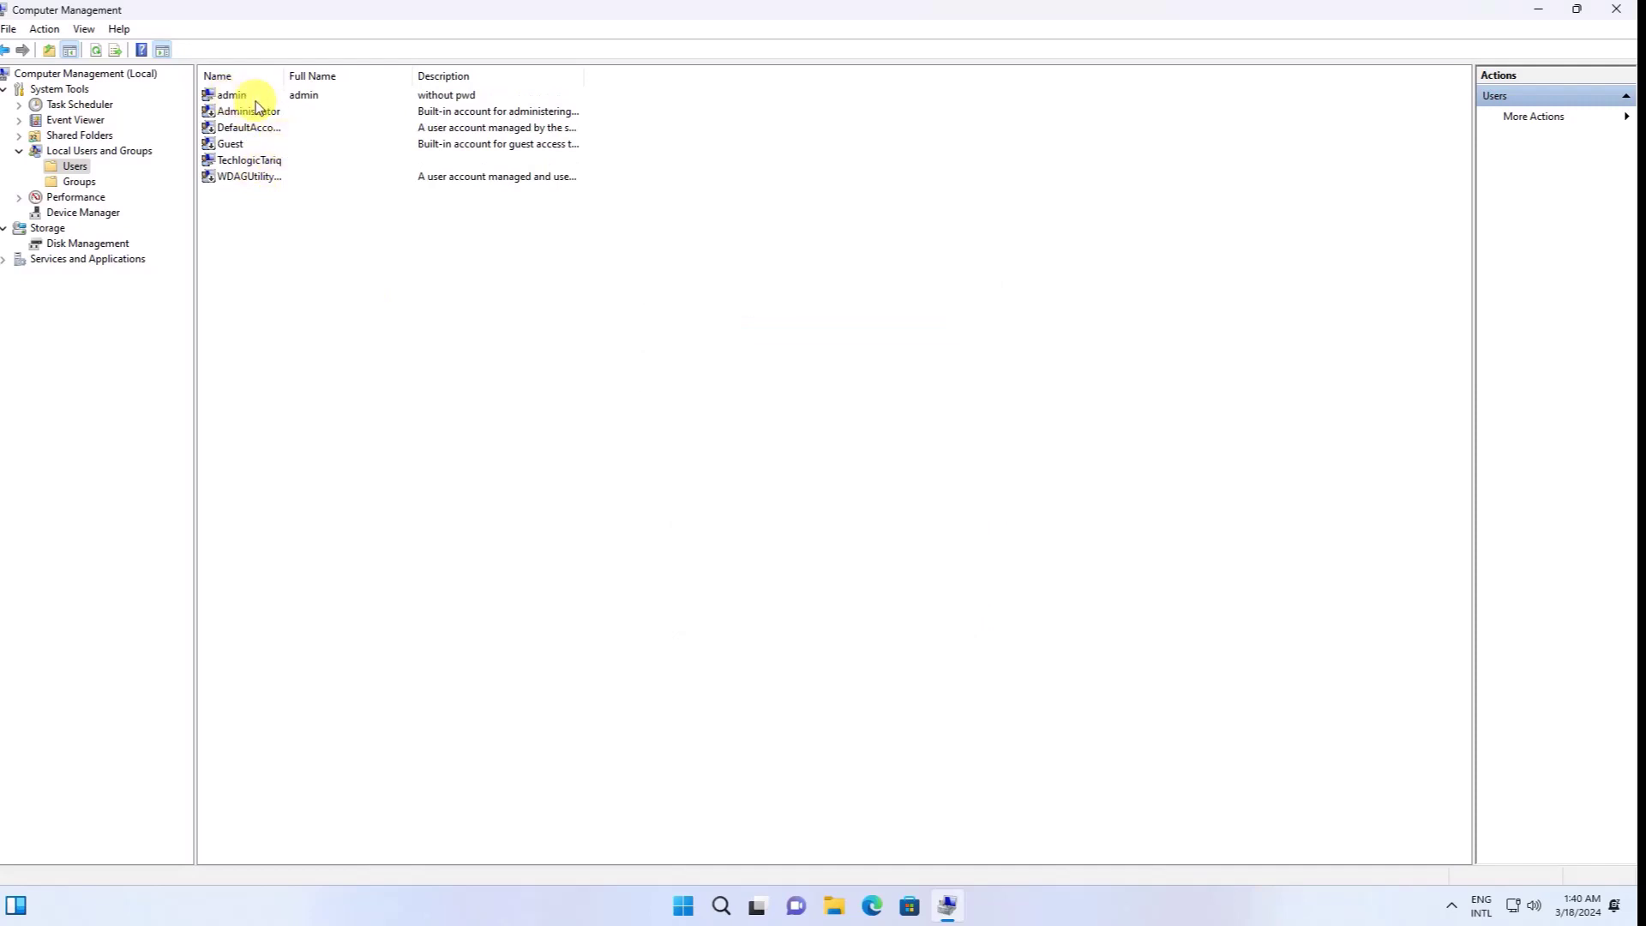
{"action": "left_click", "coordinate": [79, 181]}
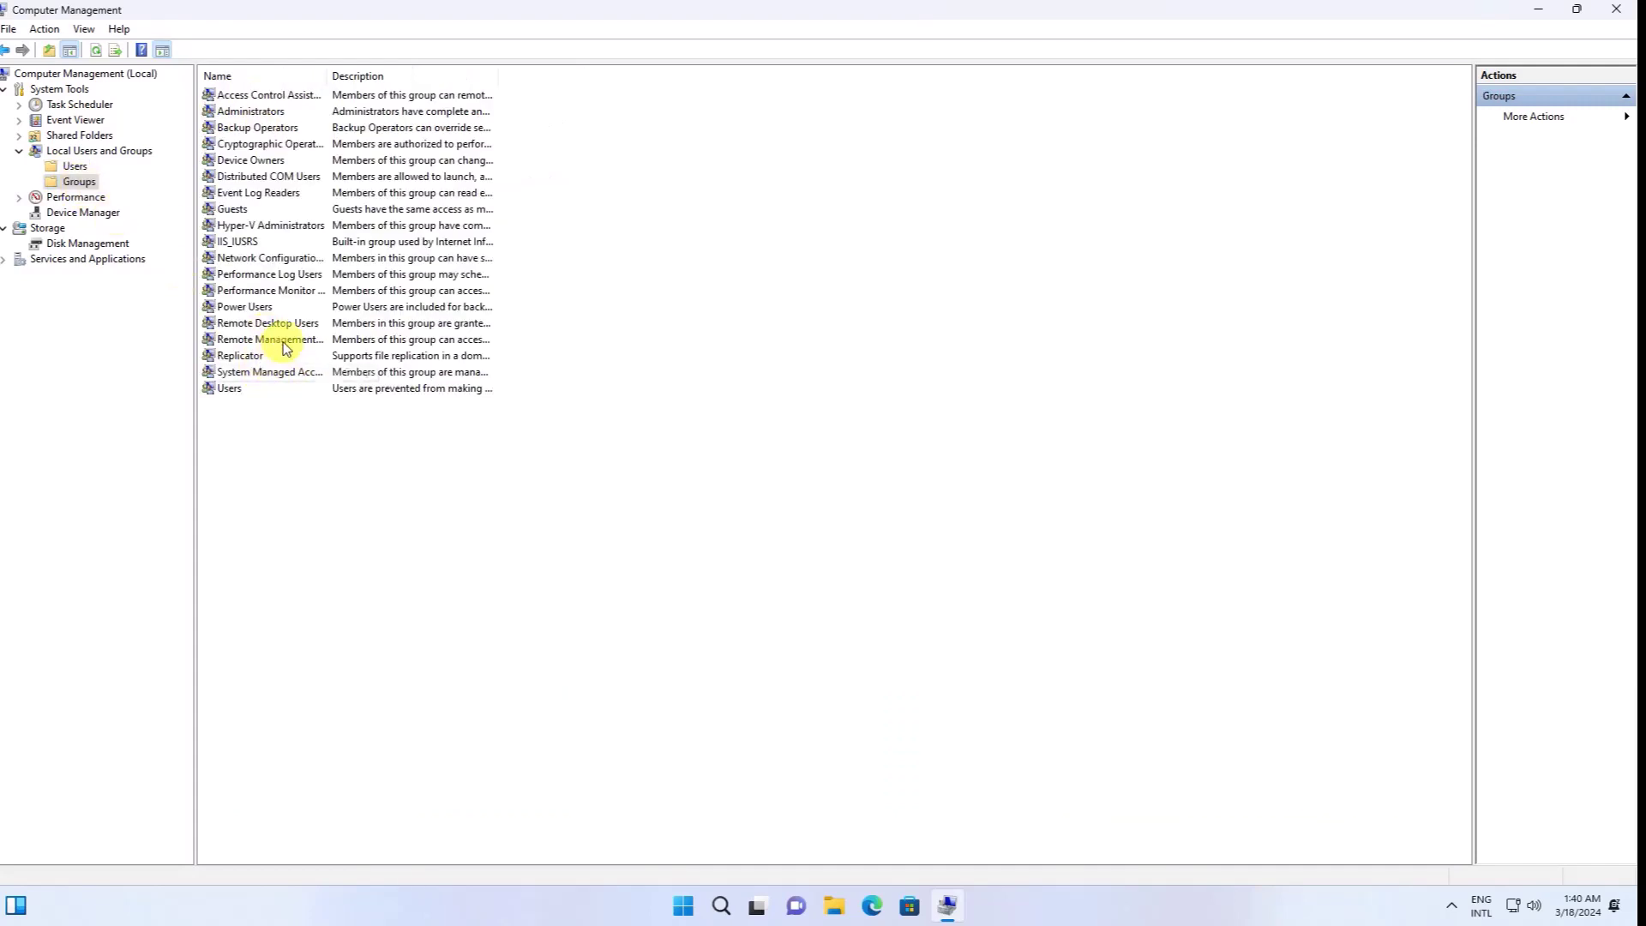
{"action": "left_click", "coordinate": [300, 323]}
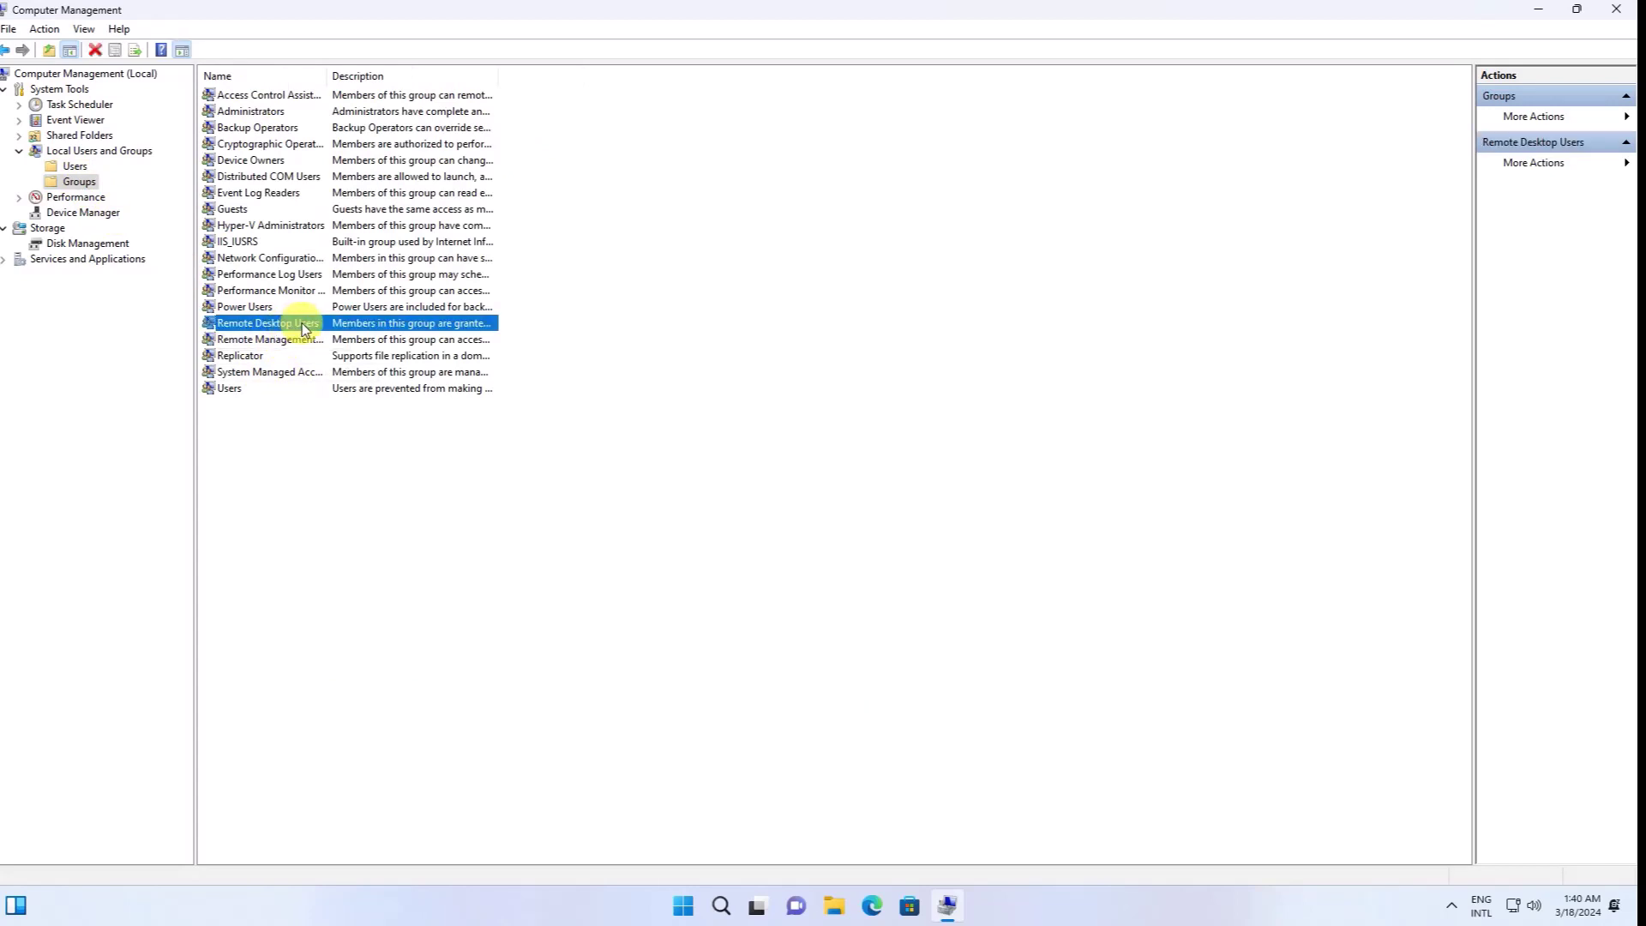
{"action": "double_click", "coordinate": [302, 322]}
{"action": "left_click", "coordinate": [686, 581]}
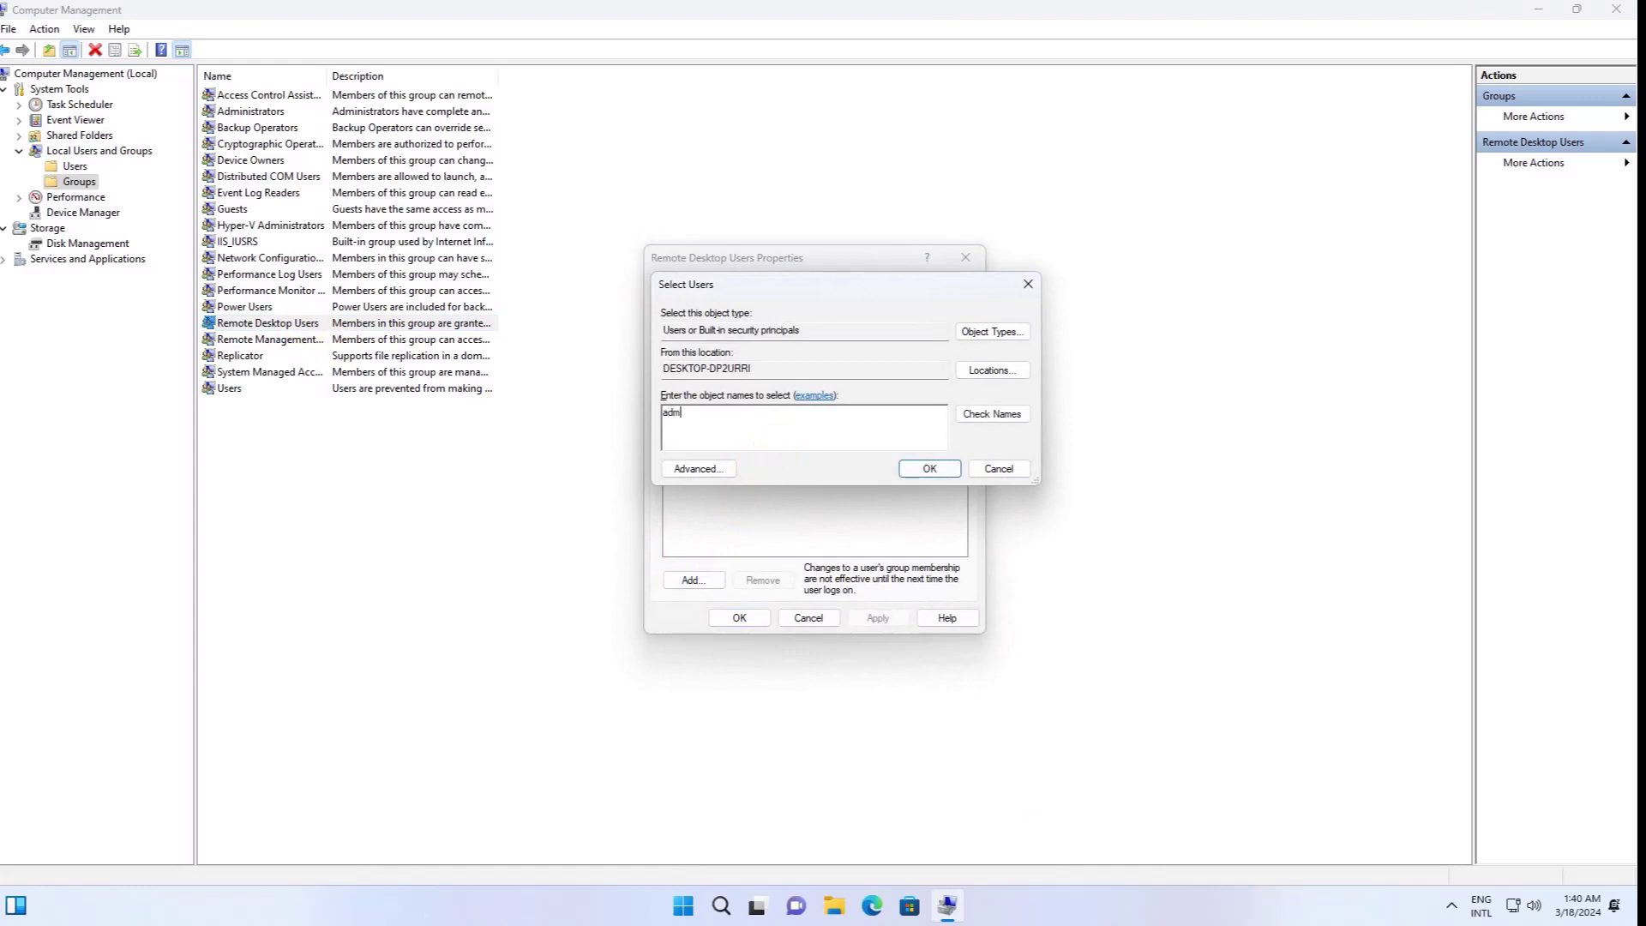
{"action": "left_click", "coordinate": [1000, 414]}
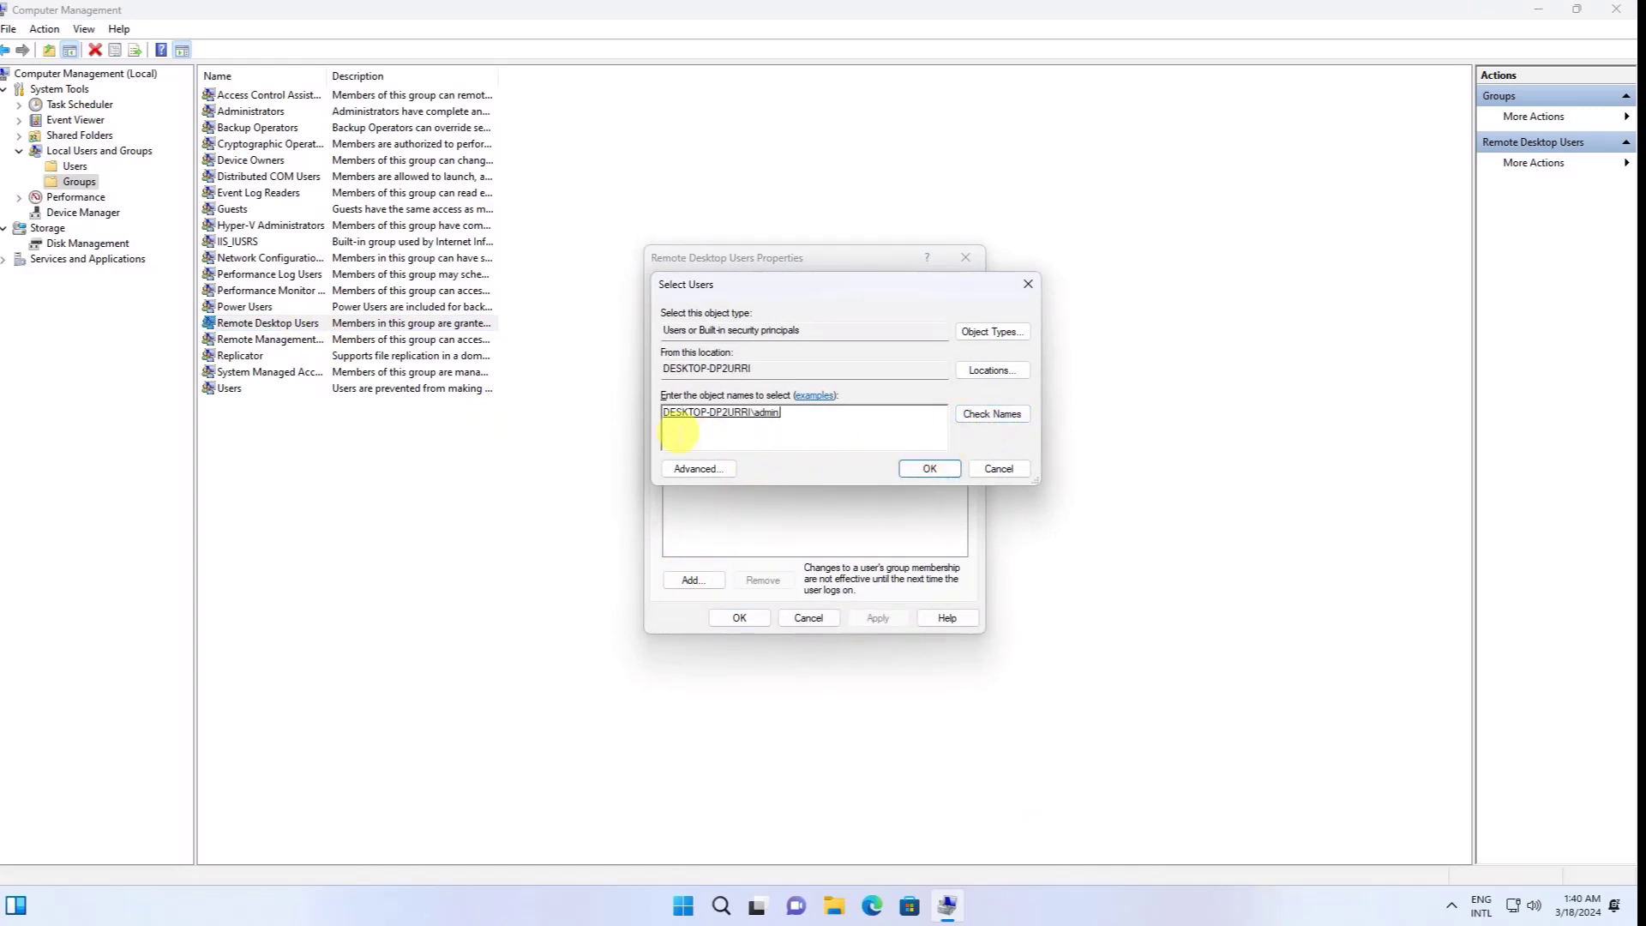
{"action": "left_click", "coordinate": [931, 470]}
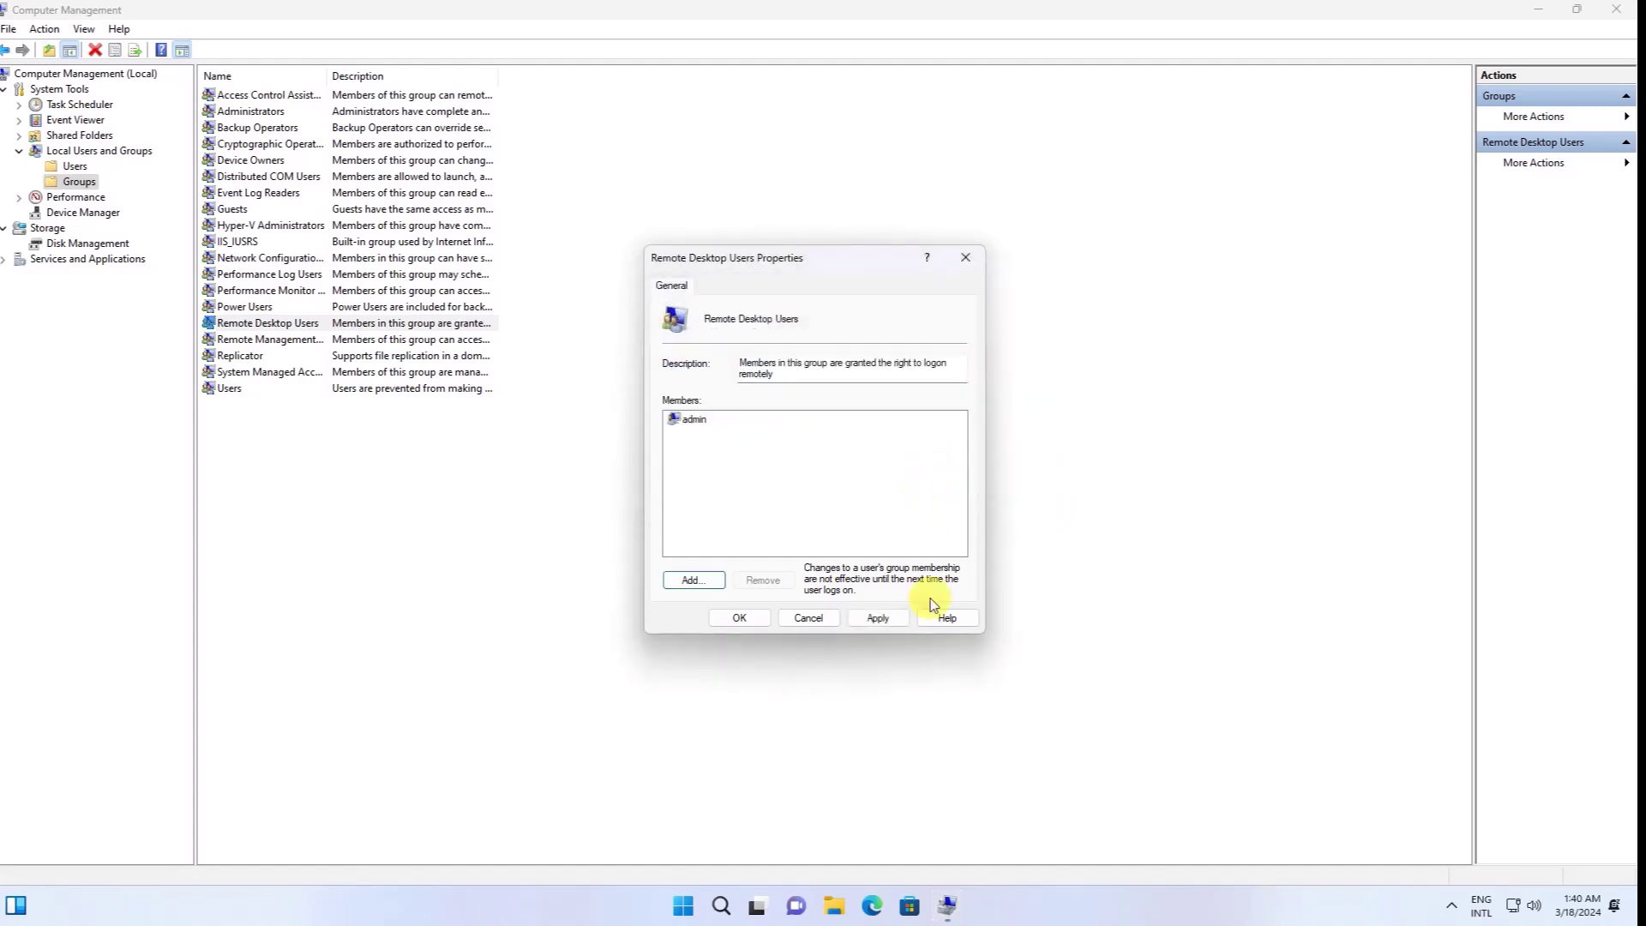
{"action": "left_click", "coordinate": [740, 618]}
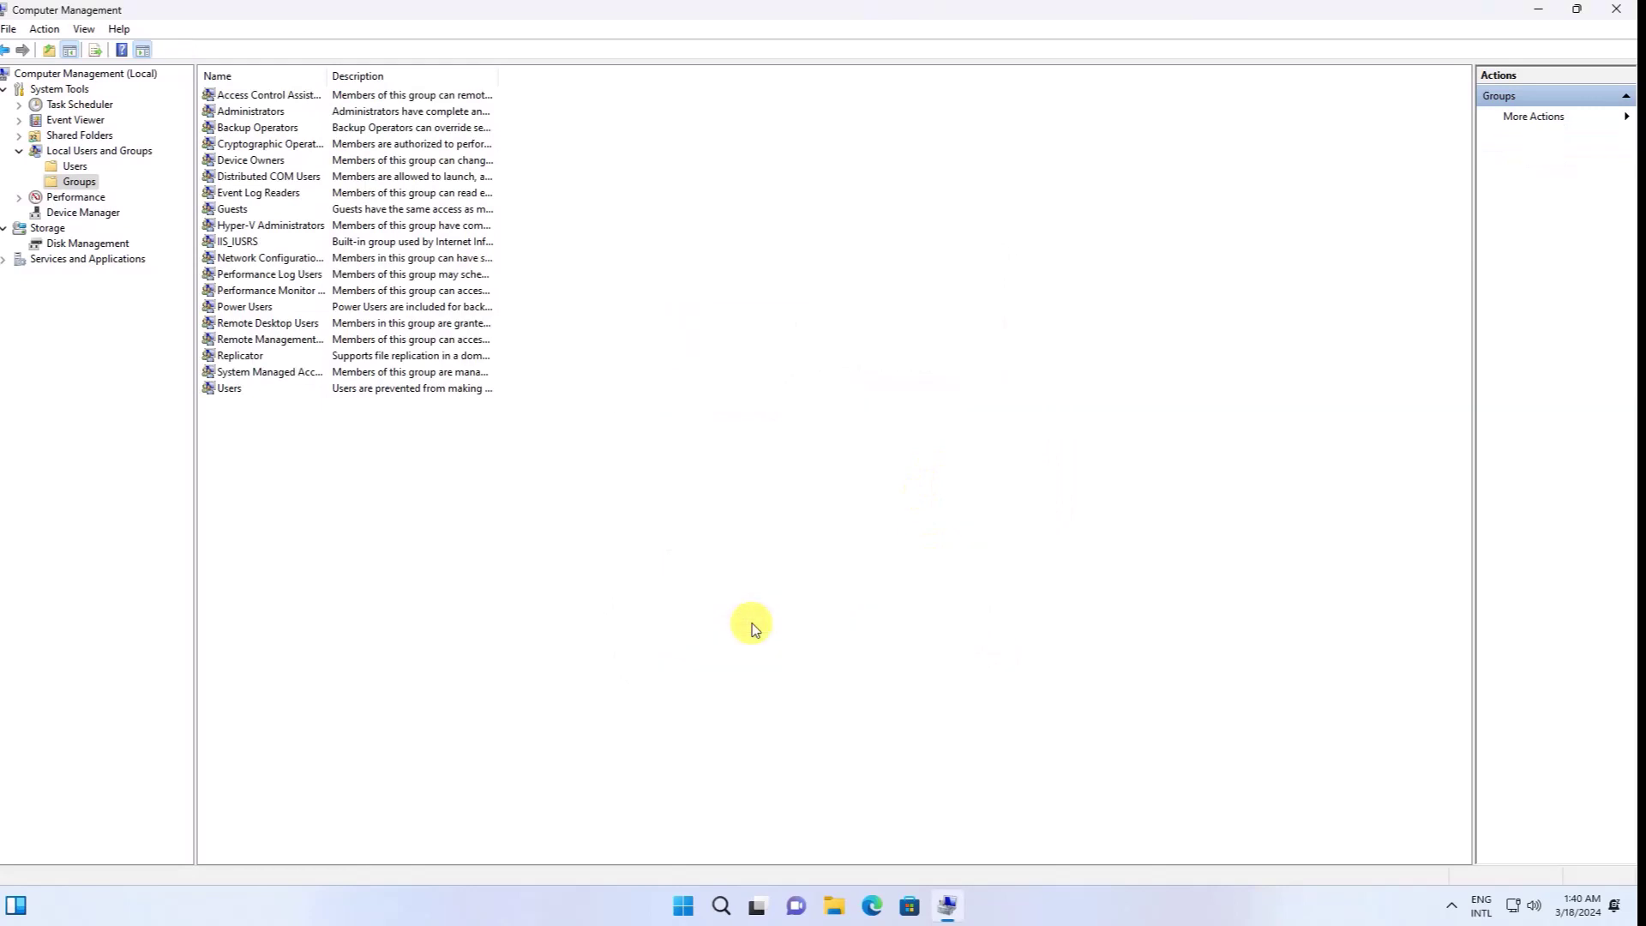
- Check the members of Remote Desktop Users and the admin account's group memberships, and close Computer Management
{"action": "double_click", "coordinate": [288, 333]}
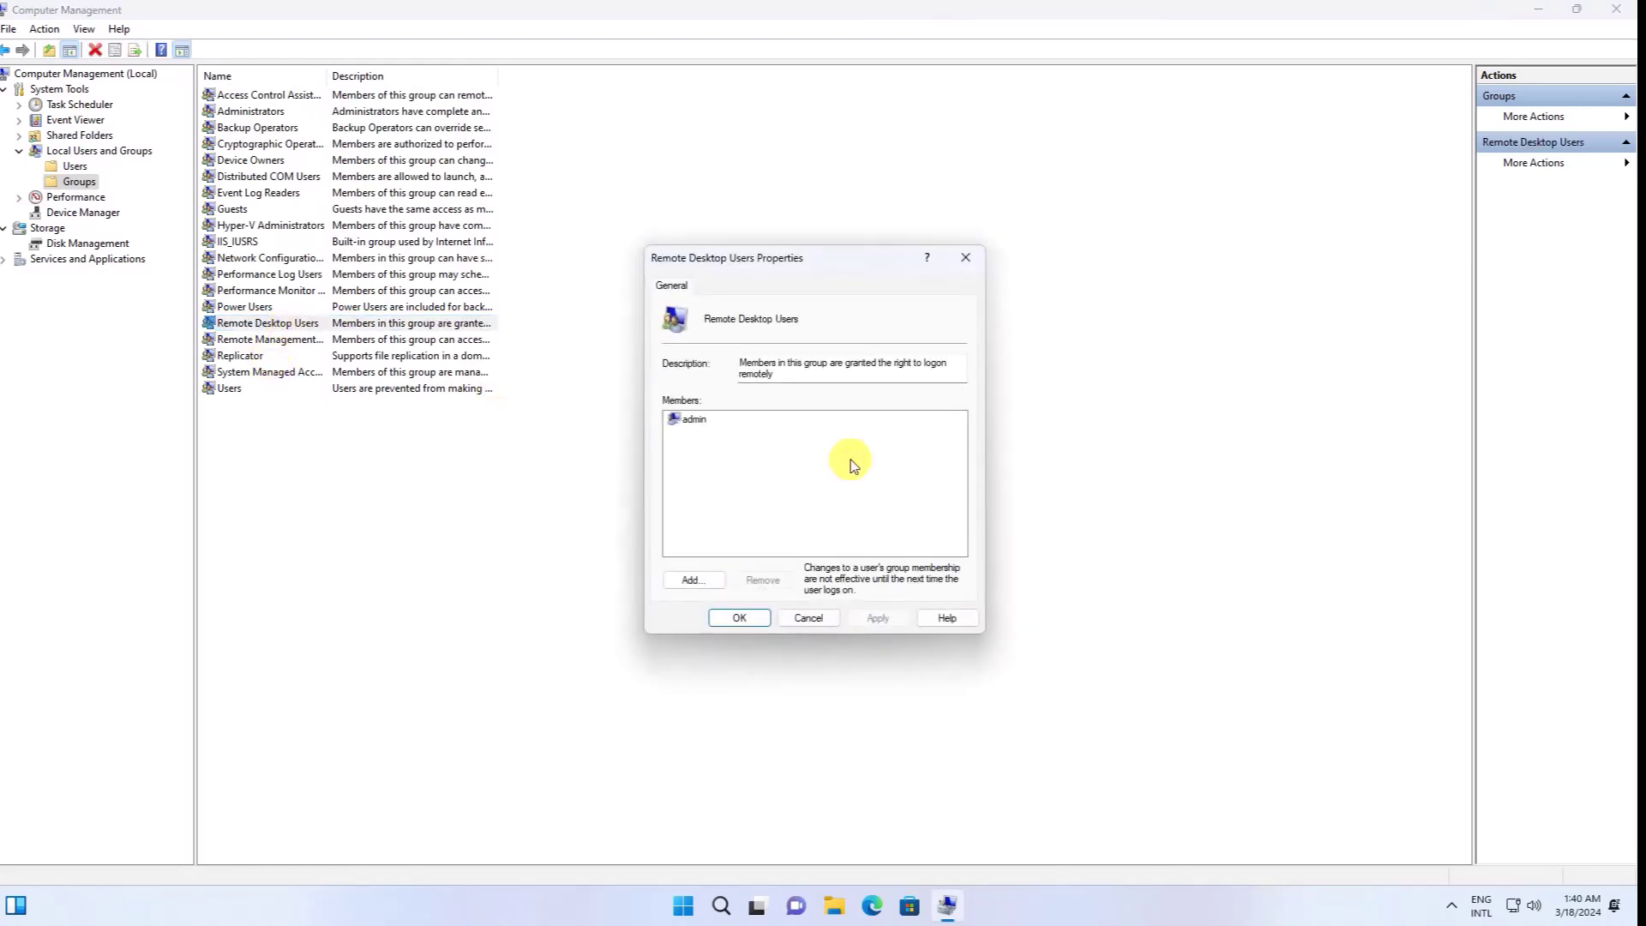
{"action": "left_click", "coordinate": [804, 619]}
{"action": "left_click", "coordinate": [77, 168]}
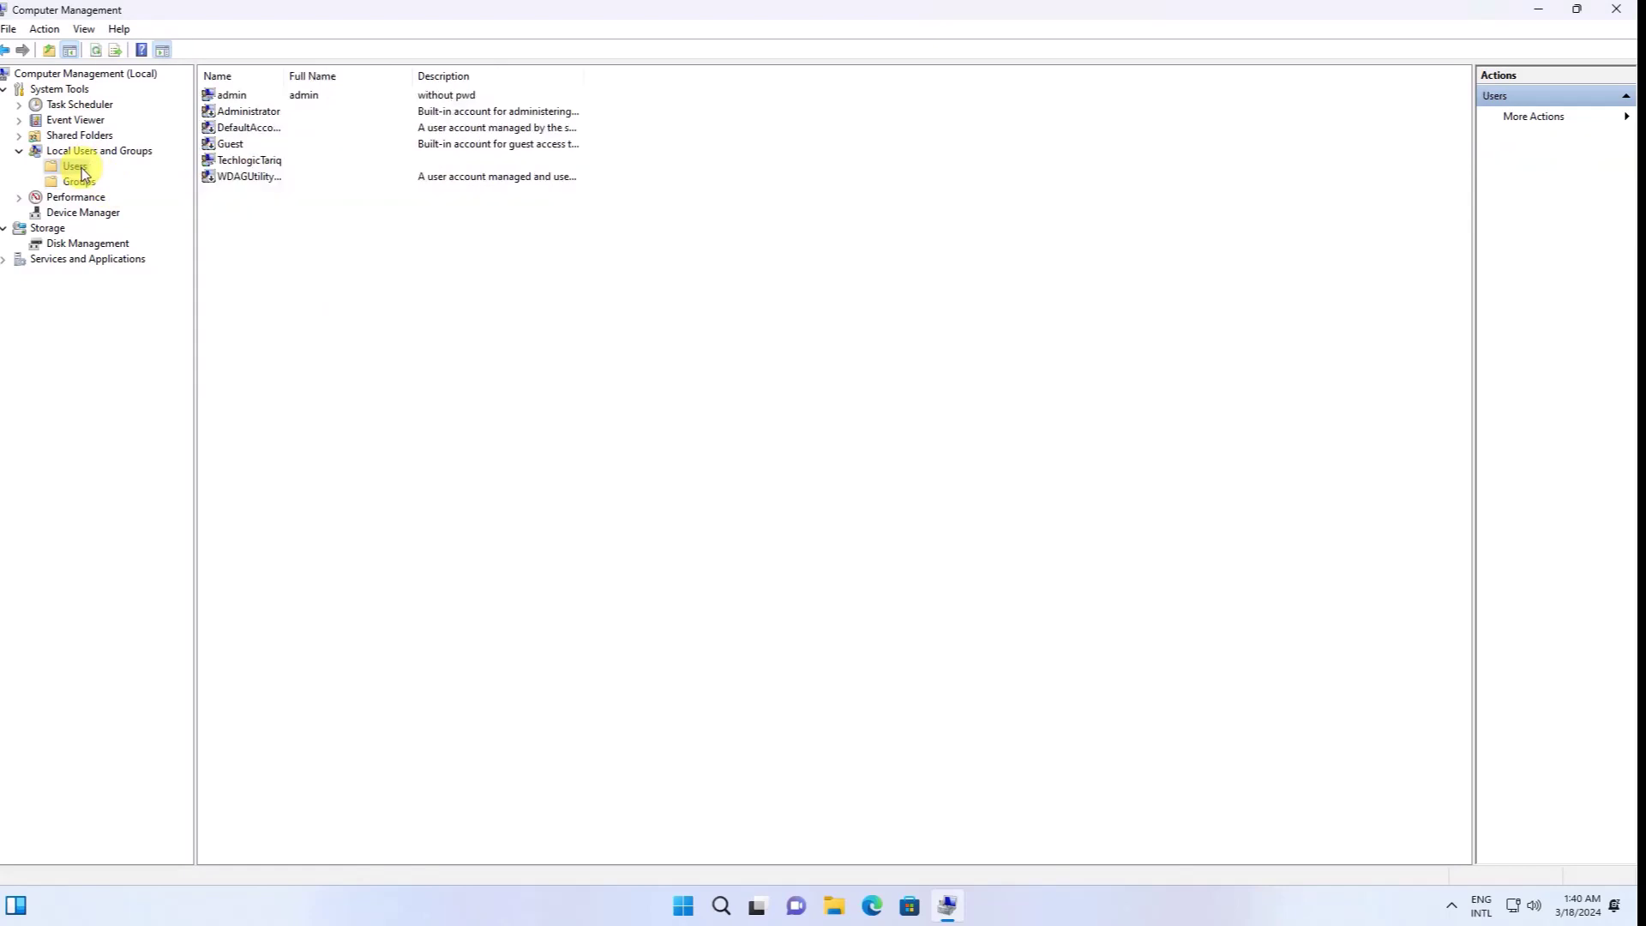
{"action": "double_click", "coordinate": [225, 95]}
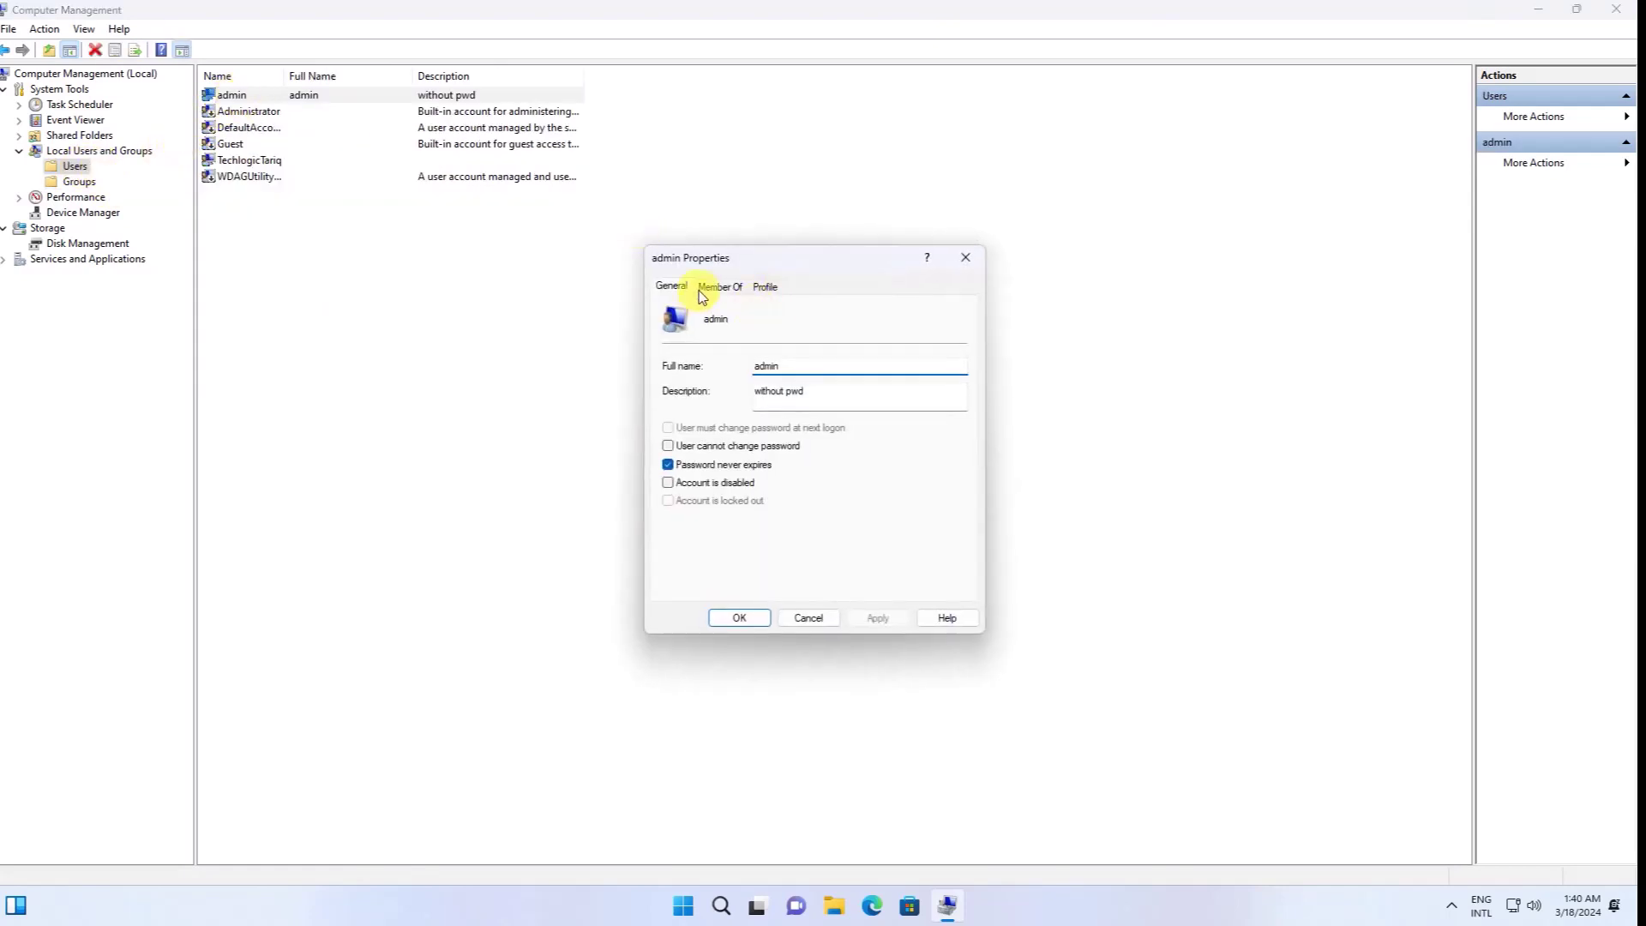
{"action": "left_click", "coordinate": [733, 288]}
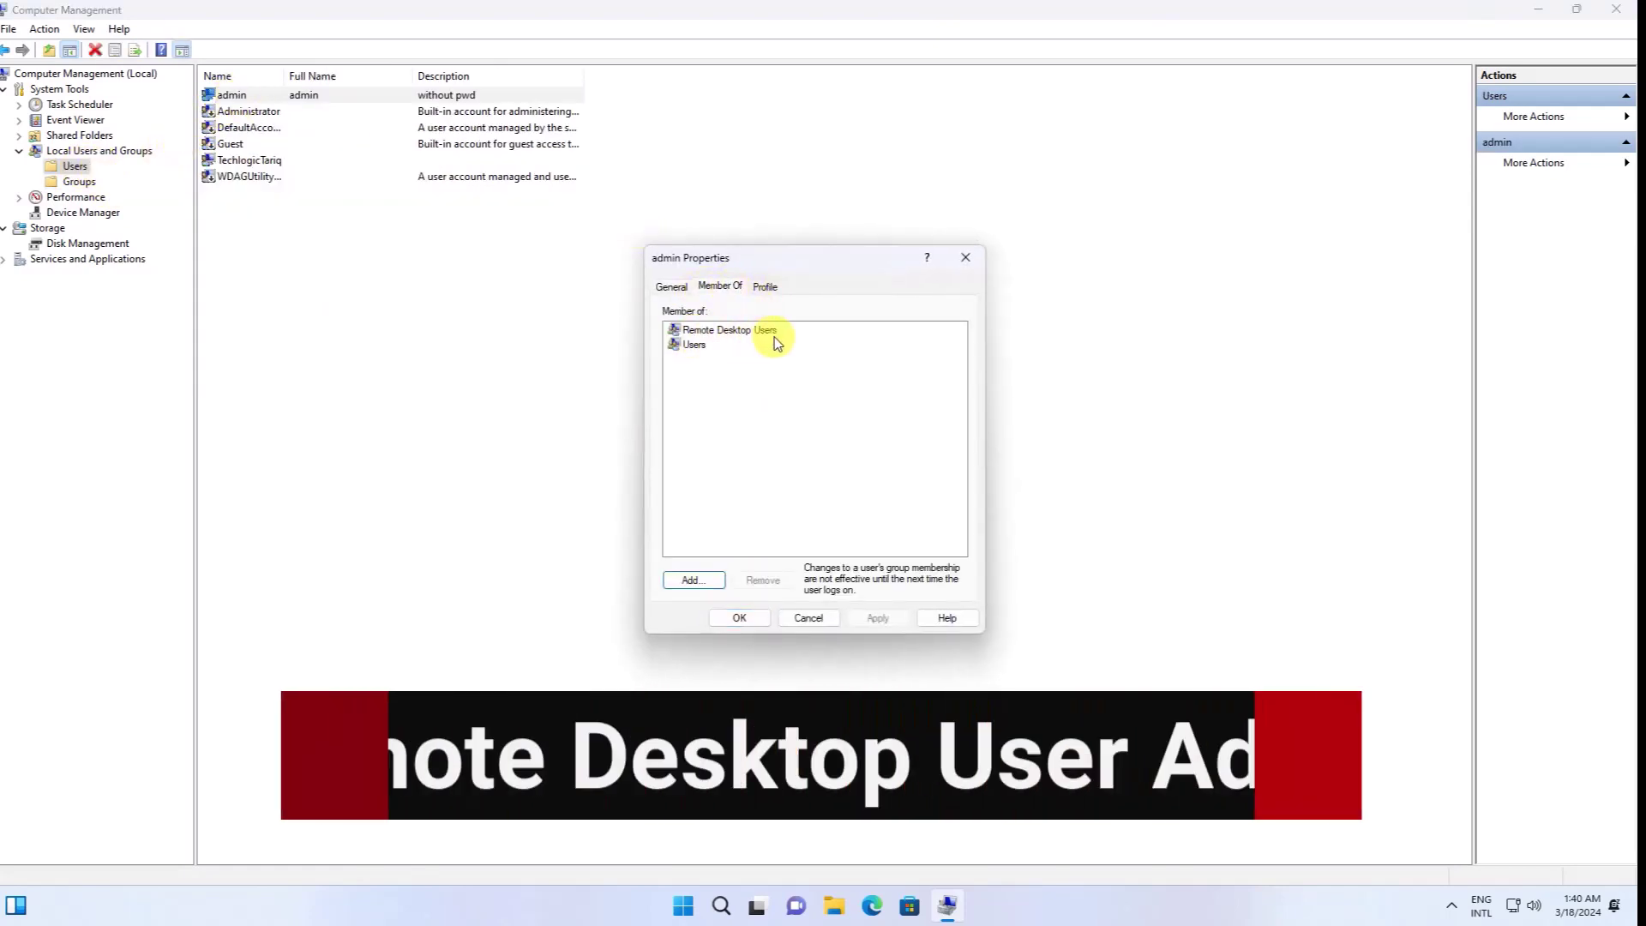
{"action": "left_click", "coordinate": [808, 618]}
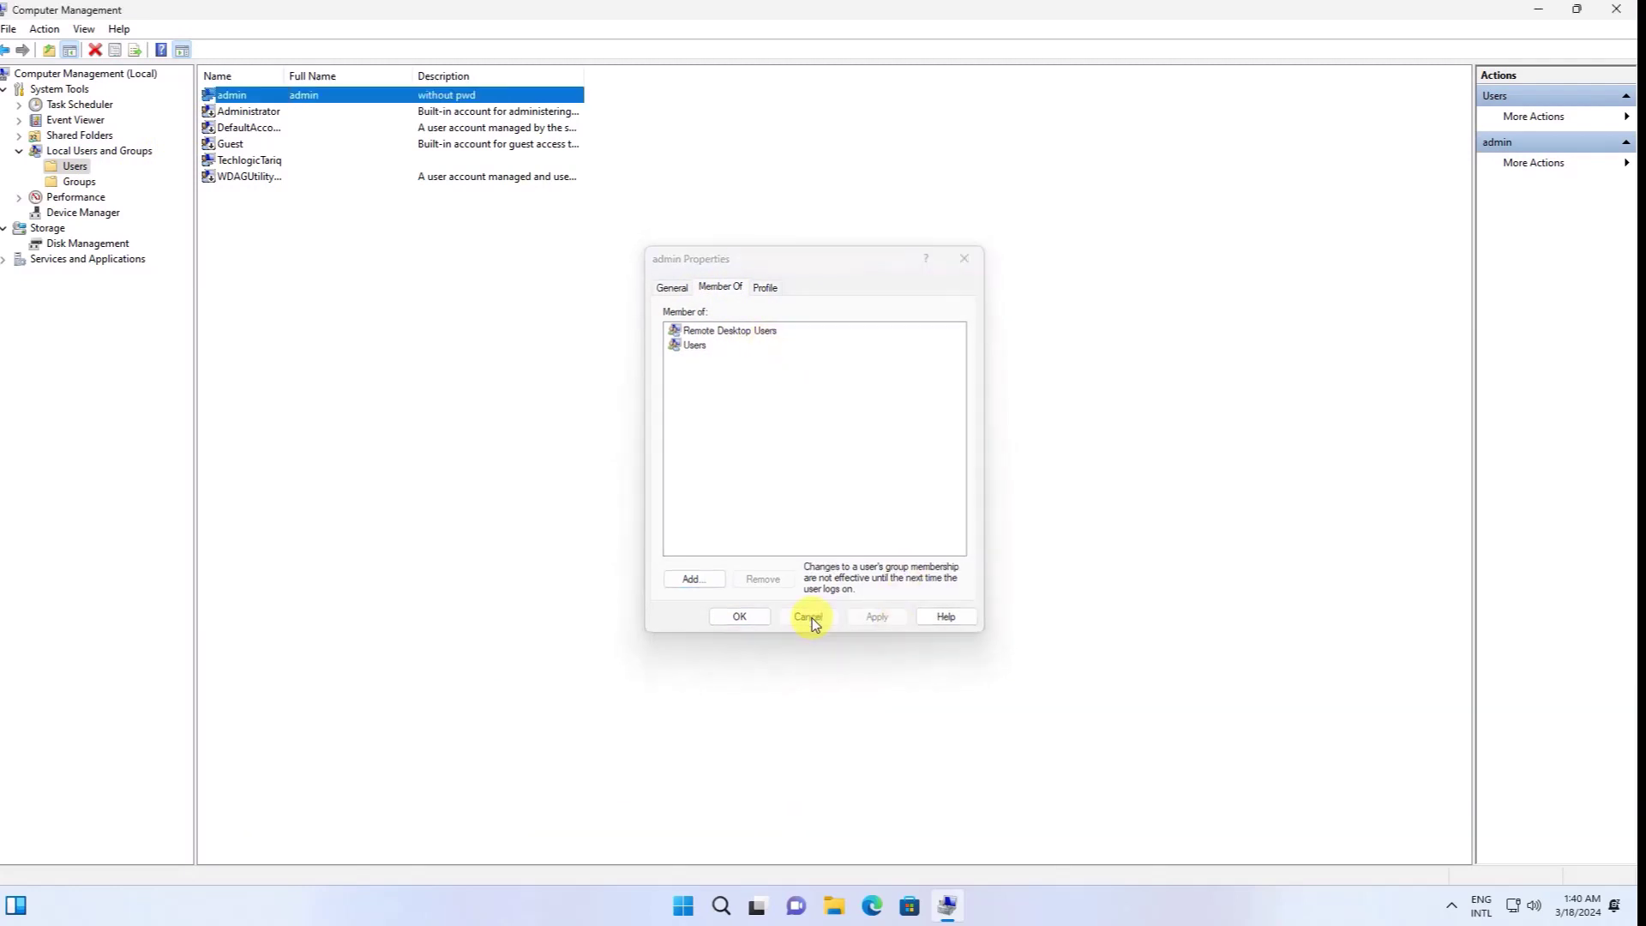
{"action": "left_click", "coordinate": [1616, 10]}
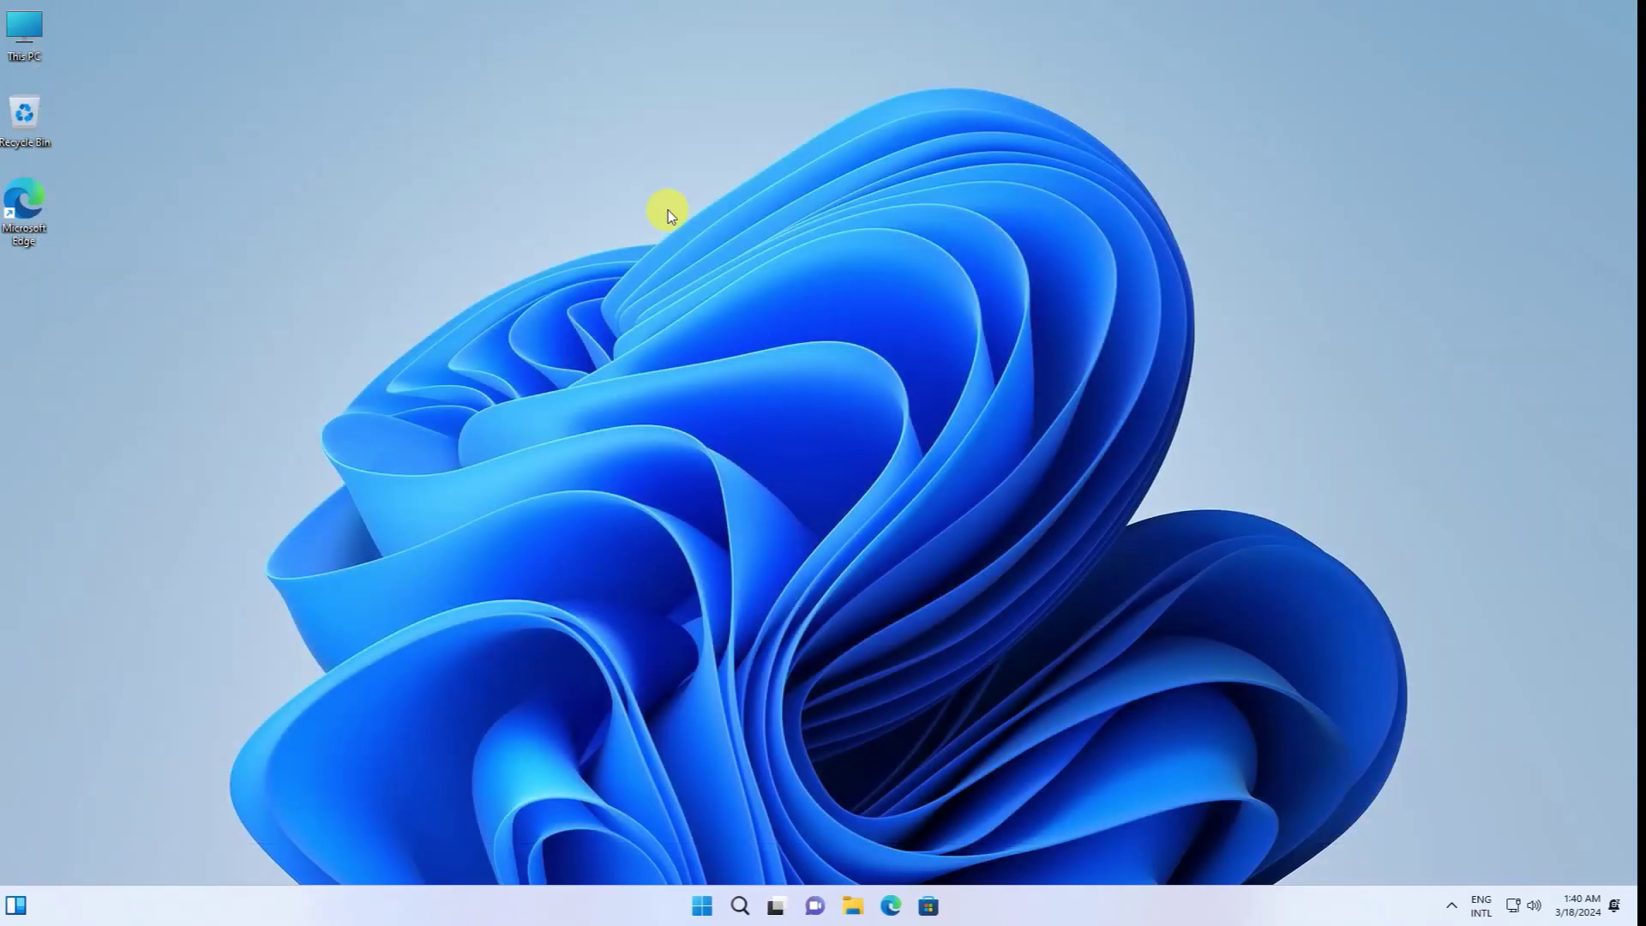
- Open the Remote settings of System Properties from This PC's properties and close the Settings window
{"action": "right_click", "coordinate": [11, 25]}
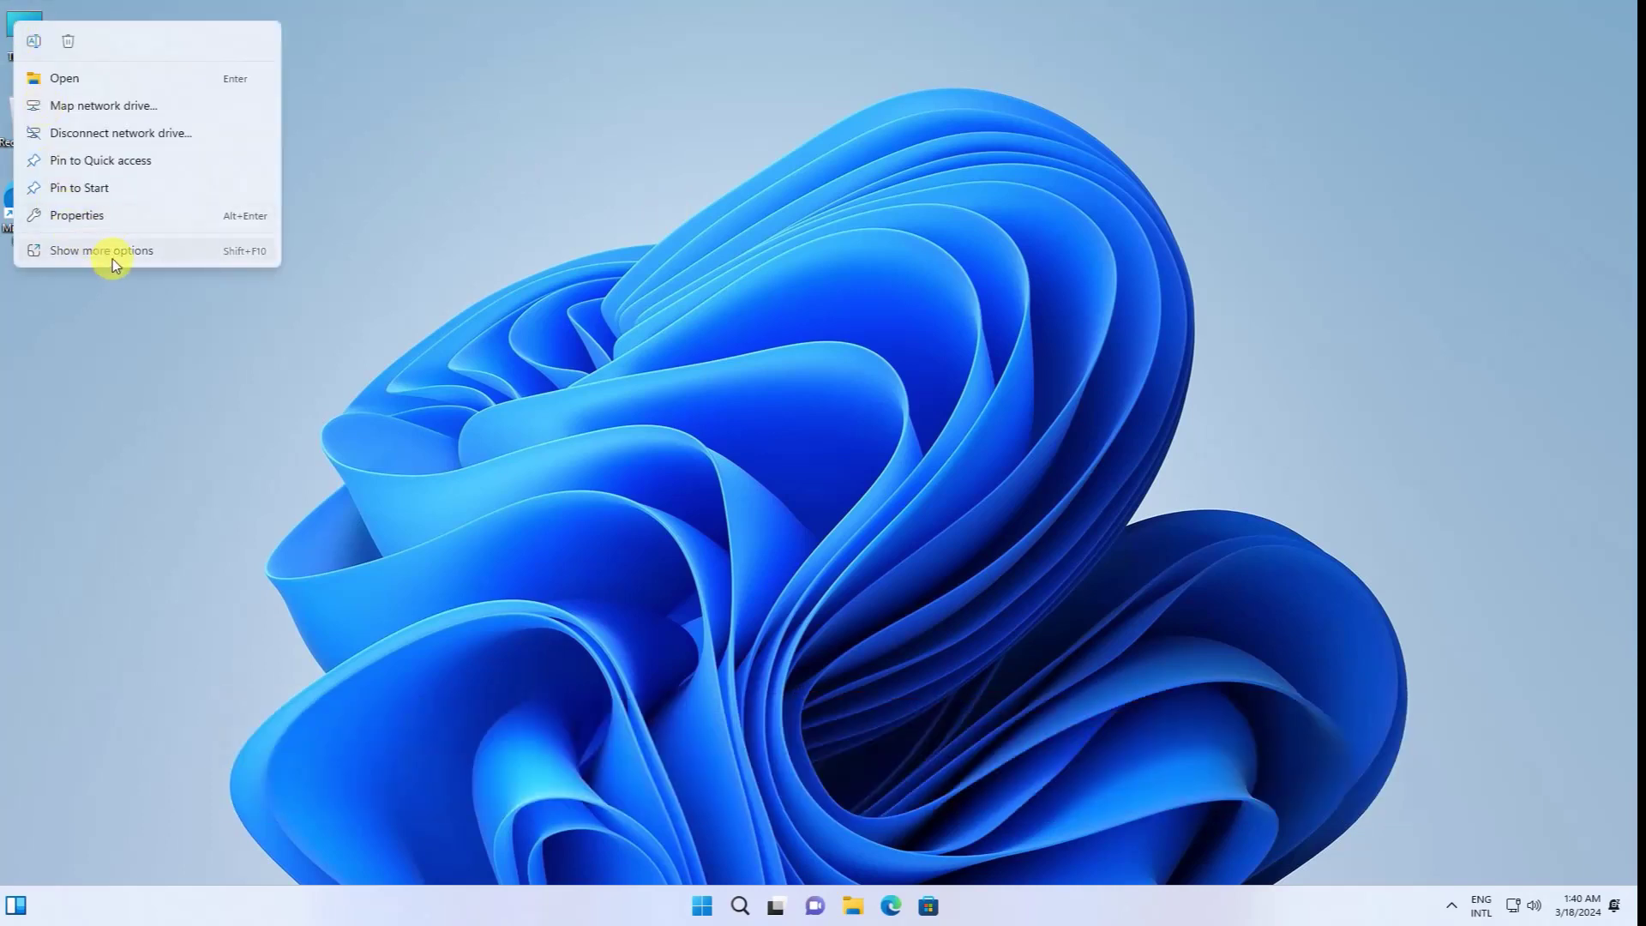
{"action": "left_click", "coordinate": [112, 257]}
{"action": "left_click", "coordinate": [191, 458]}
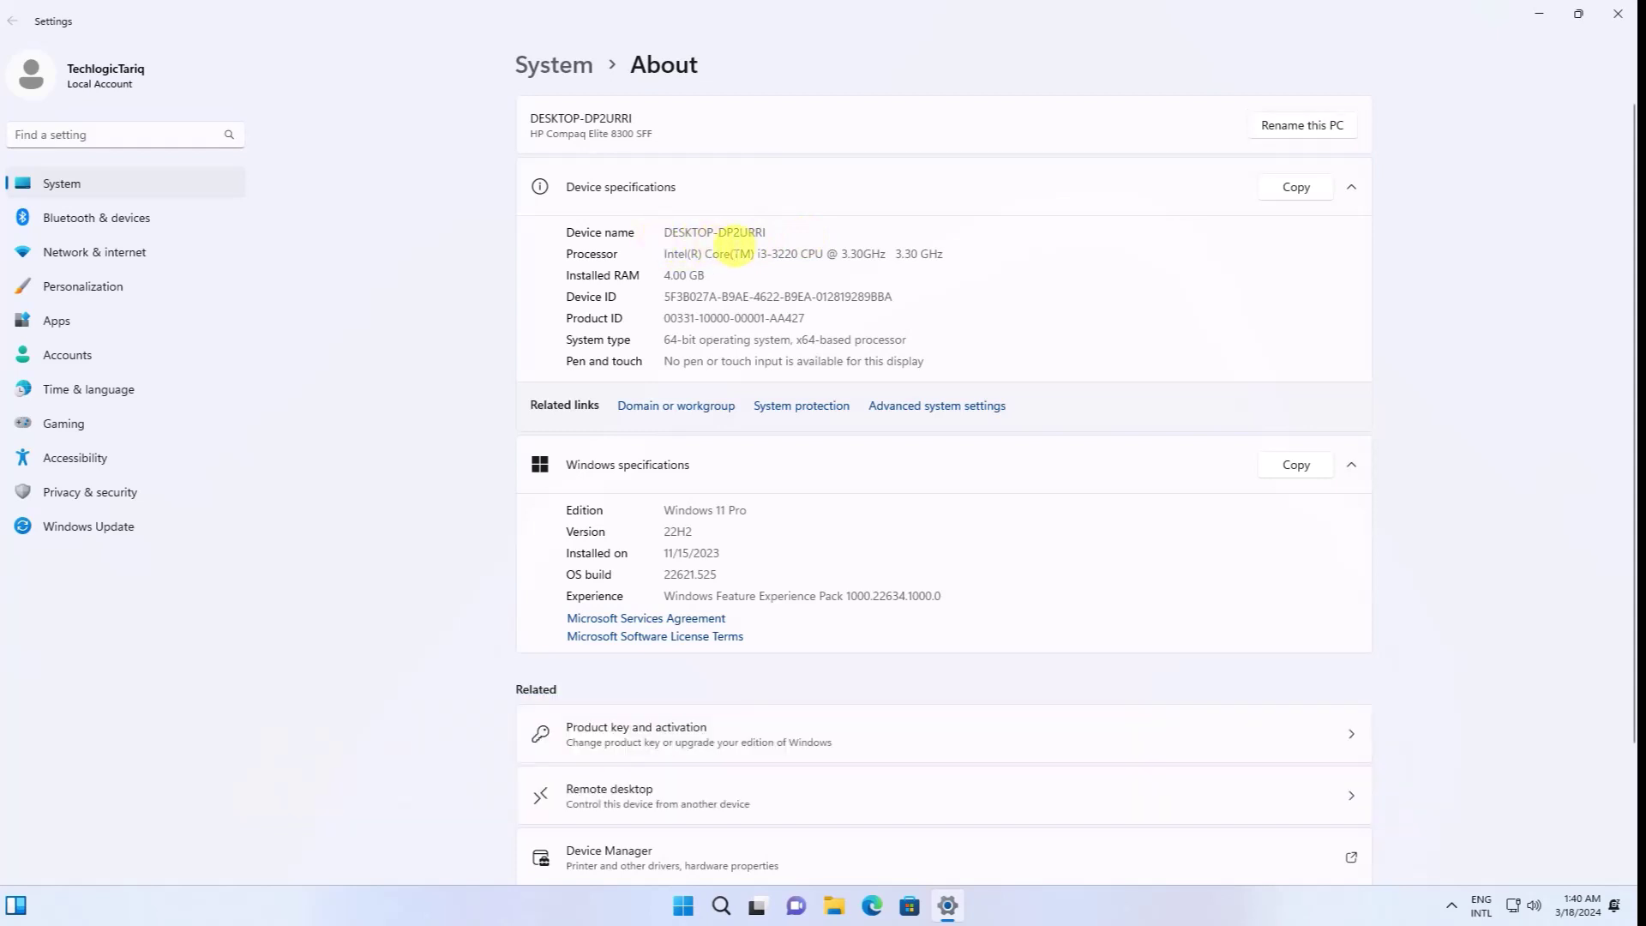
{"action": "left_click", "coordinate": [799, 407]}
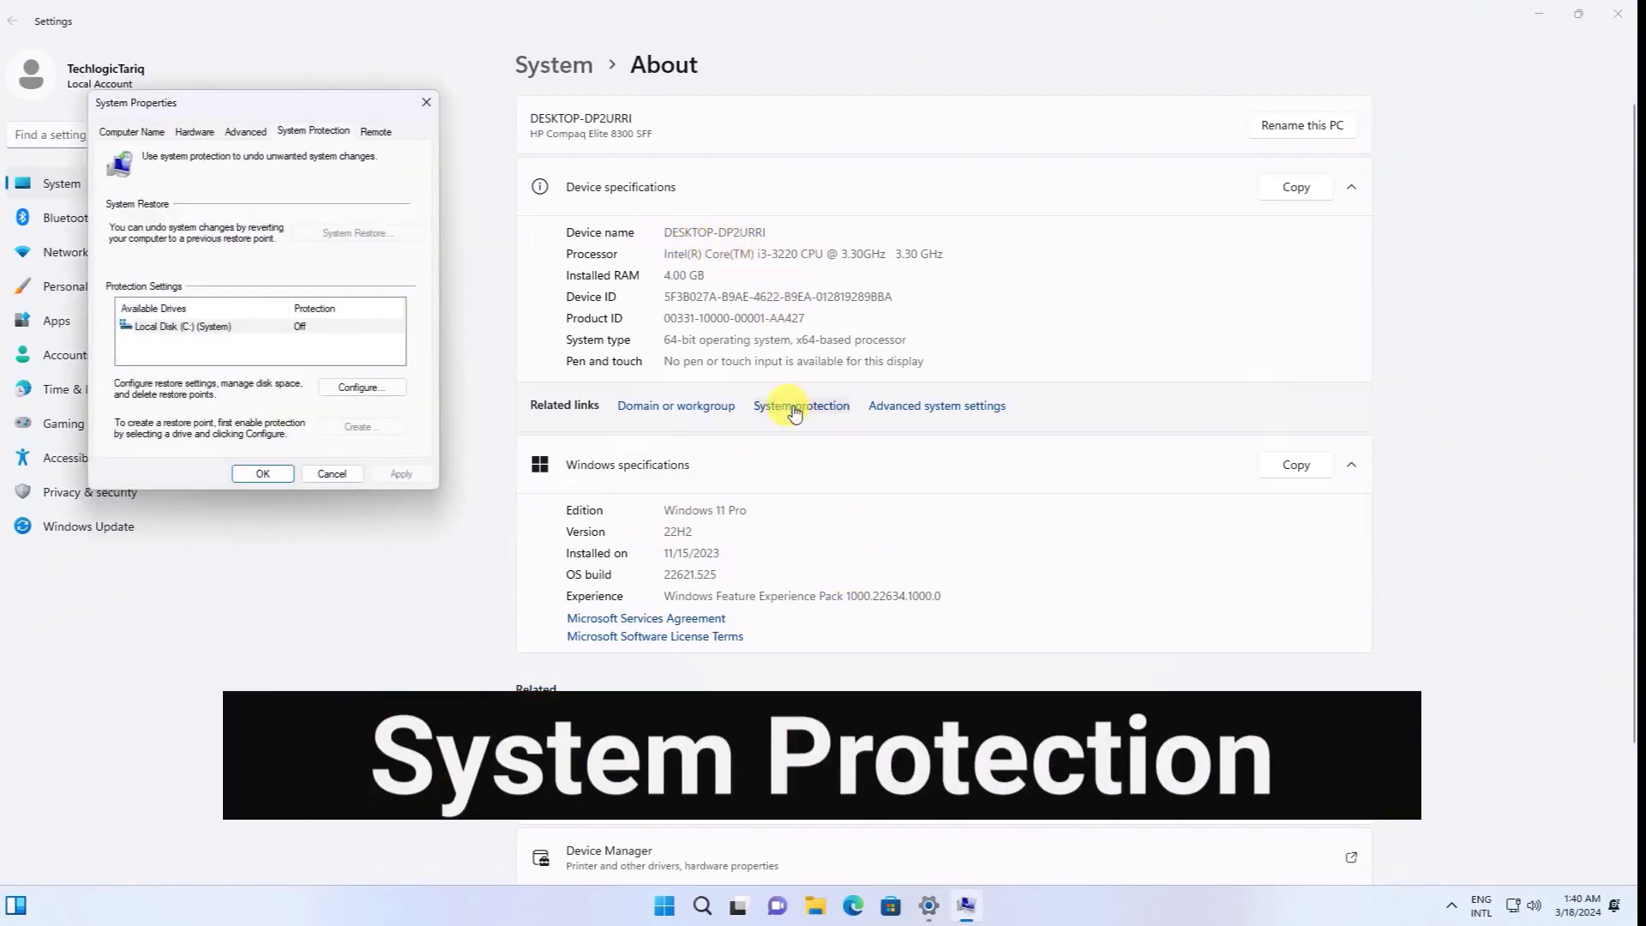
{"action": "left_click", "coordinate": [377, 132]}
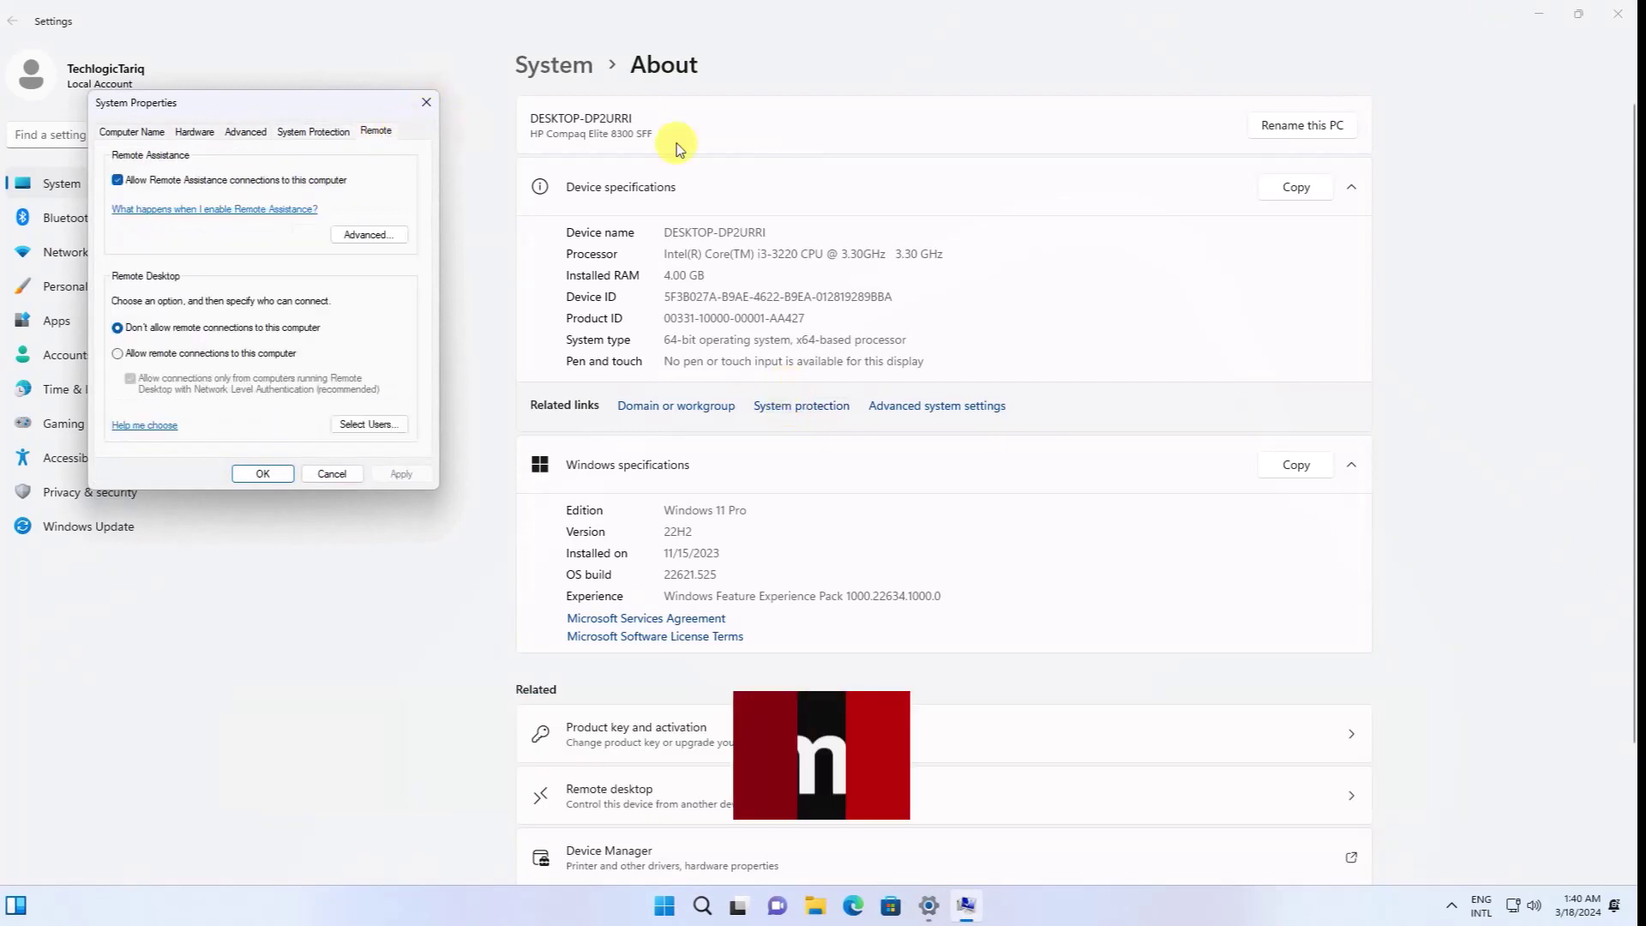
{"action": "left_click", "coordinate": [1617, 13]}
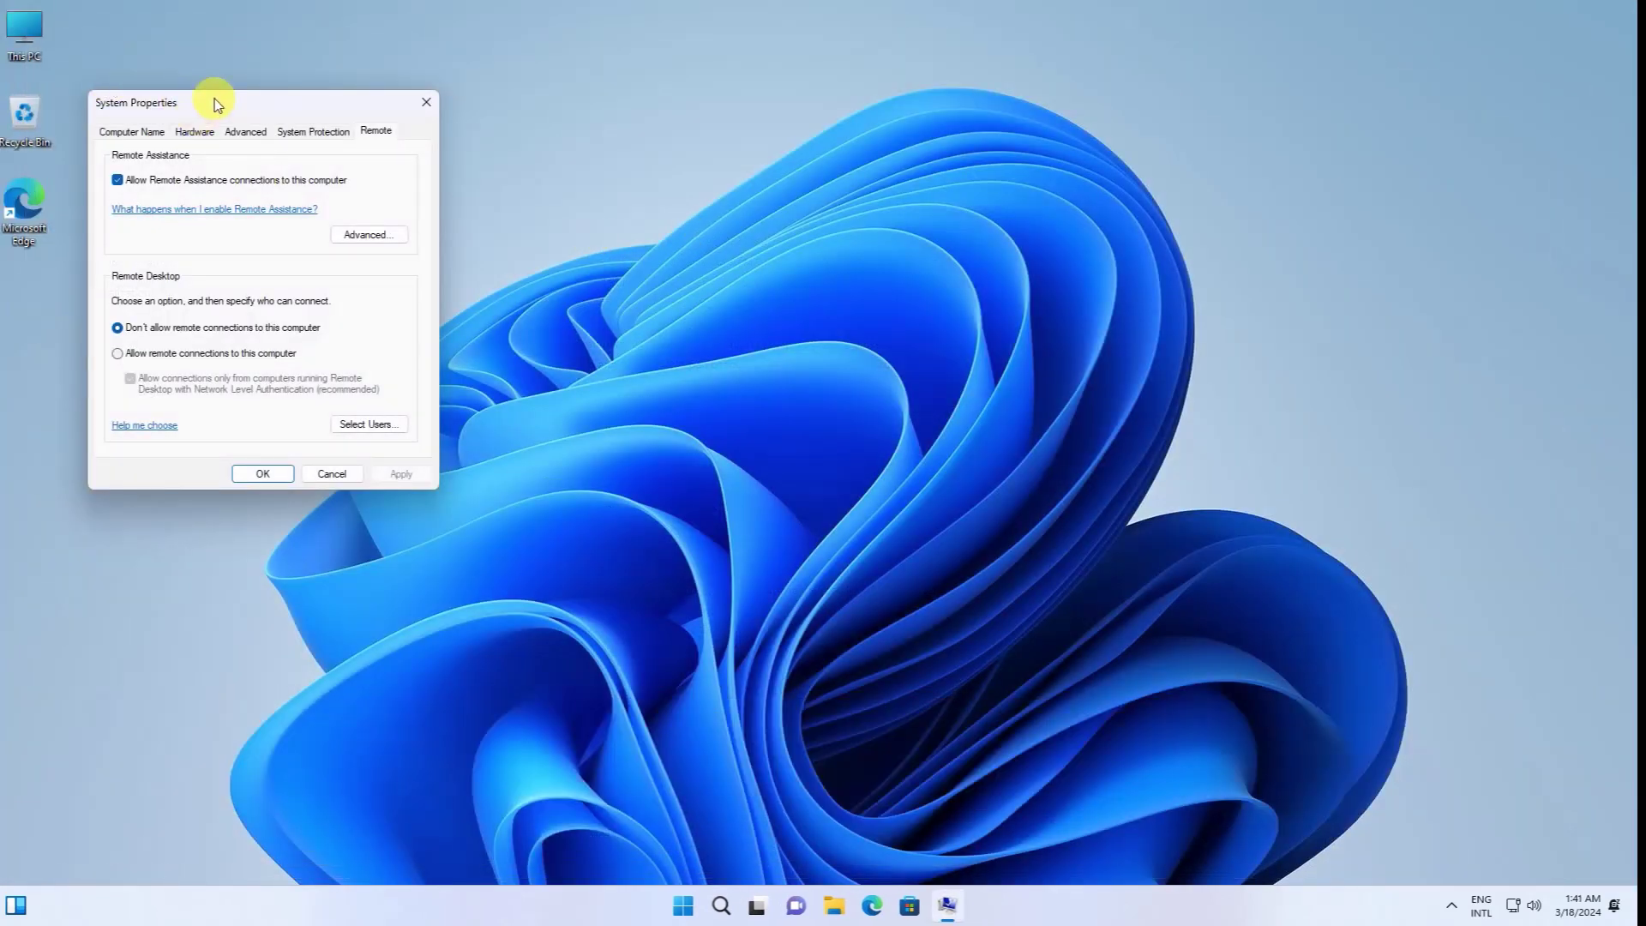
- Allow remote connections to this computer, acknowledge the sleep notice and apply the change
{"action": "left_click_drag", "start_coordinate": [215, 103], "coordinate": [528, 98]}
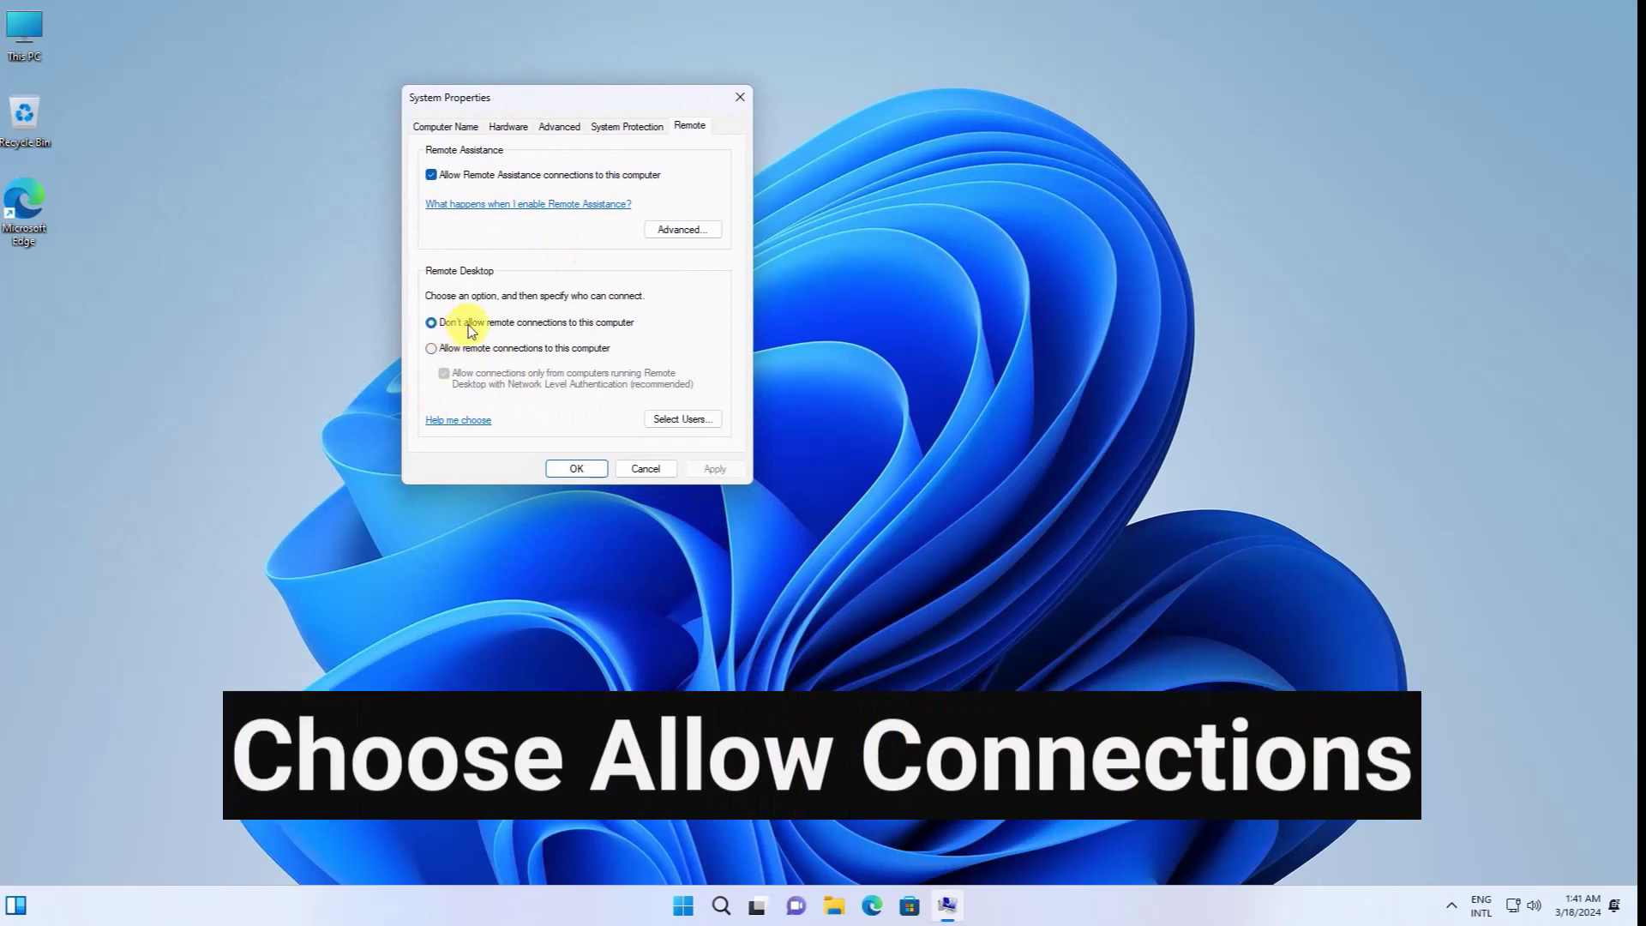
{"action": "left_click", "coordinate": [431, 348]}
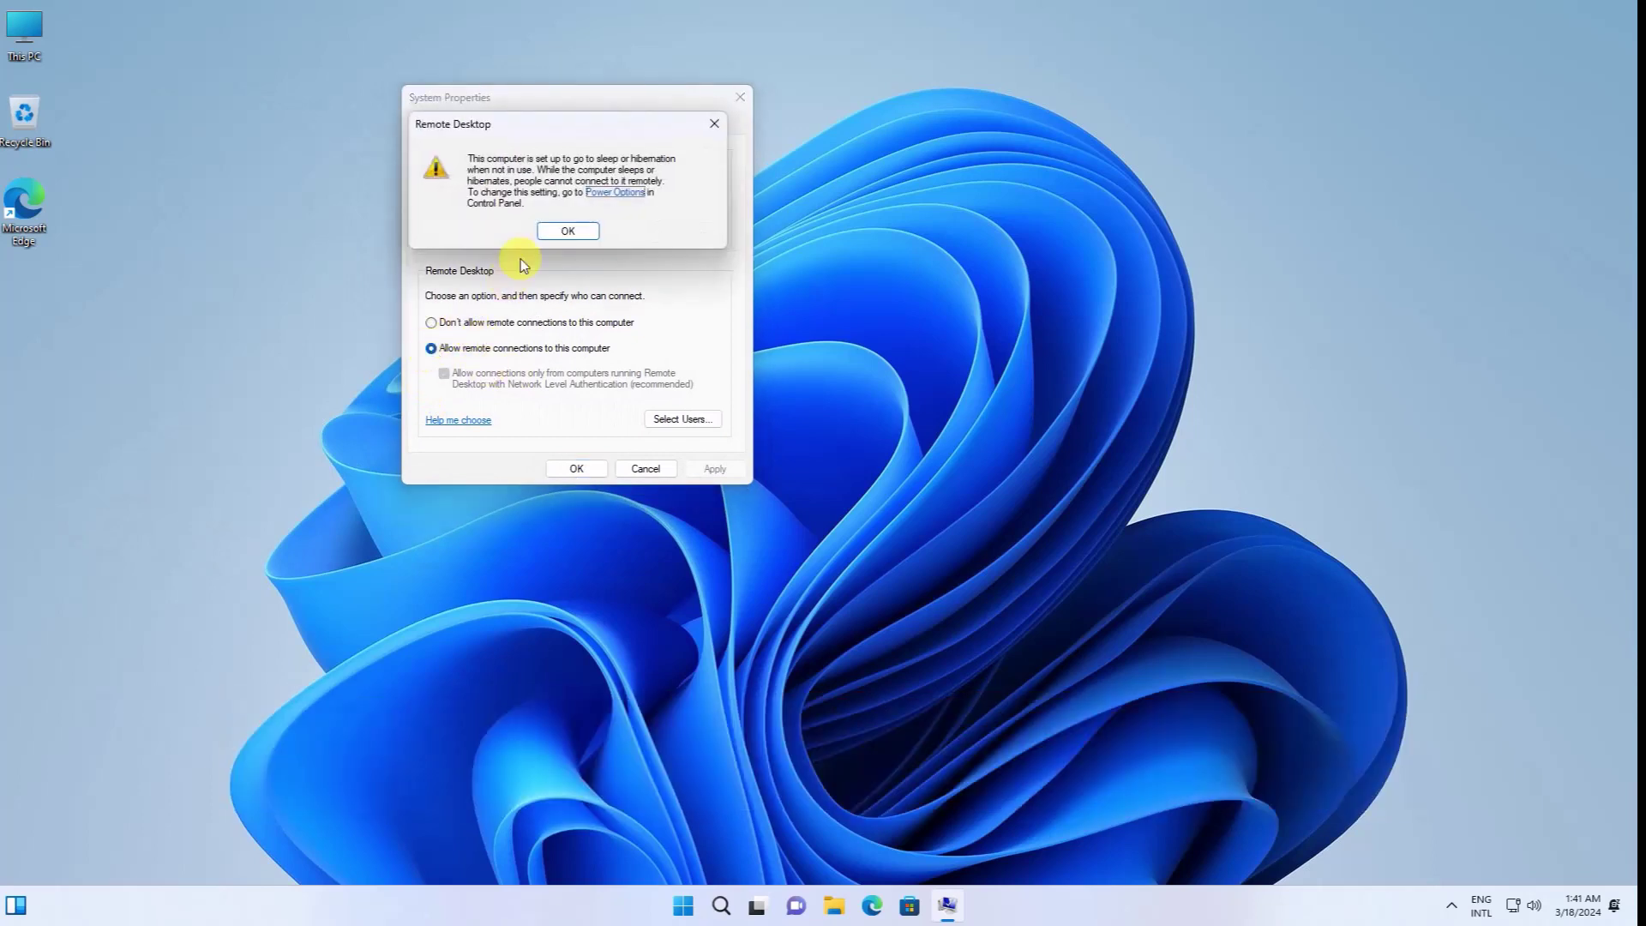
{"action": "left_click", "coordinate": [566, 232]}
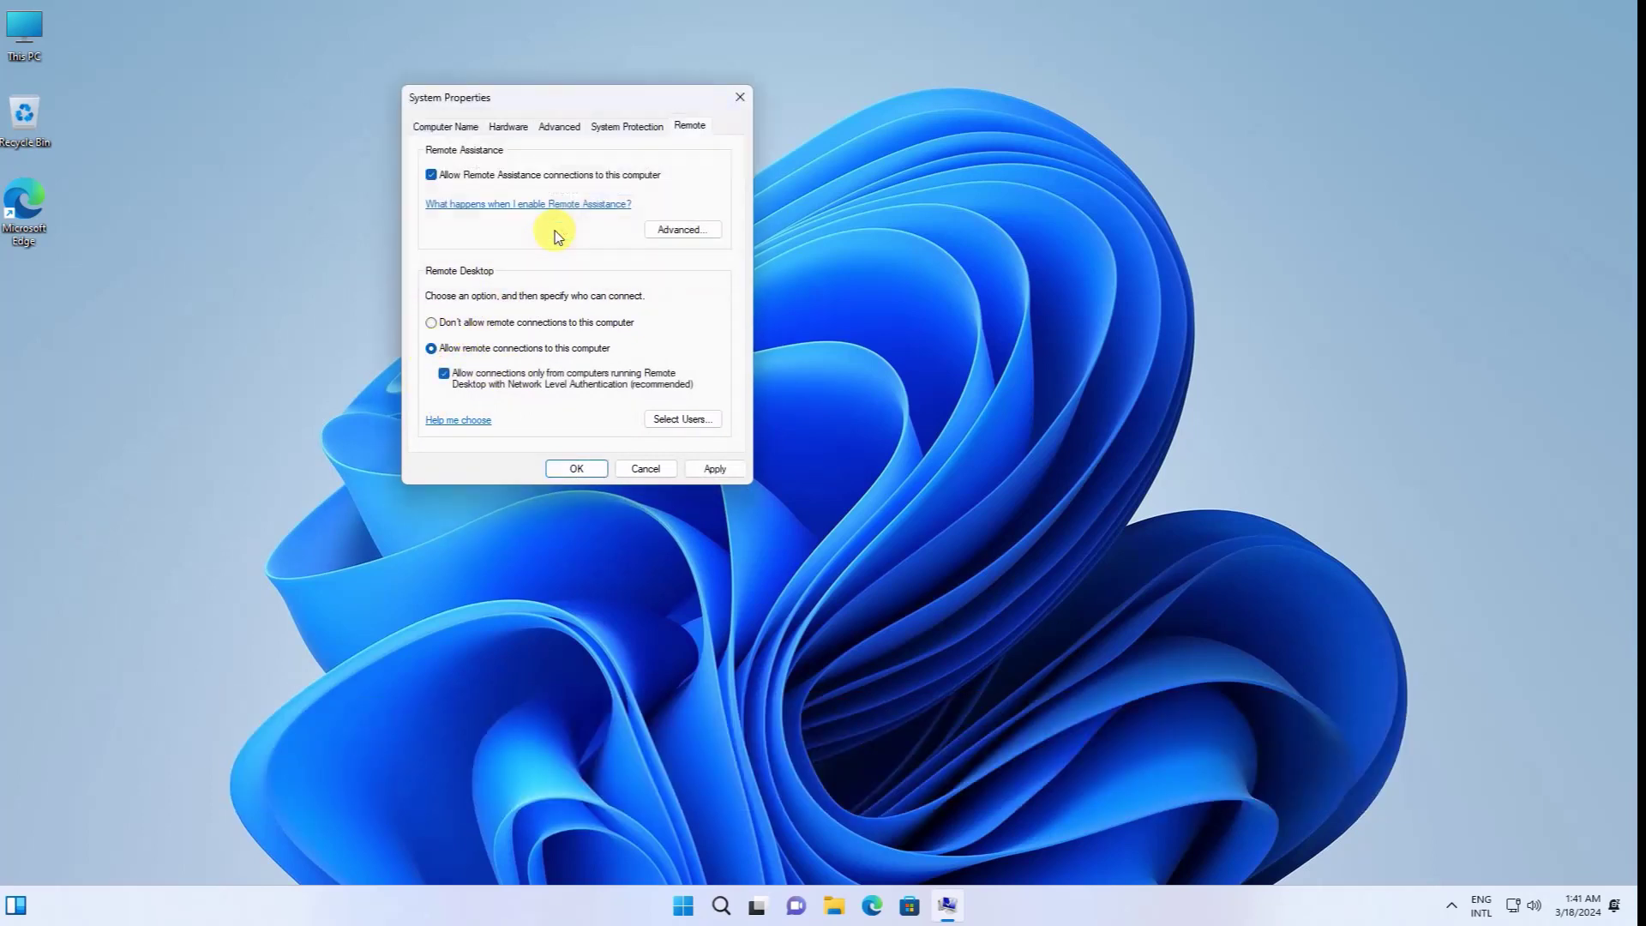
{"action": "left_click", "coordinate": [714, 468]}
{"action": "left_click", "coordinate": [577, 469]}
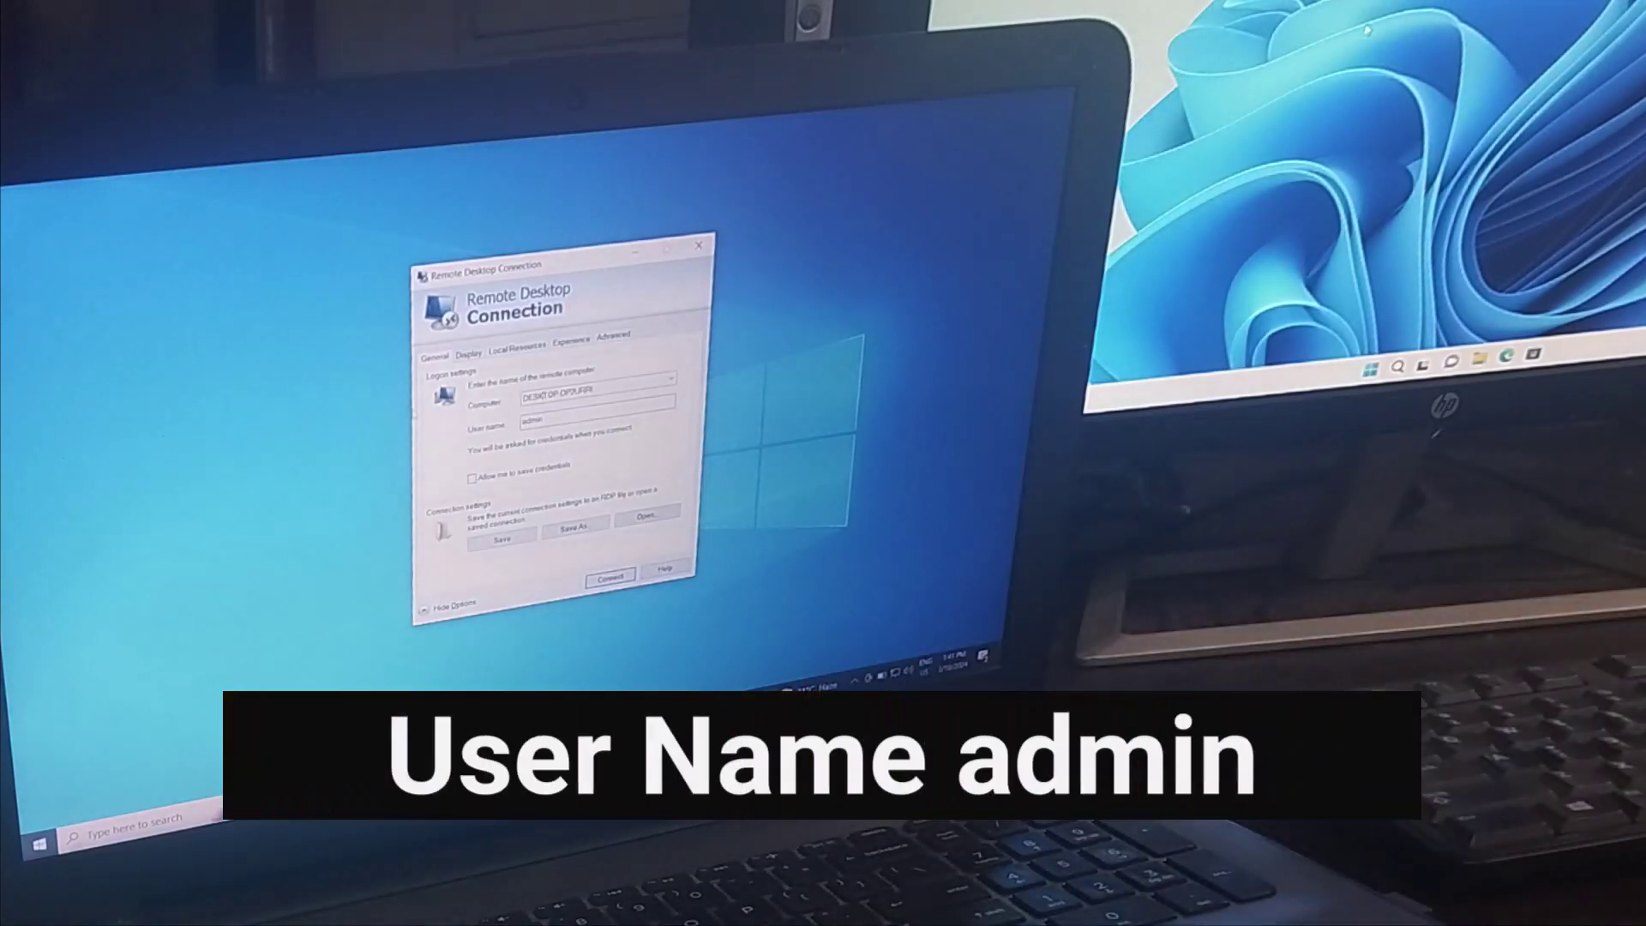
- Connect to DESKTOP-DP2URRI through Remote Desktop Connection as admin with a blank password, accepting the certificate and disconnecting the signed-in user
{"action": "left_click", "coordinate": [610, 577]}
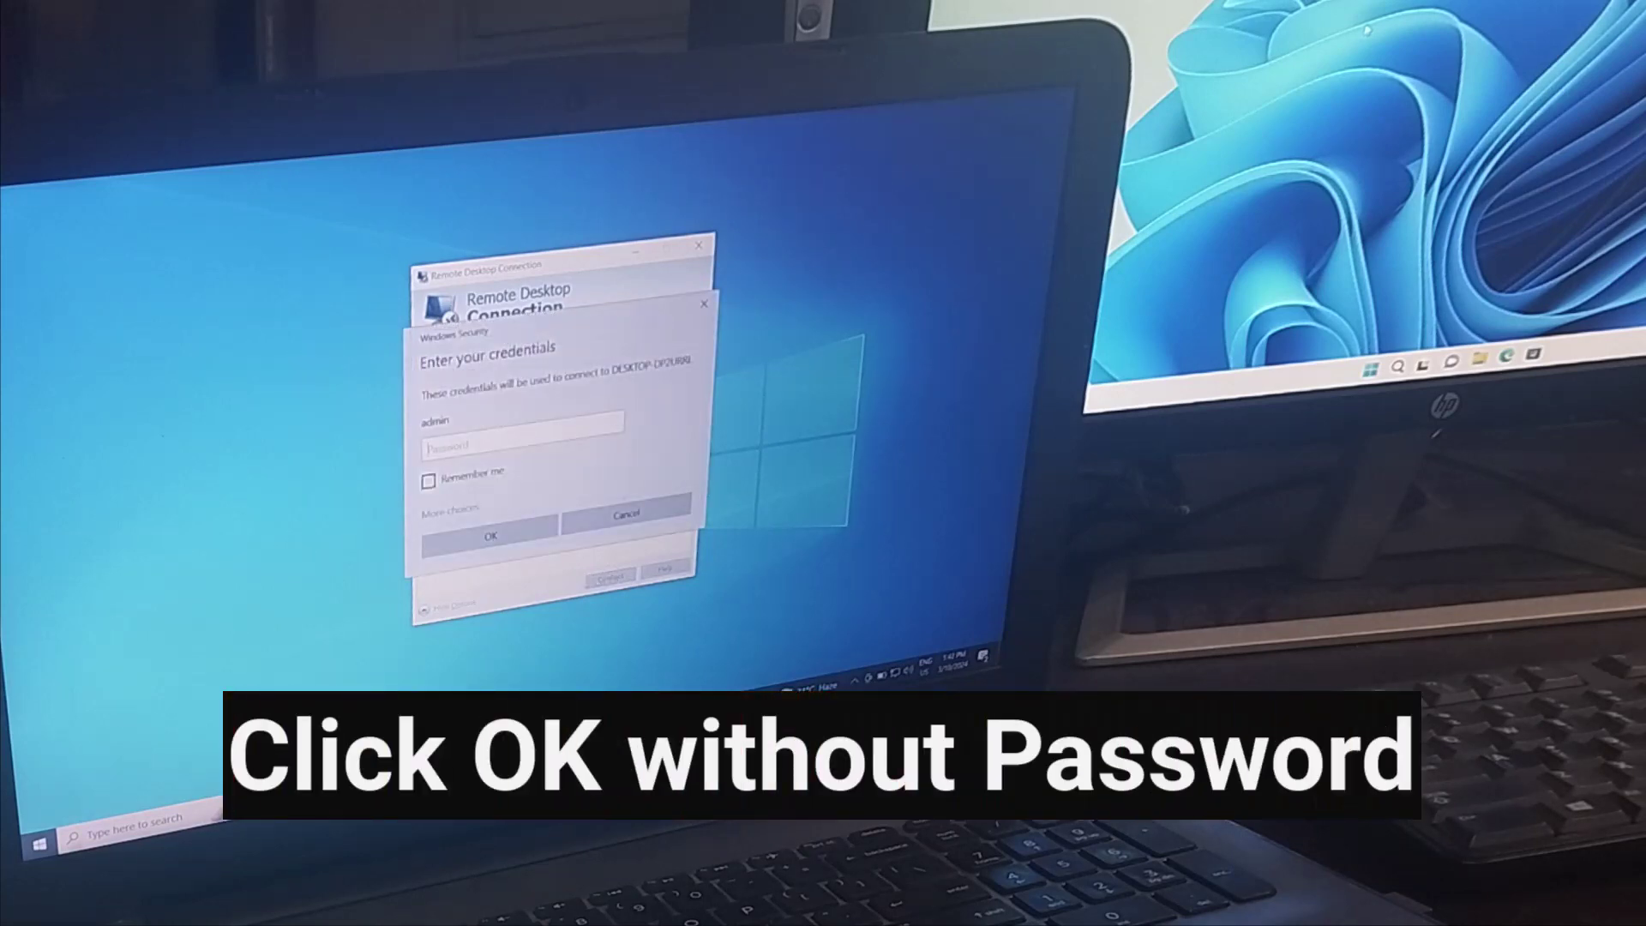
{"action": "left_click", "coordinate": [502, 540]}
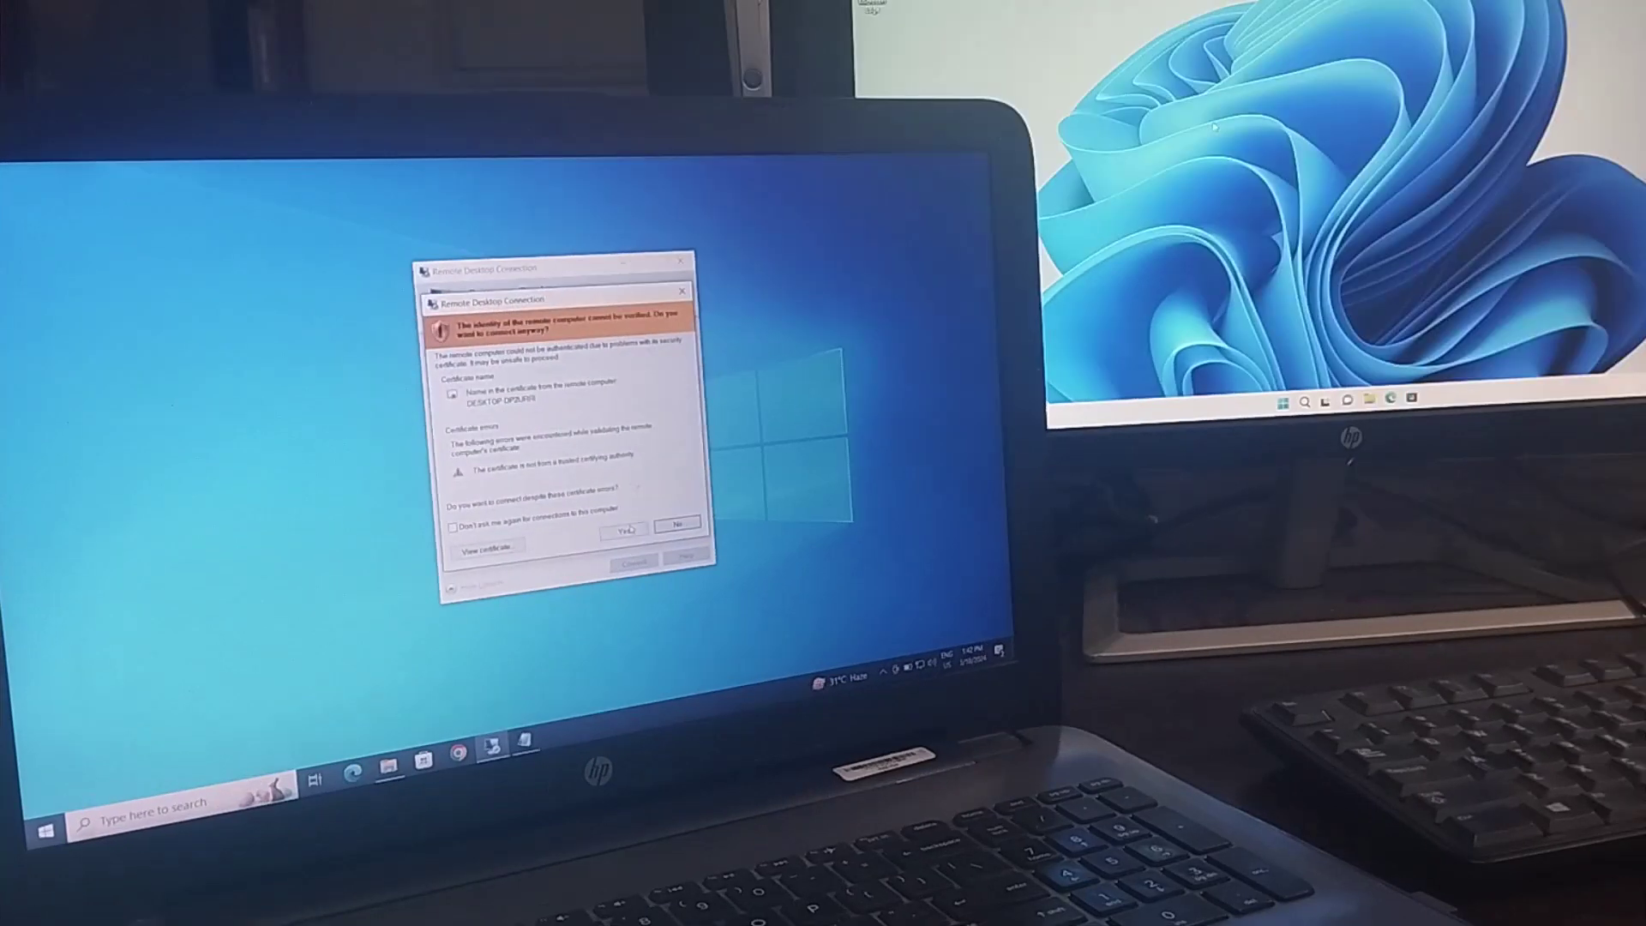
{"action": "left_click", "coordinate": [603, 545]}
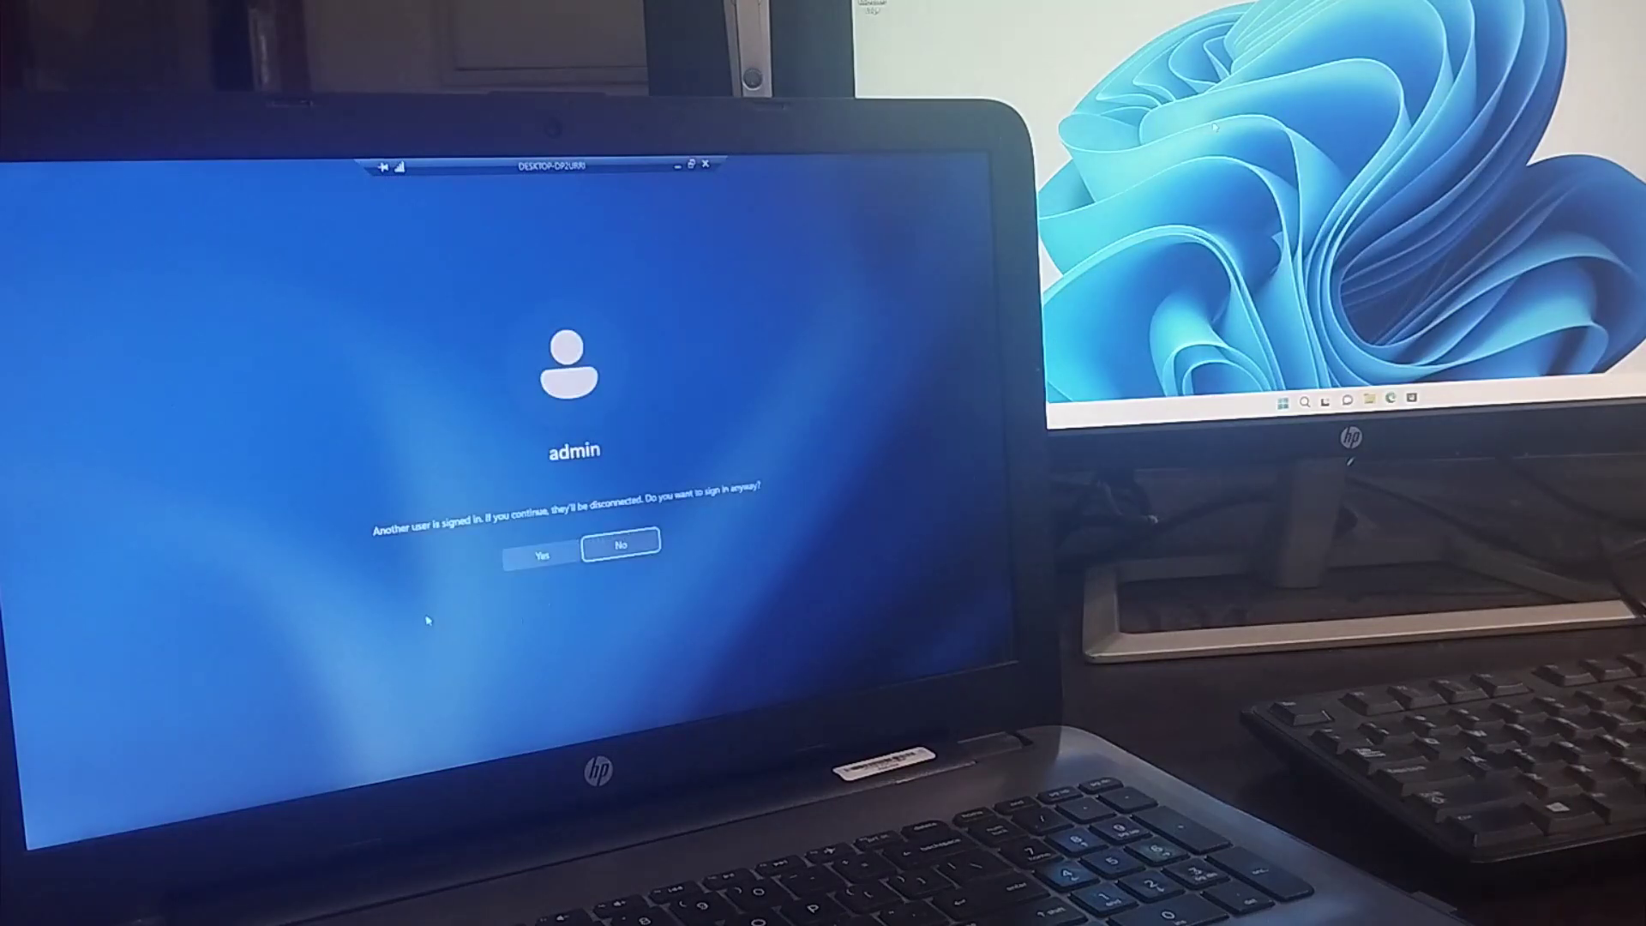
{"action": "left_click", "coordinate": [542, 557]}
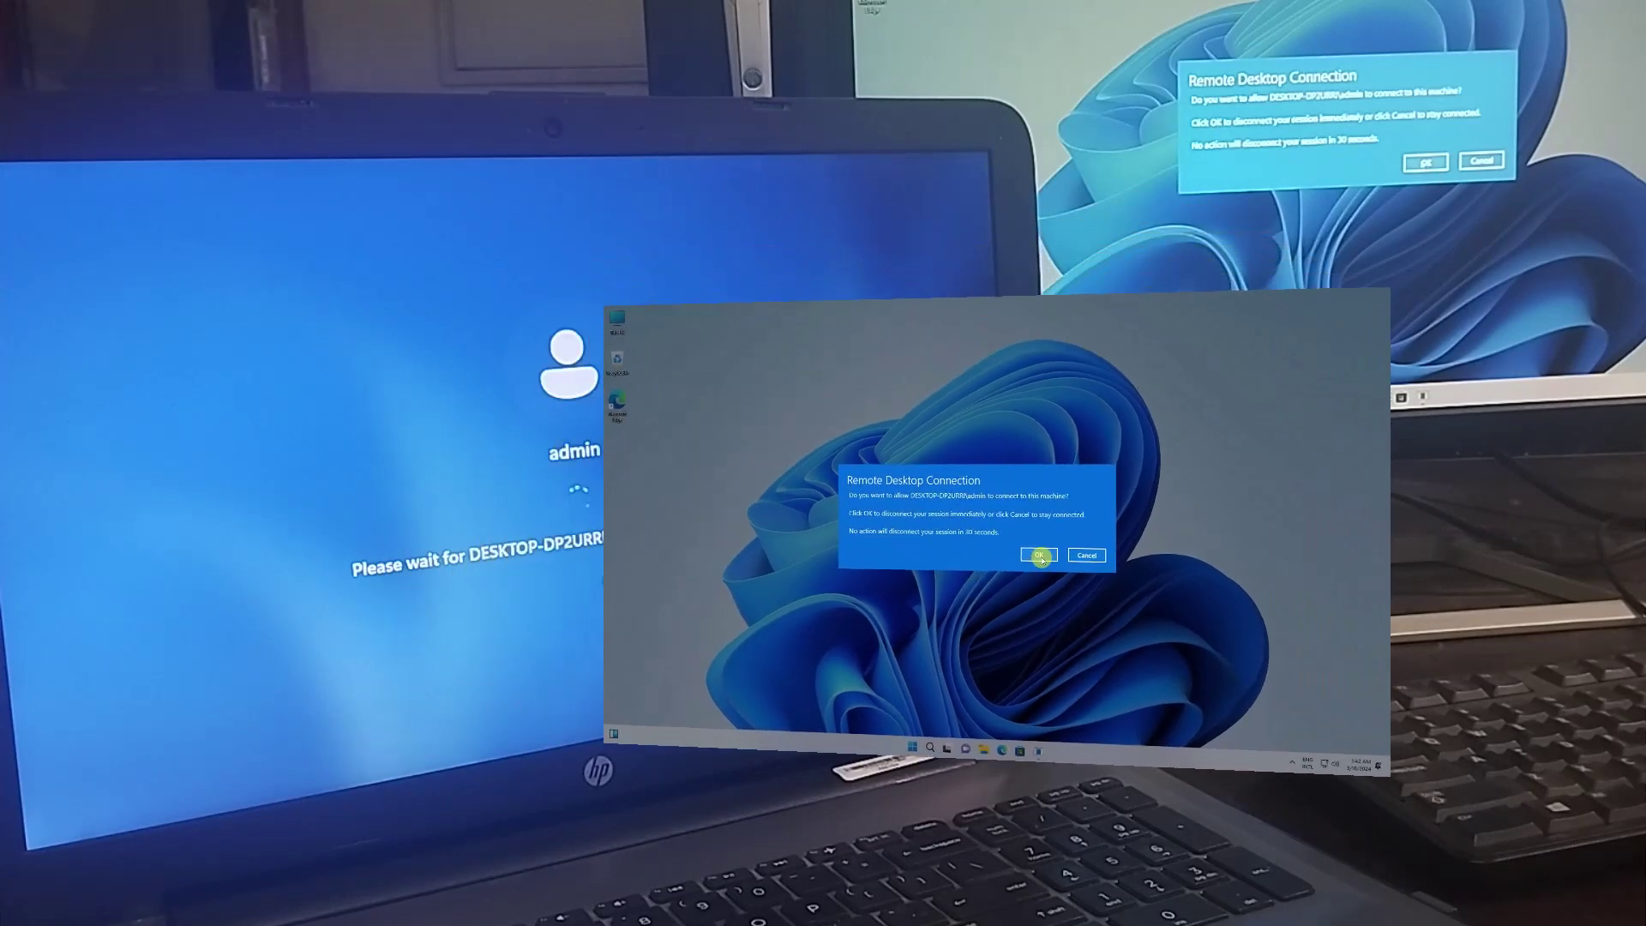
{"action": "left_click", "coordinate": [1039, 556]}
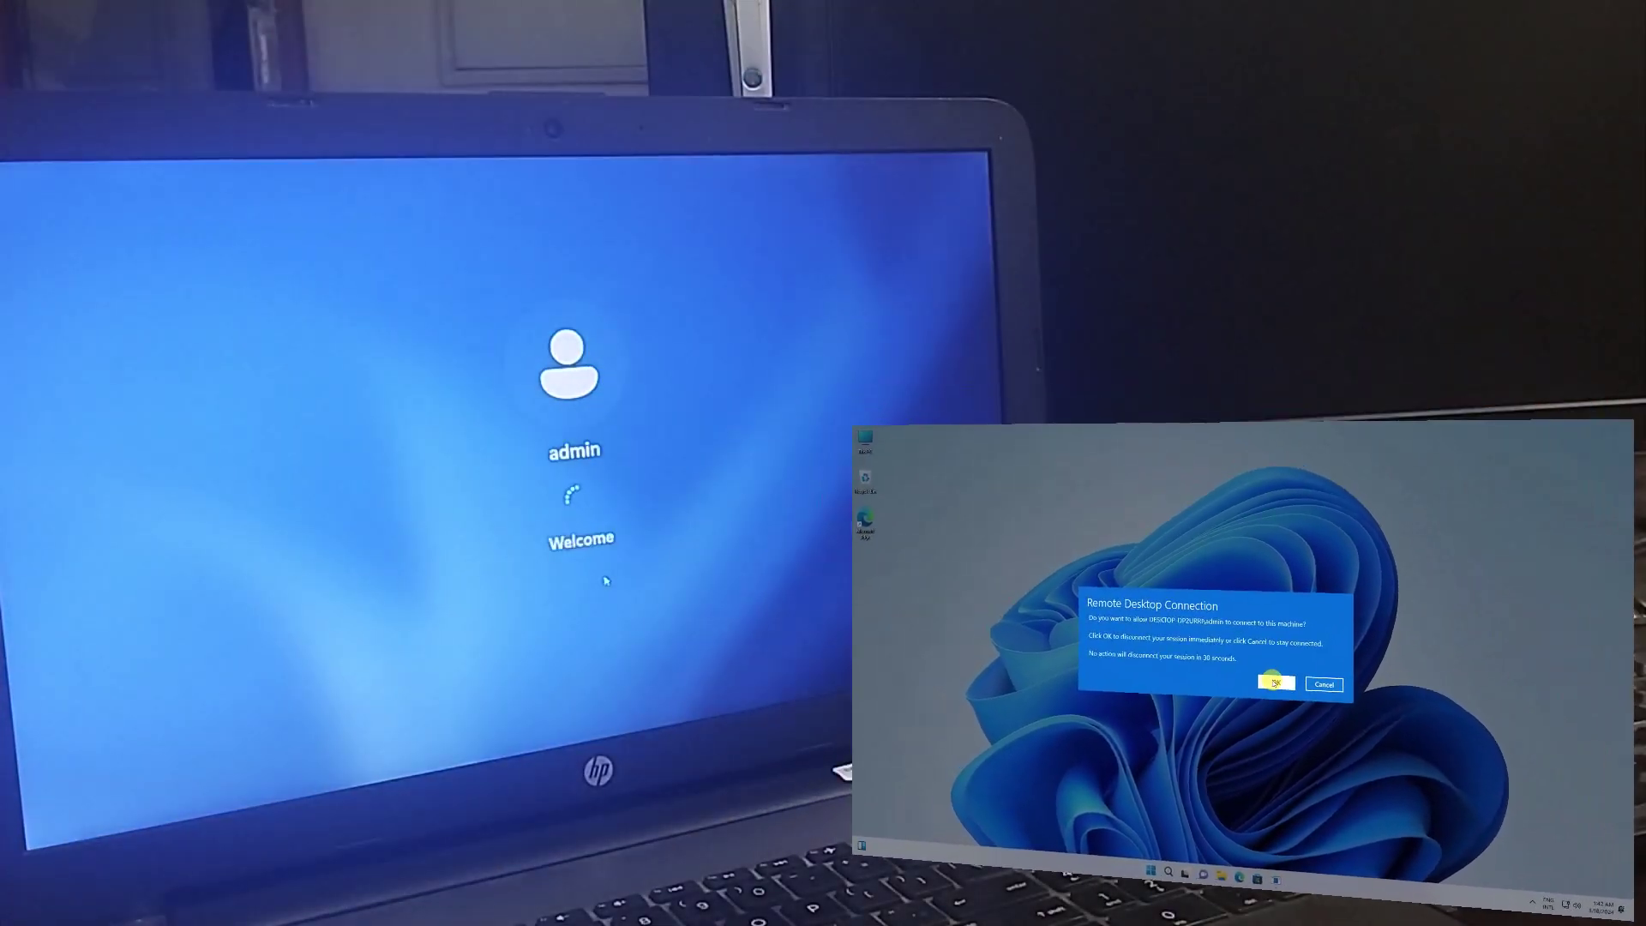